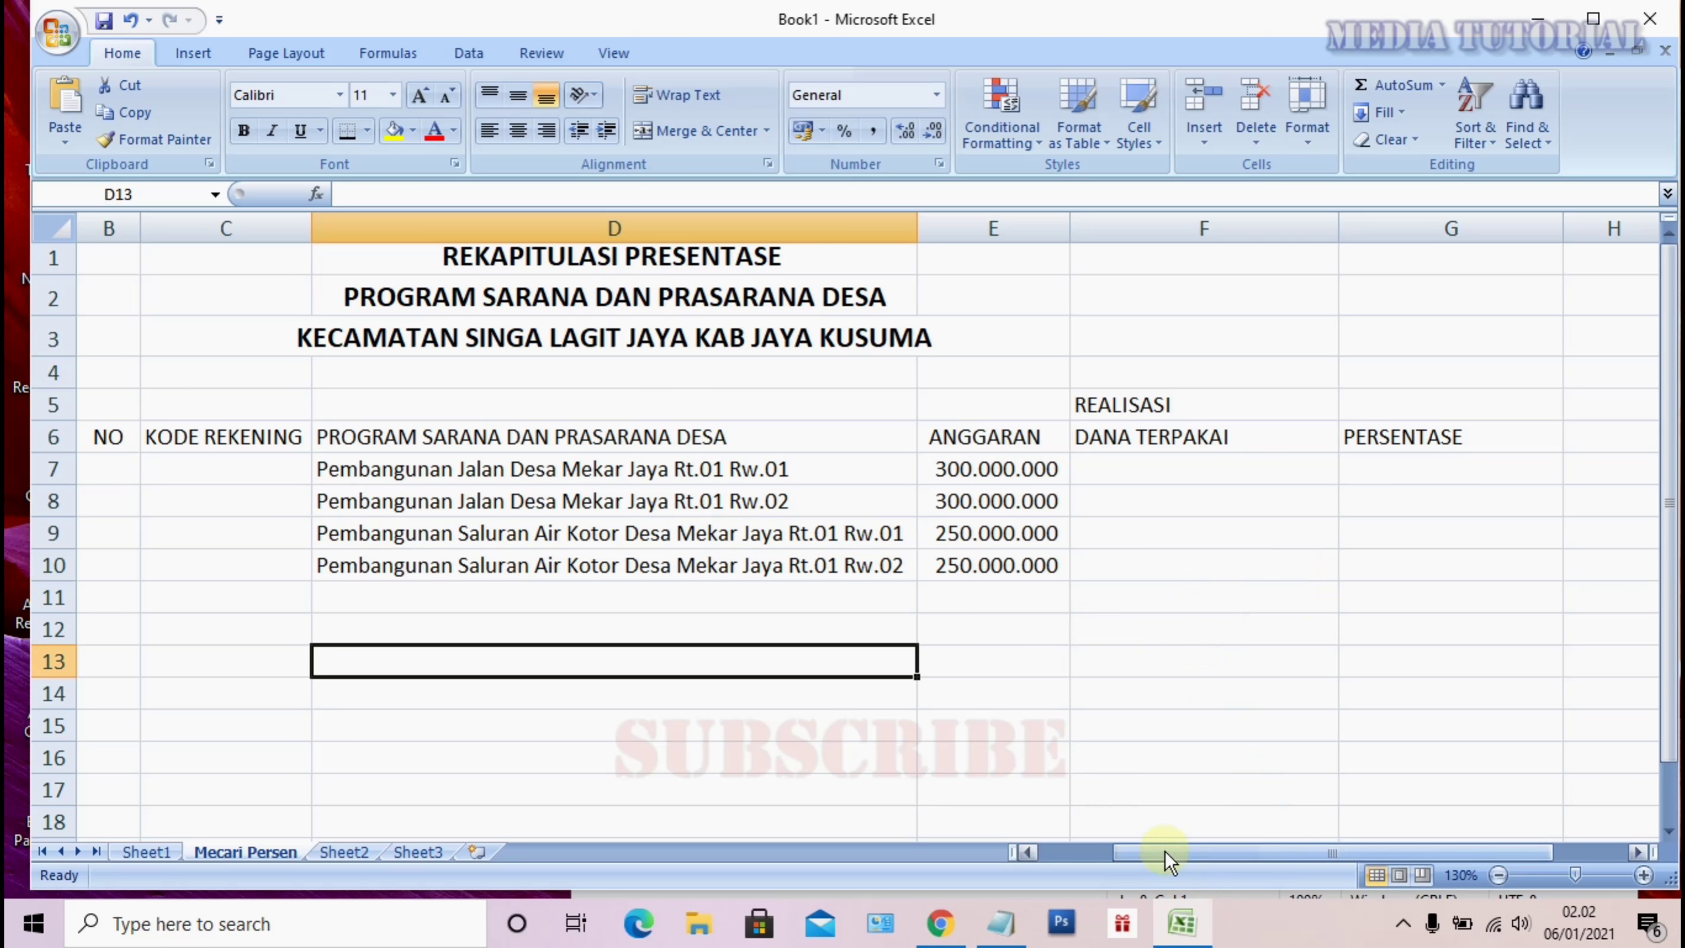
Switch to Sheet1 to view the finished recap table
left_click_drag(1164, 851, 1096, 857)
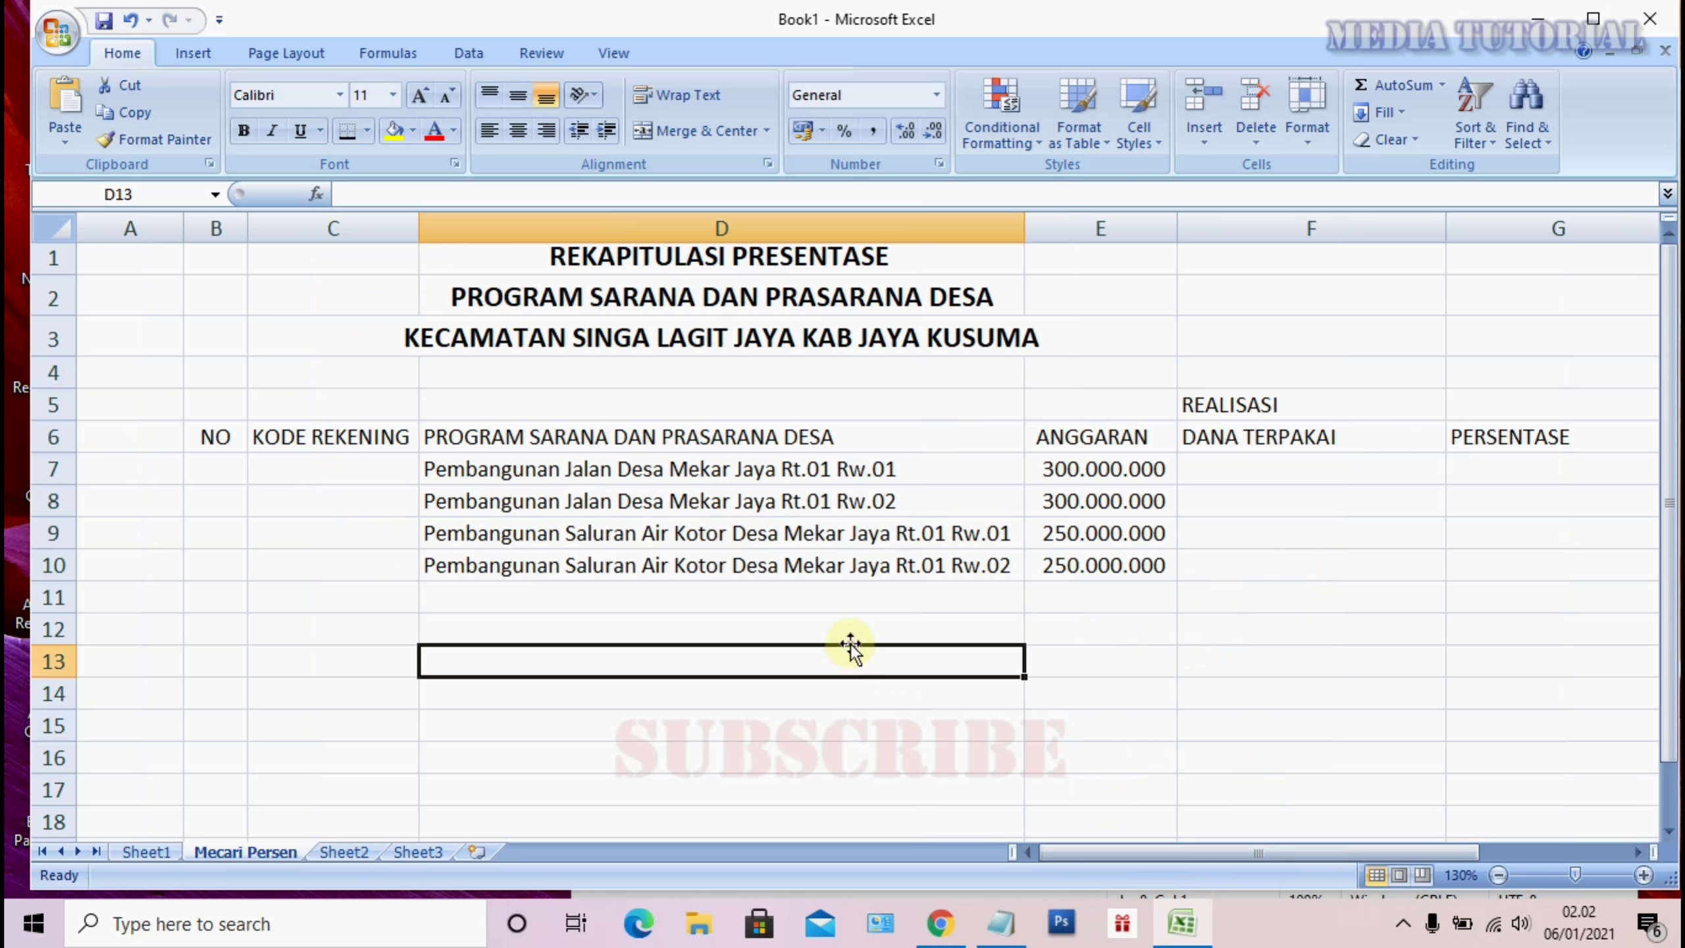
left_click(717, 597)
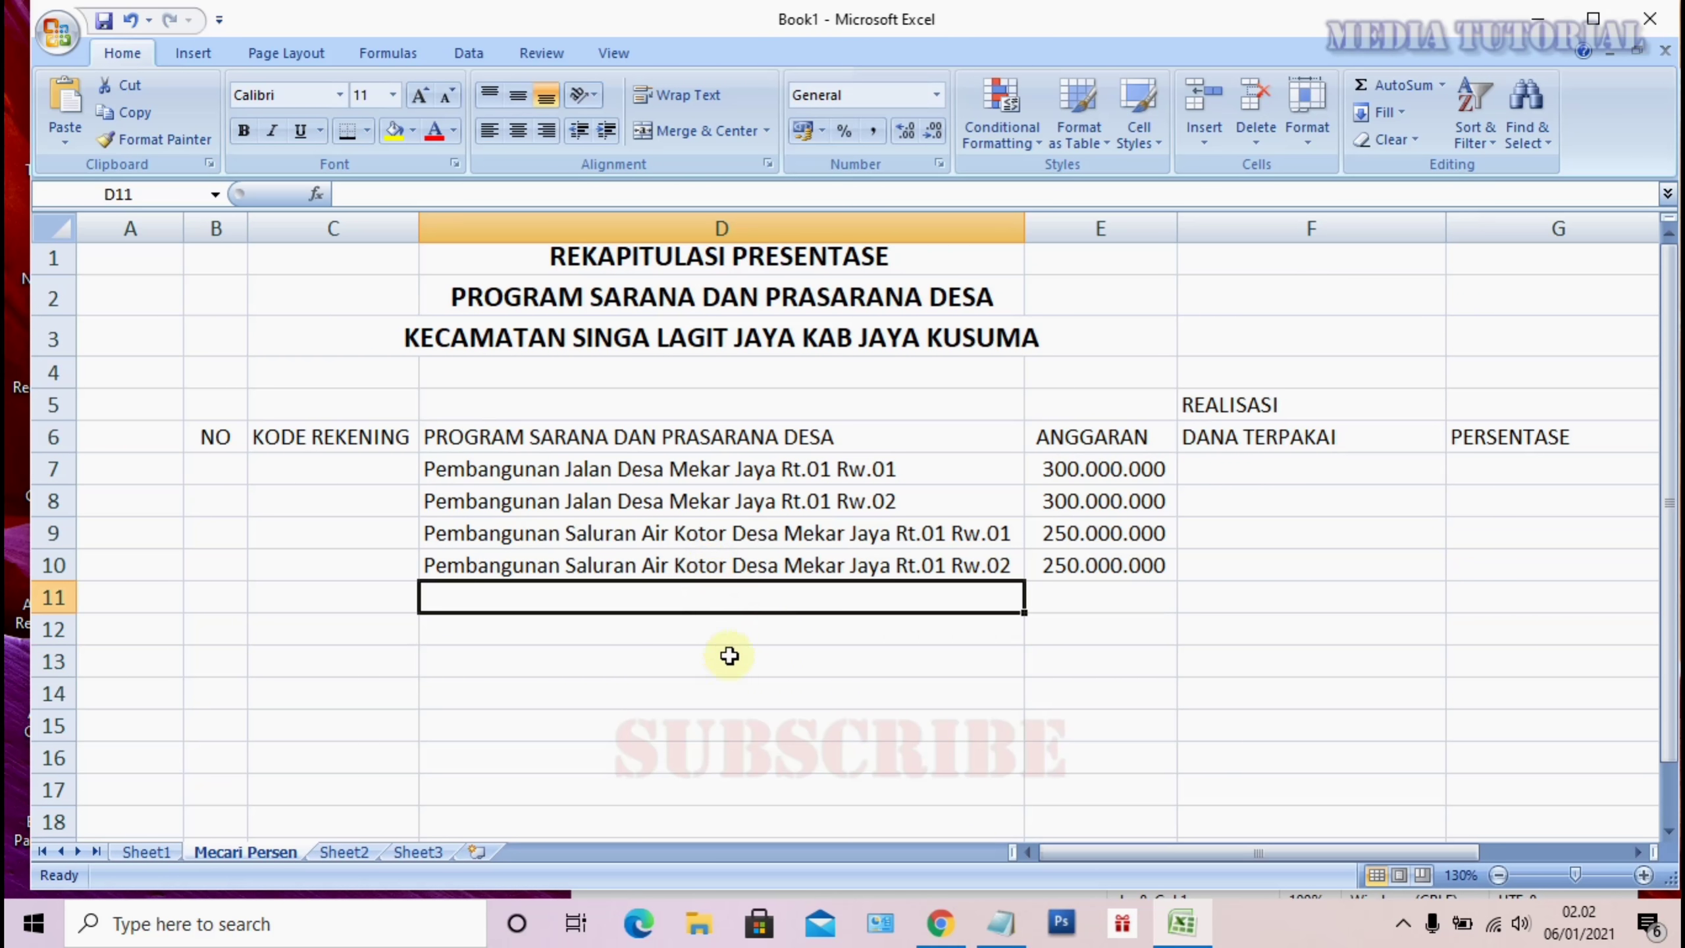
left_click(146, 852)
left_click(1082, 655)
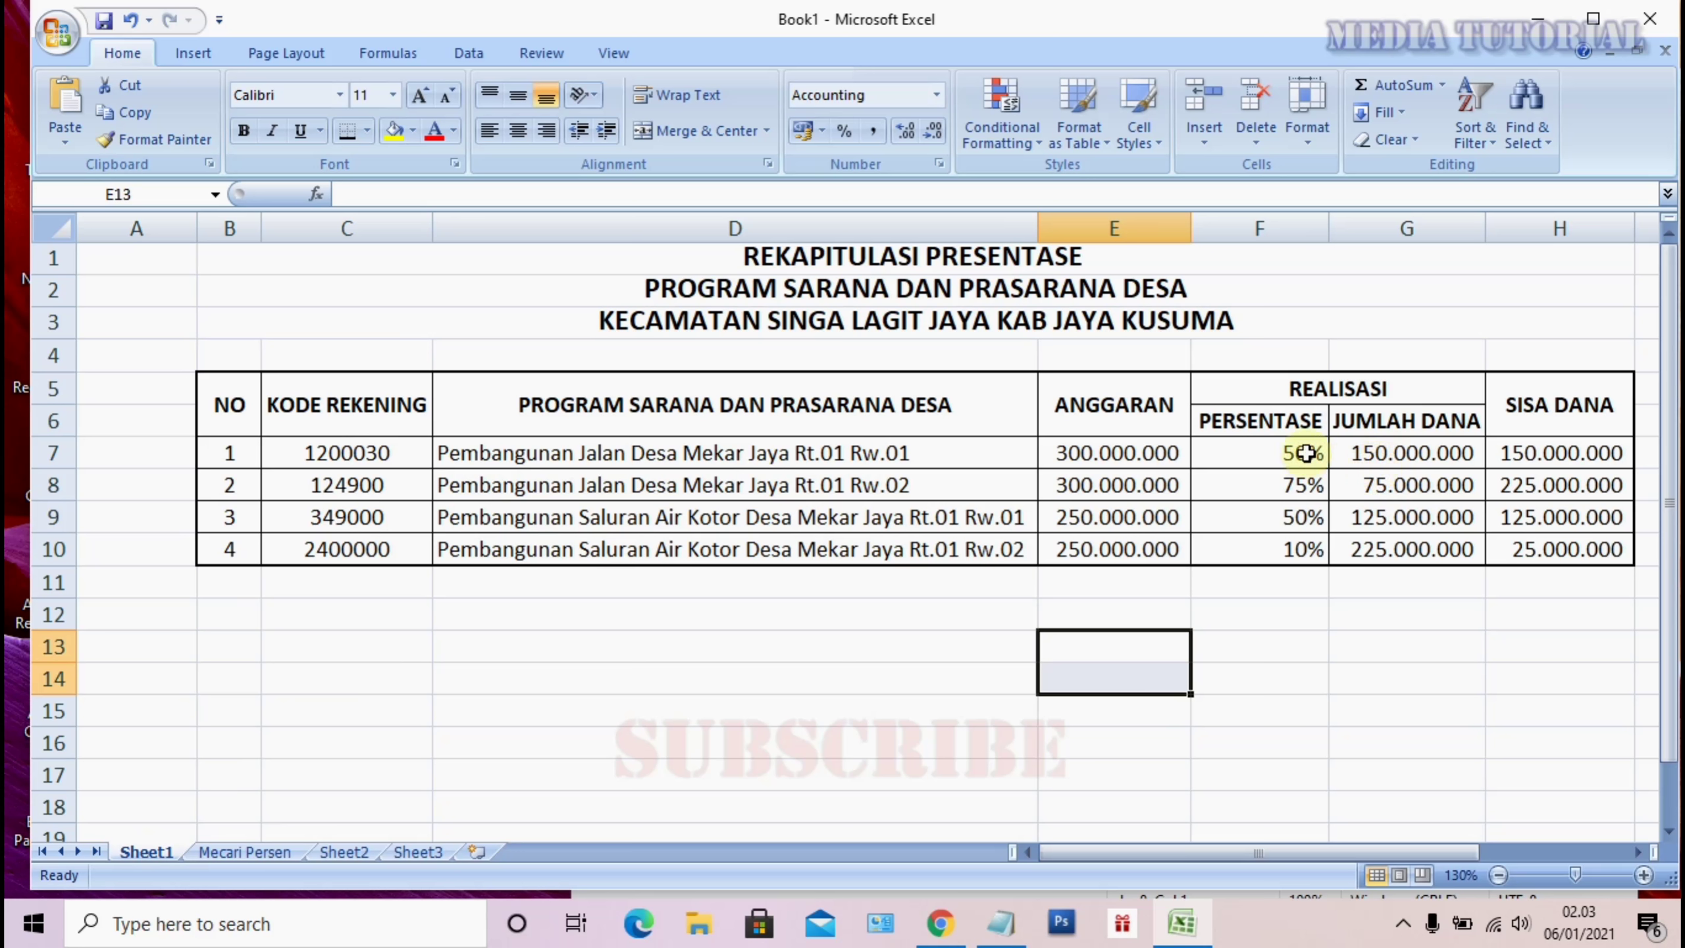
Inspect the =E7-G7 remaining-funds formula in H7, then go back to the Mecari Persen sheet
left_click(835, 453)
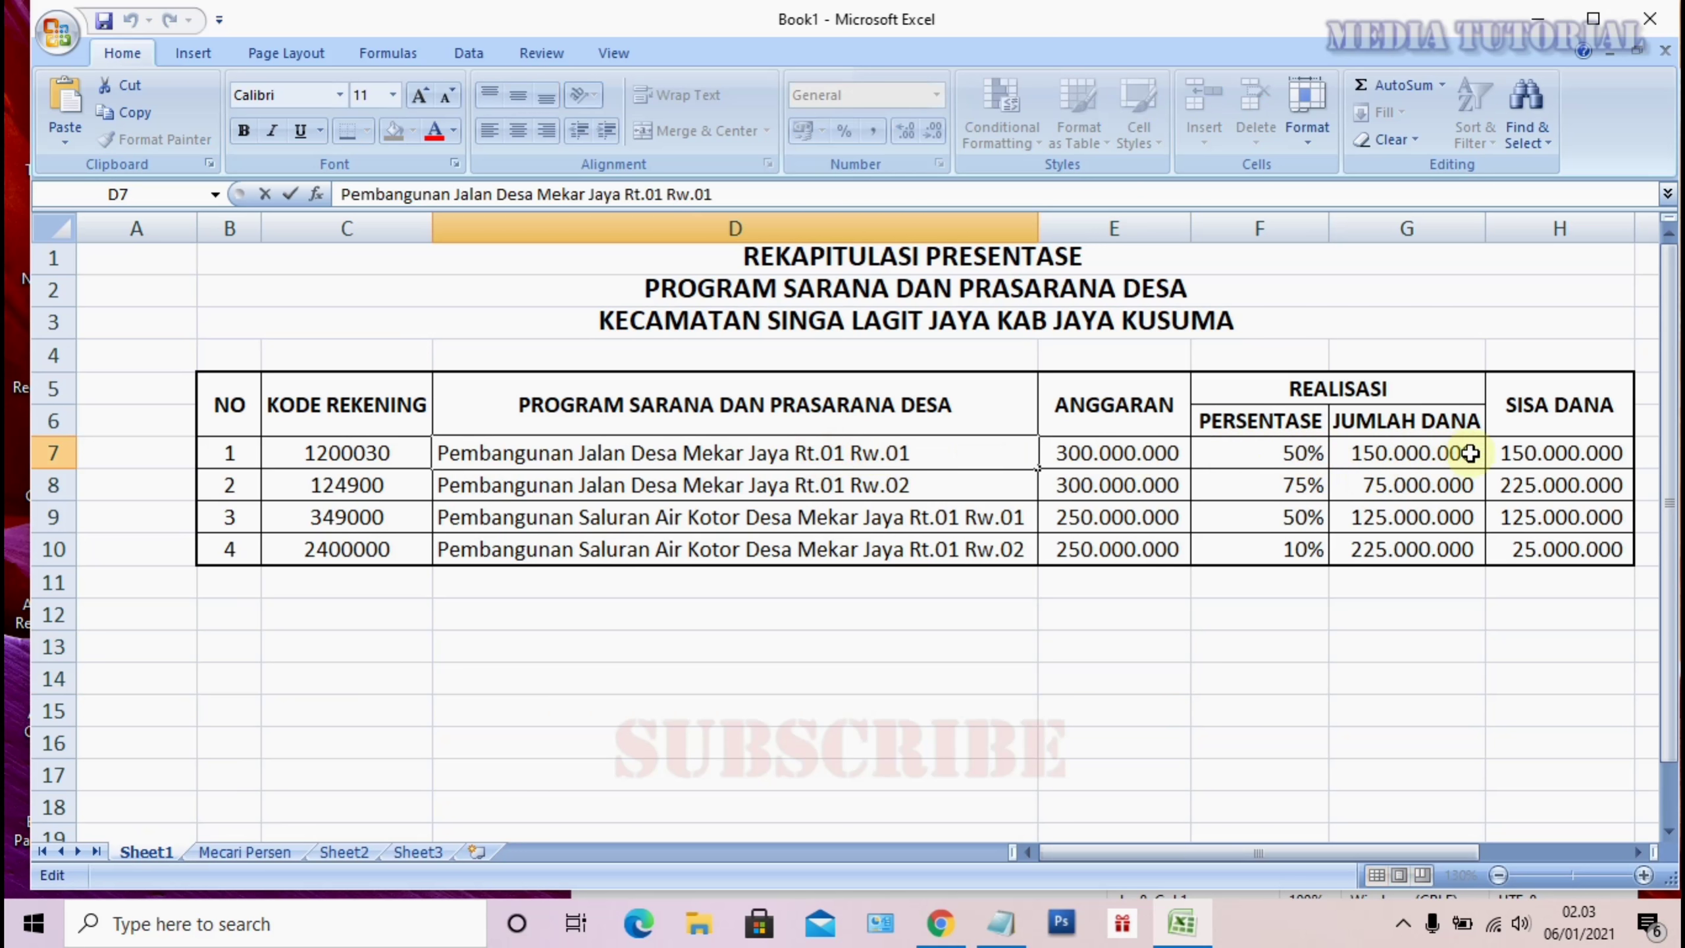
left_click(1524, 454)
double_click(1525, 454)
left_click(1417, 554)
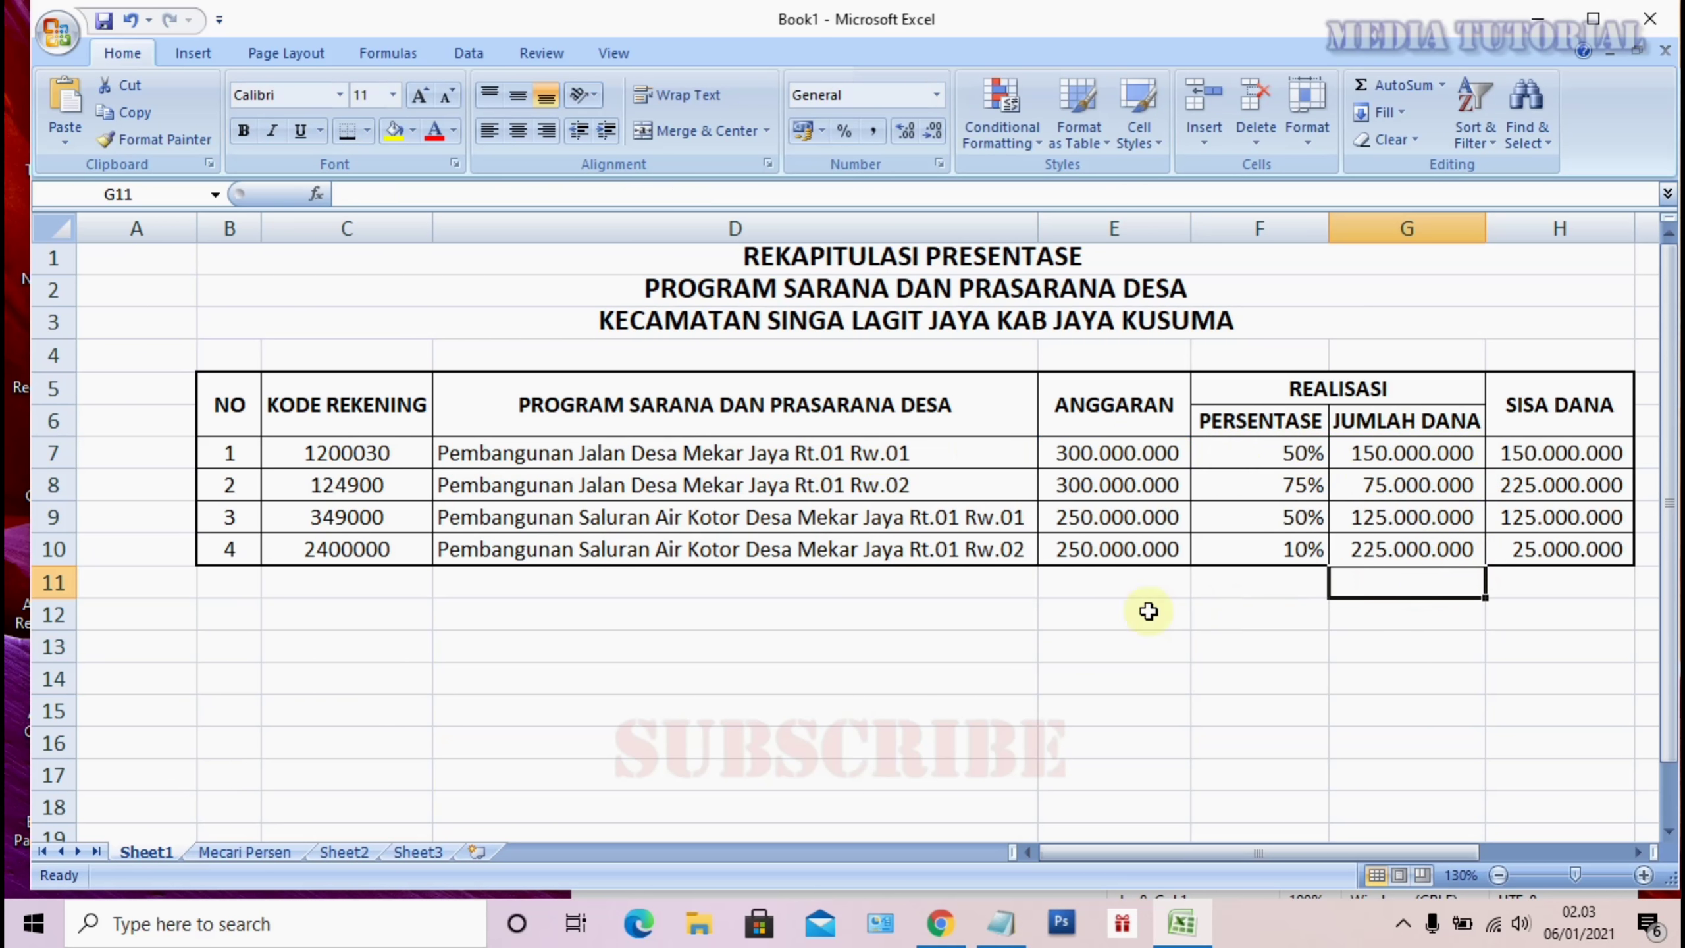
left_click(1109, 617)
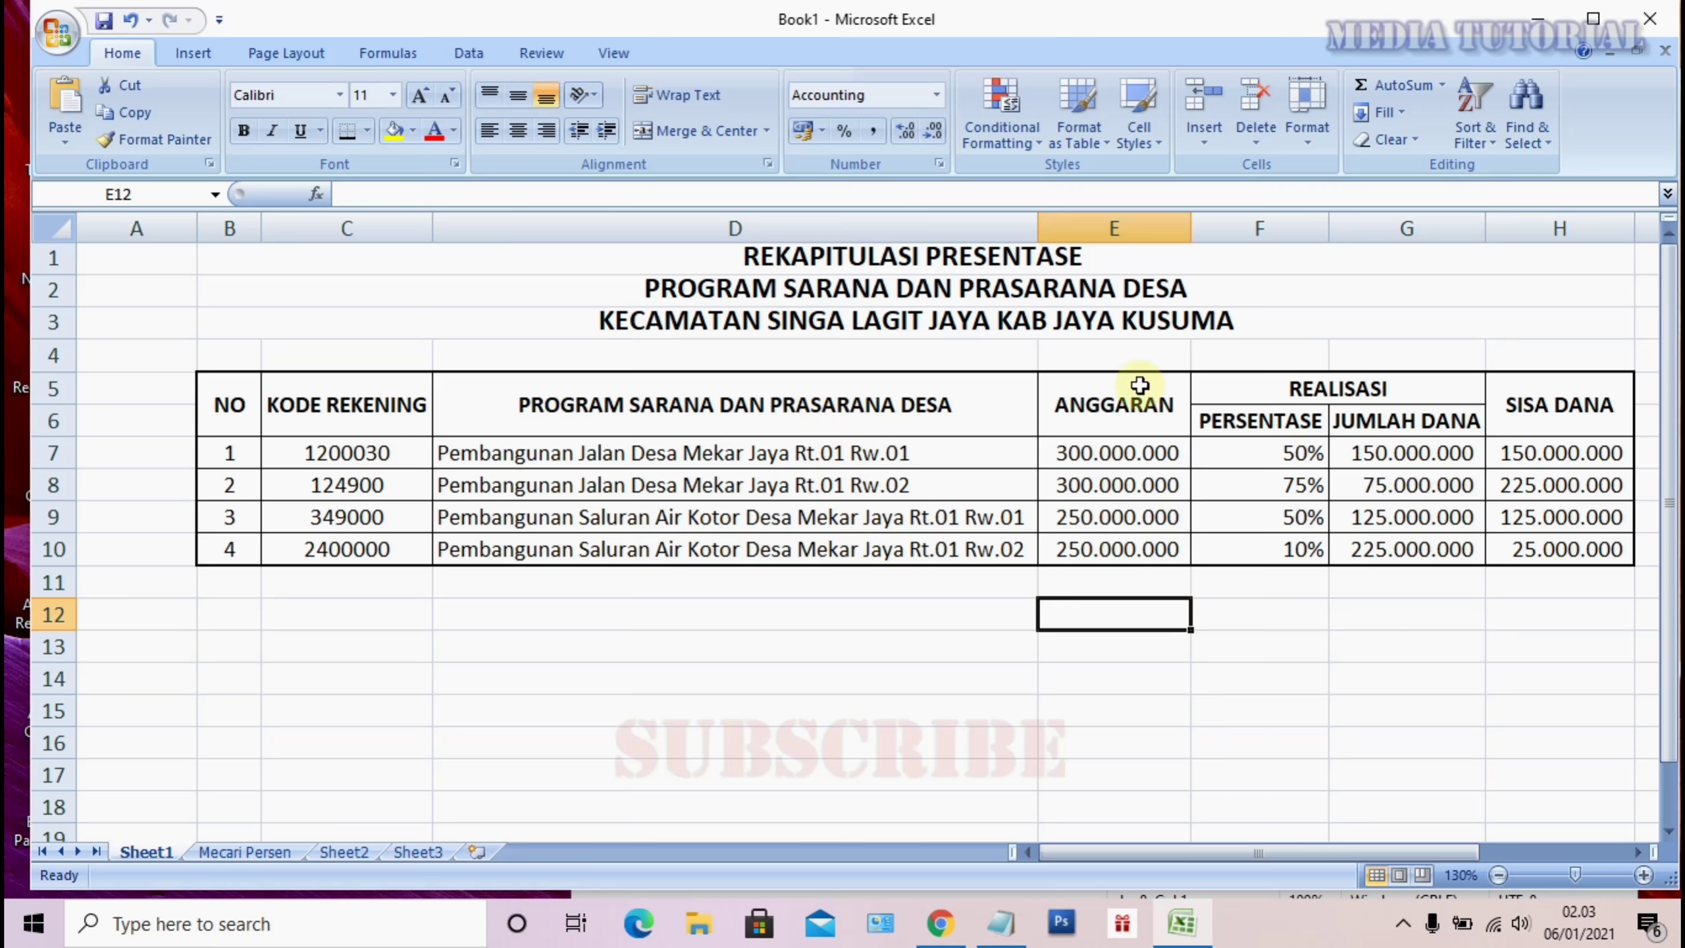
left_click(786, 646)
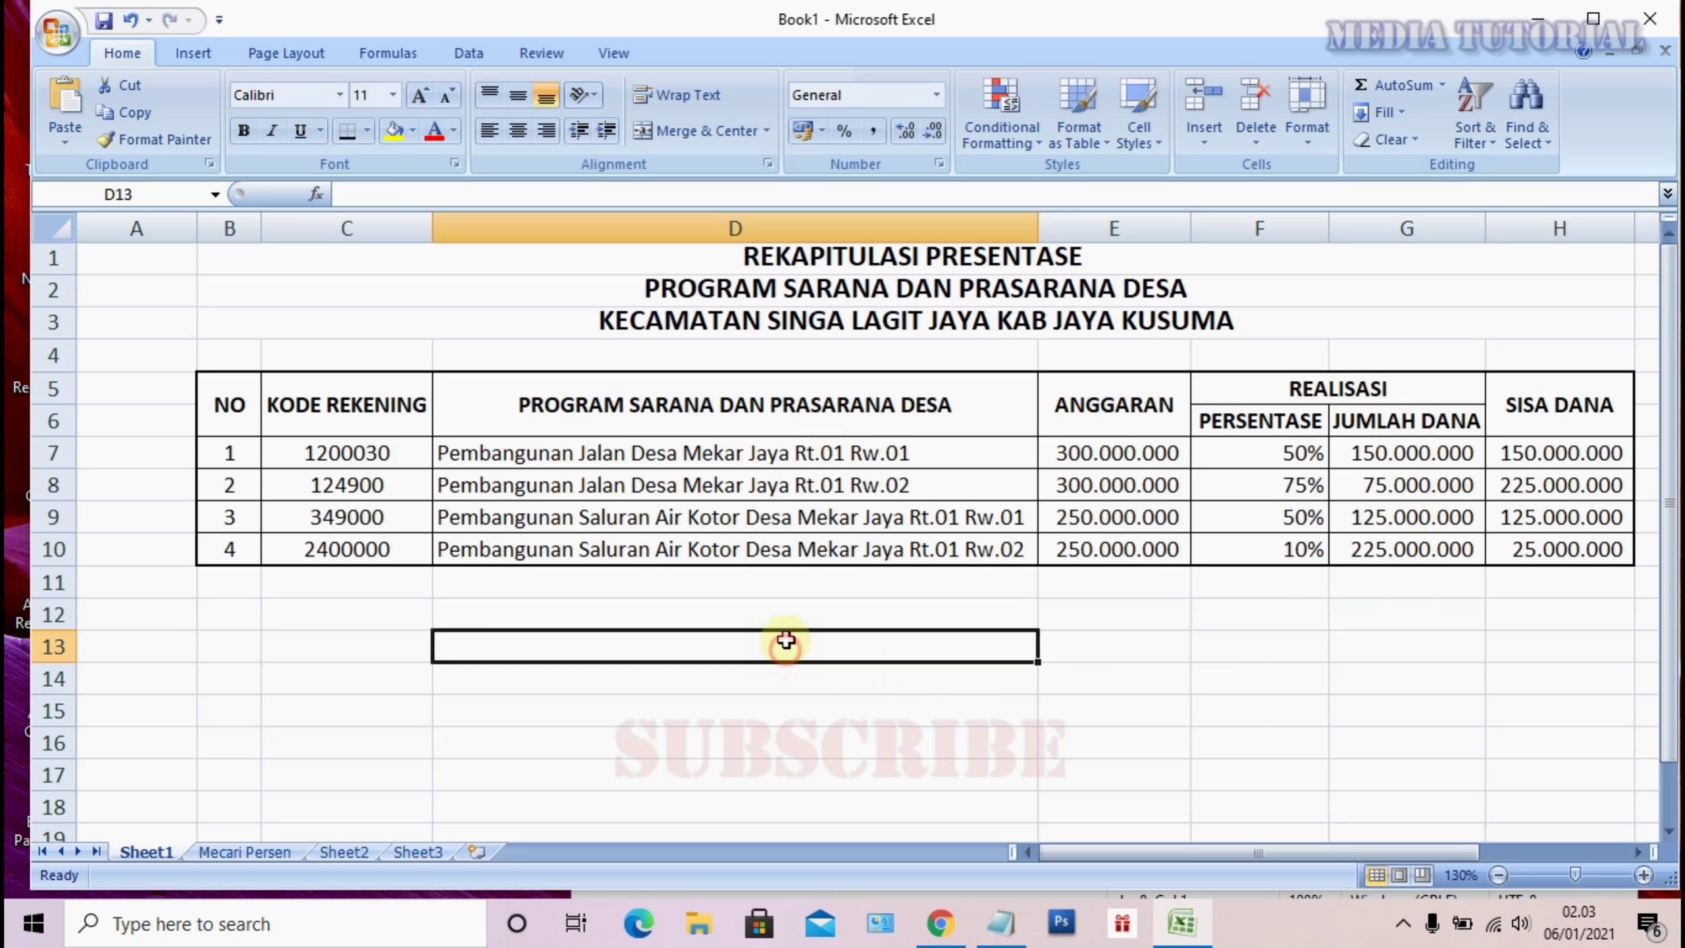
left_click(245, 851)
Enter 200.000.000 as the first program's spent funds in F7
left_click(835, 653)
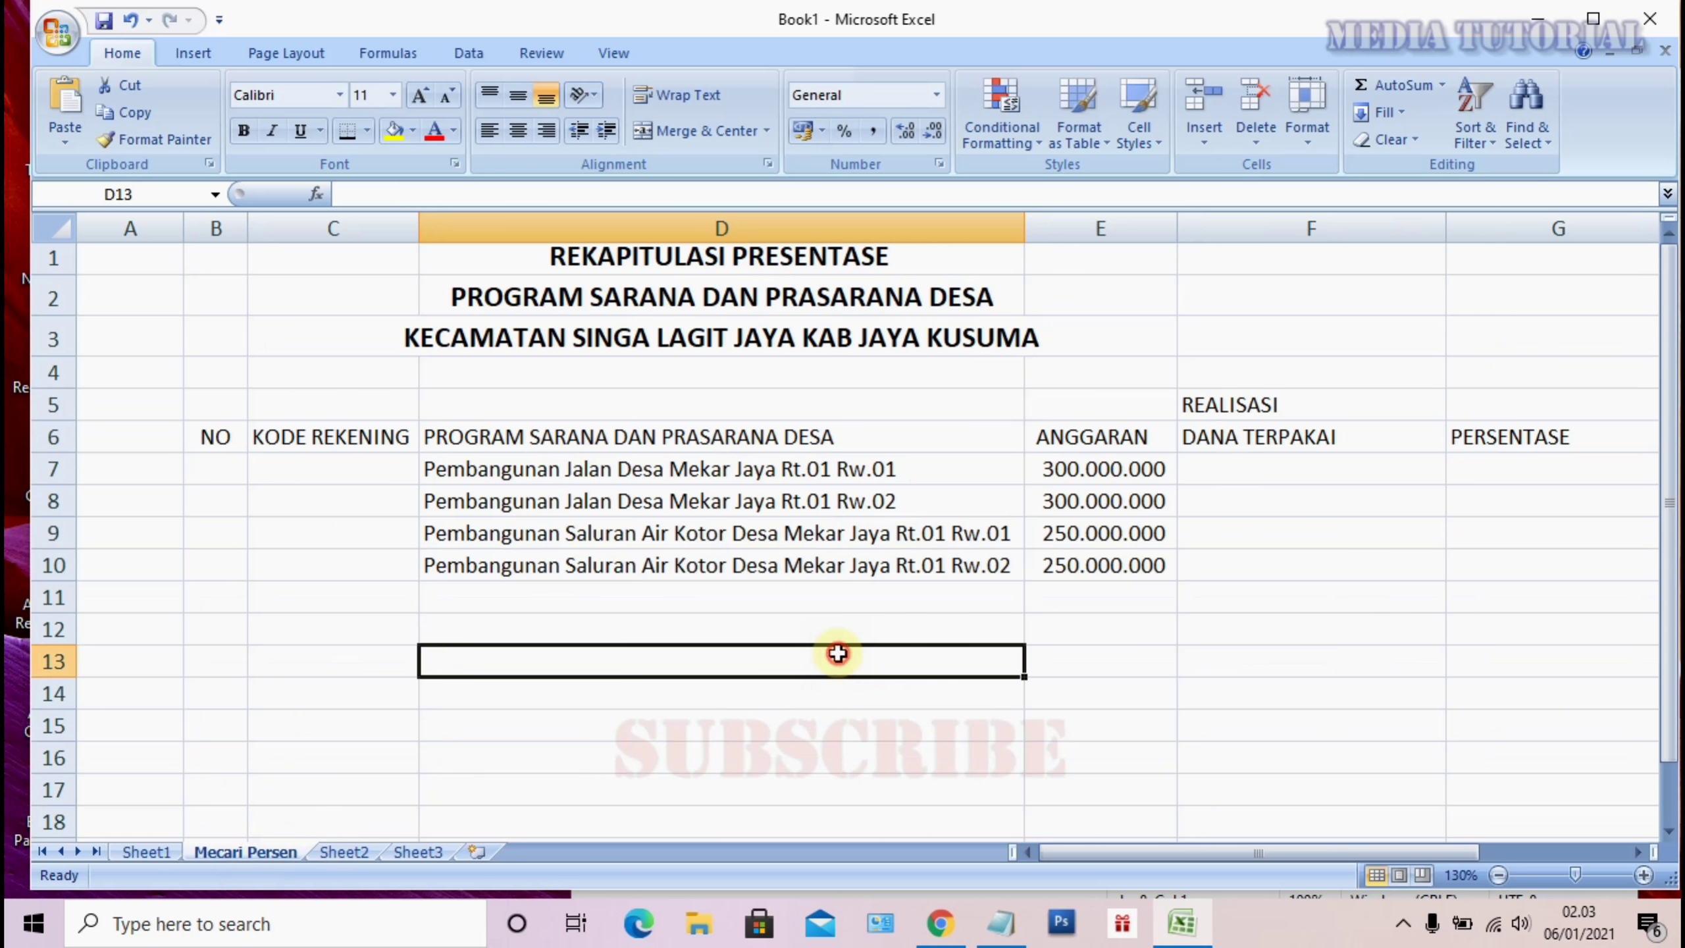
left_click(1293, 467)
left_click(1298, 500)
left_click(1279, 459)
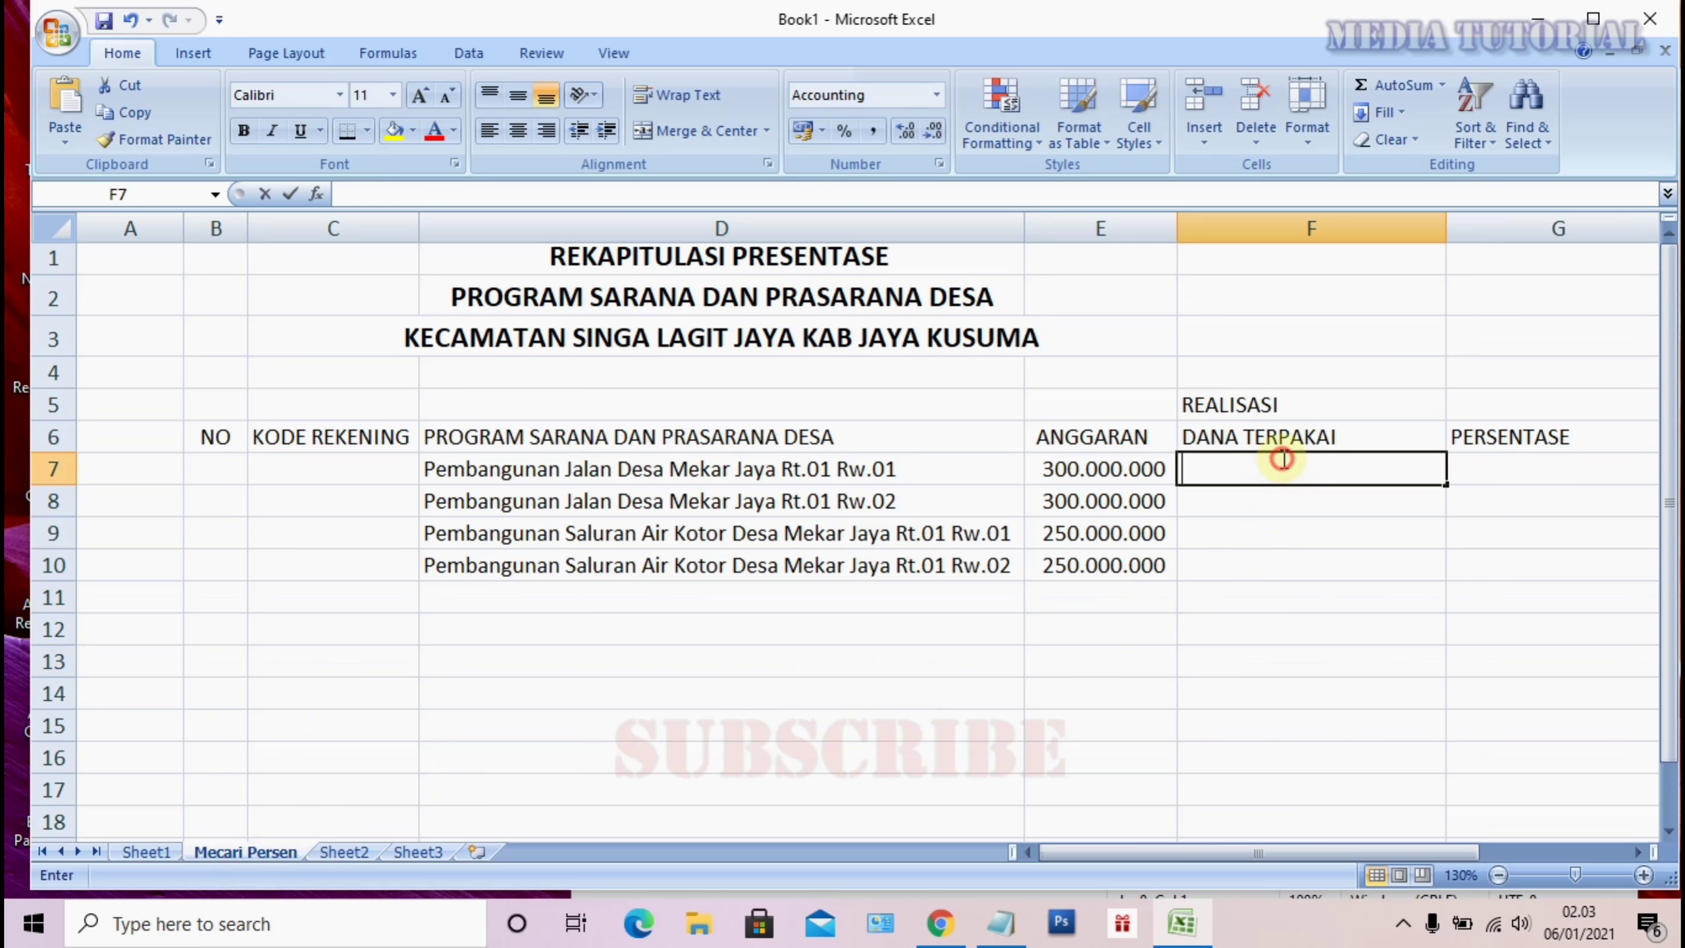
double_click(1284, 459)
type("2000")
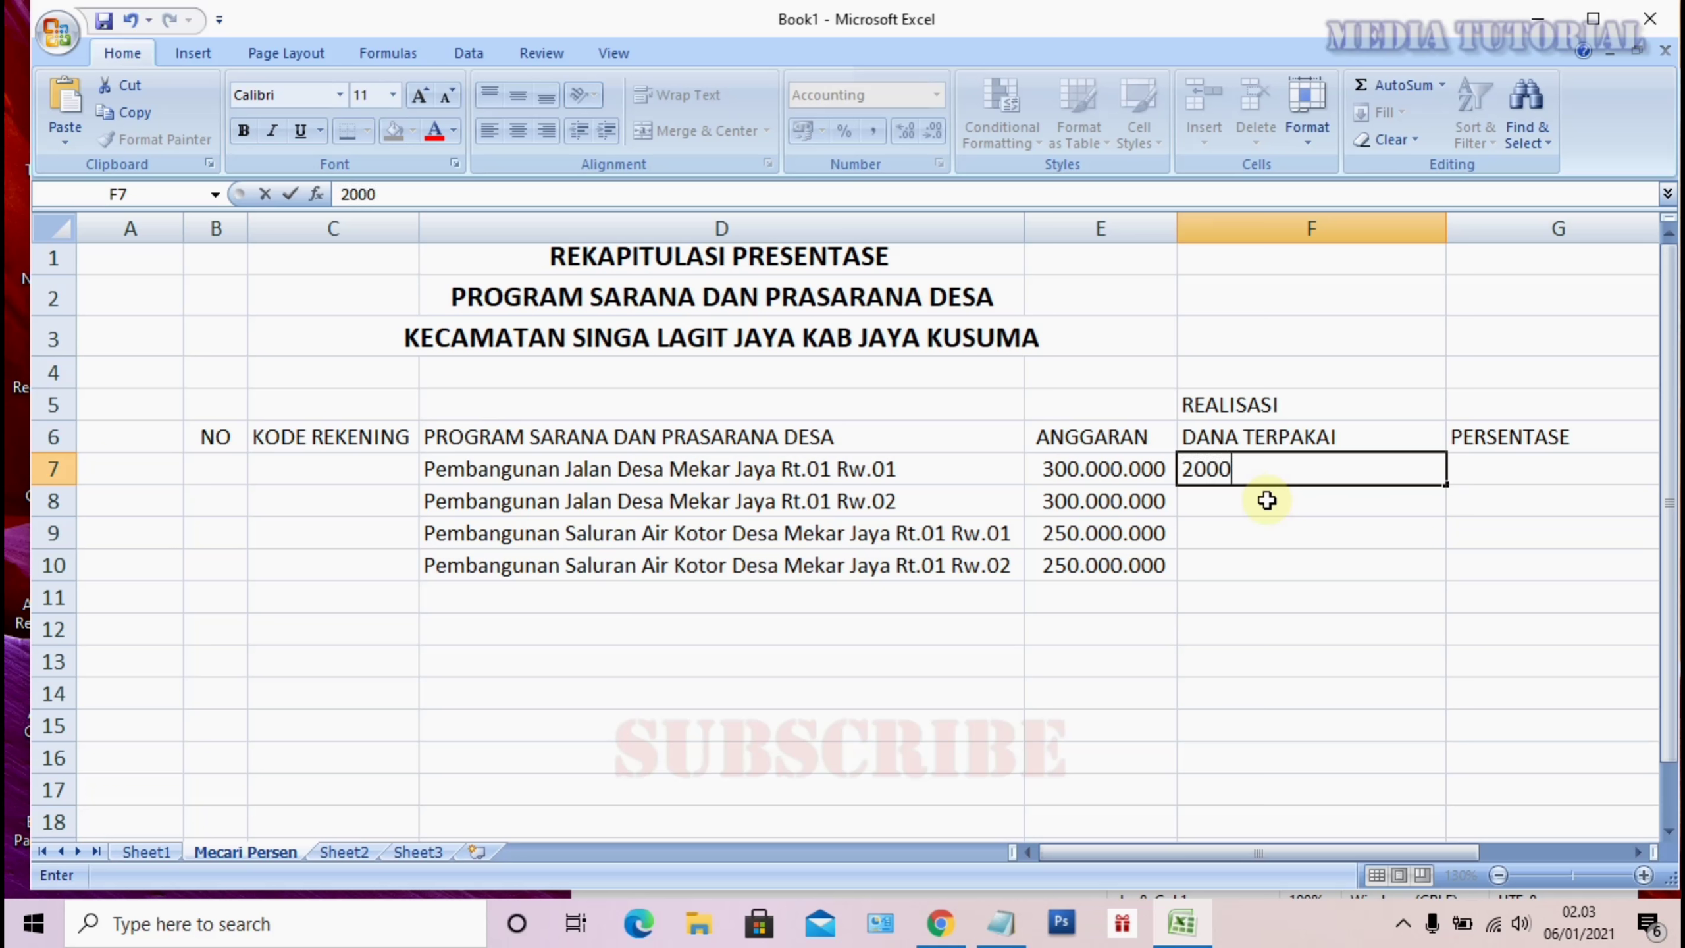
type("0000")
key("Return")
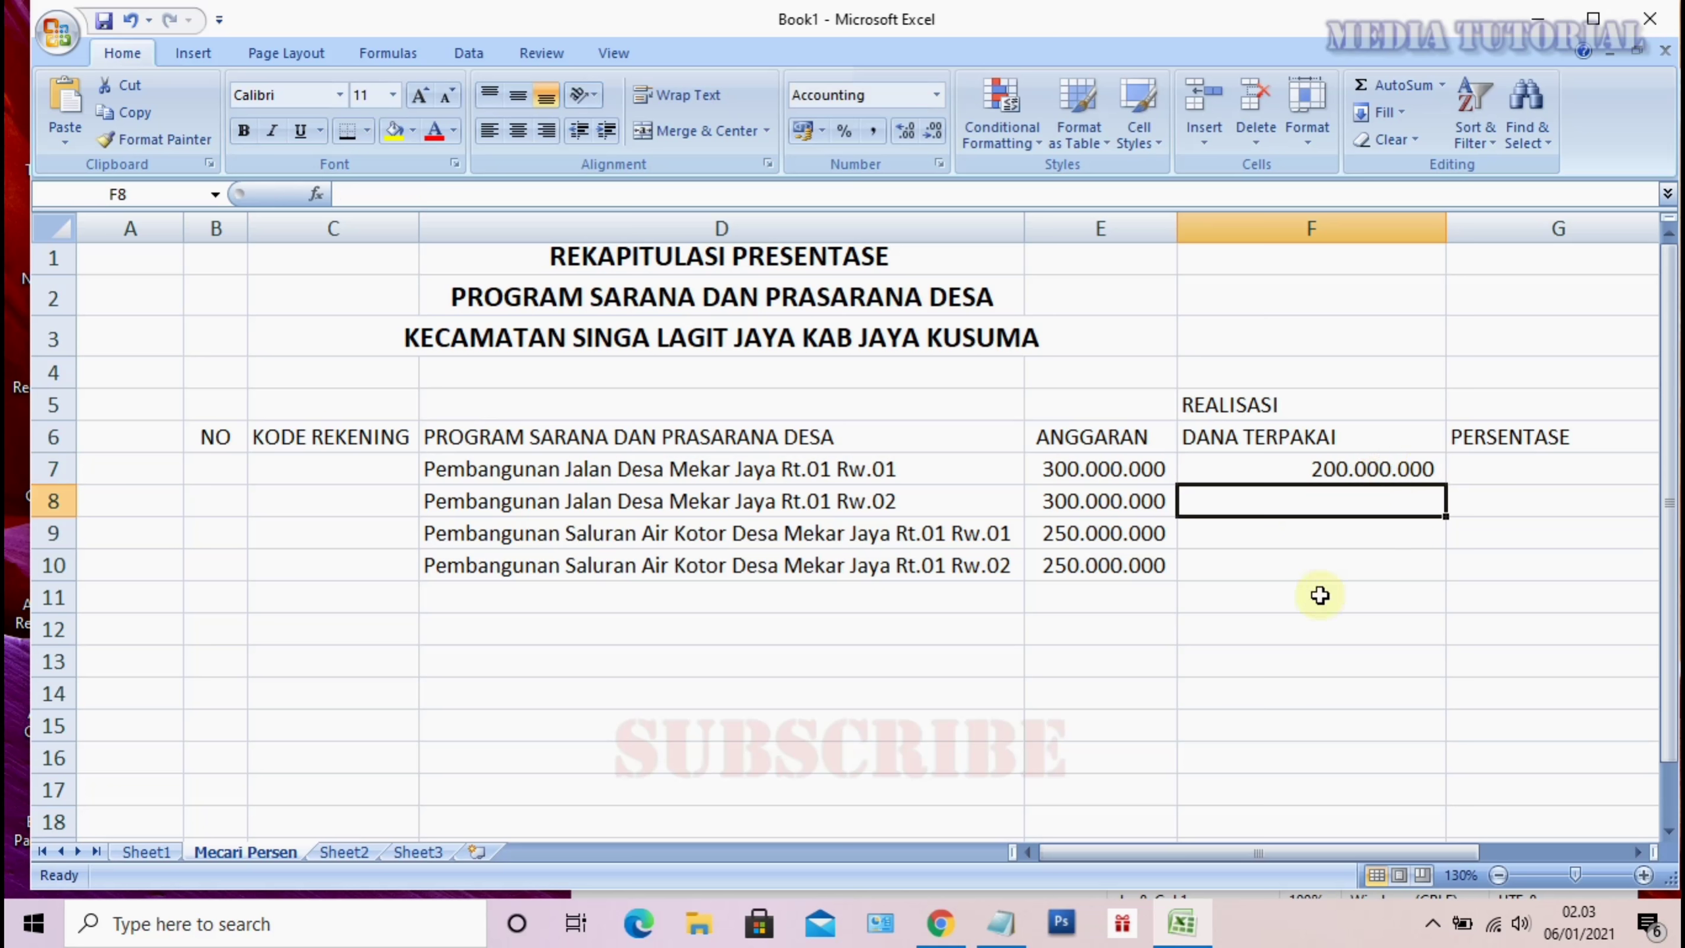
Enter 75.000.000, 200.000.000 and 100.000.000 for programs two to four in F8:F10
type("75.000.00")
key("Return")
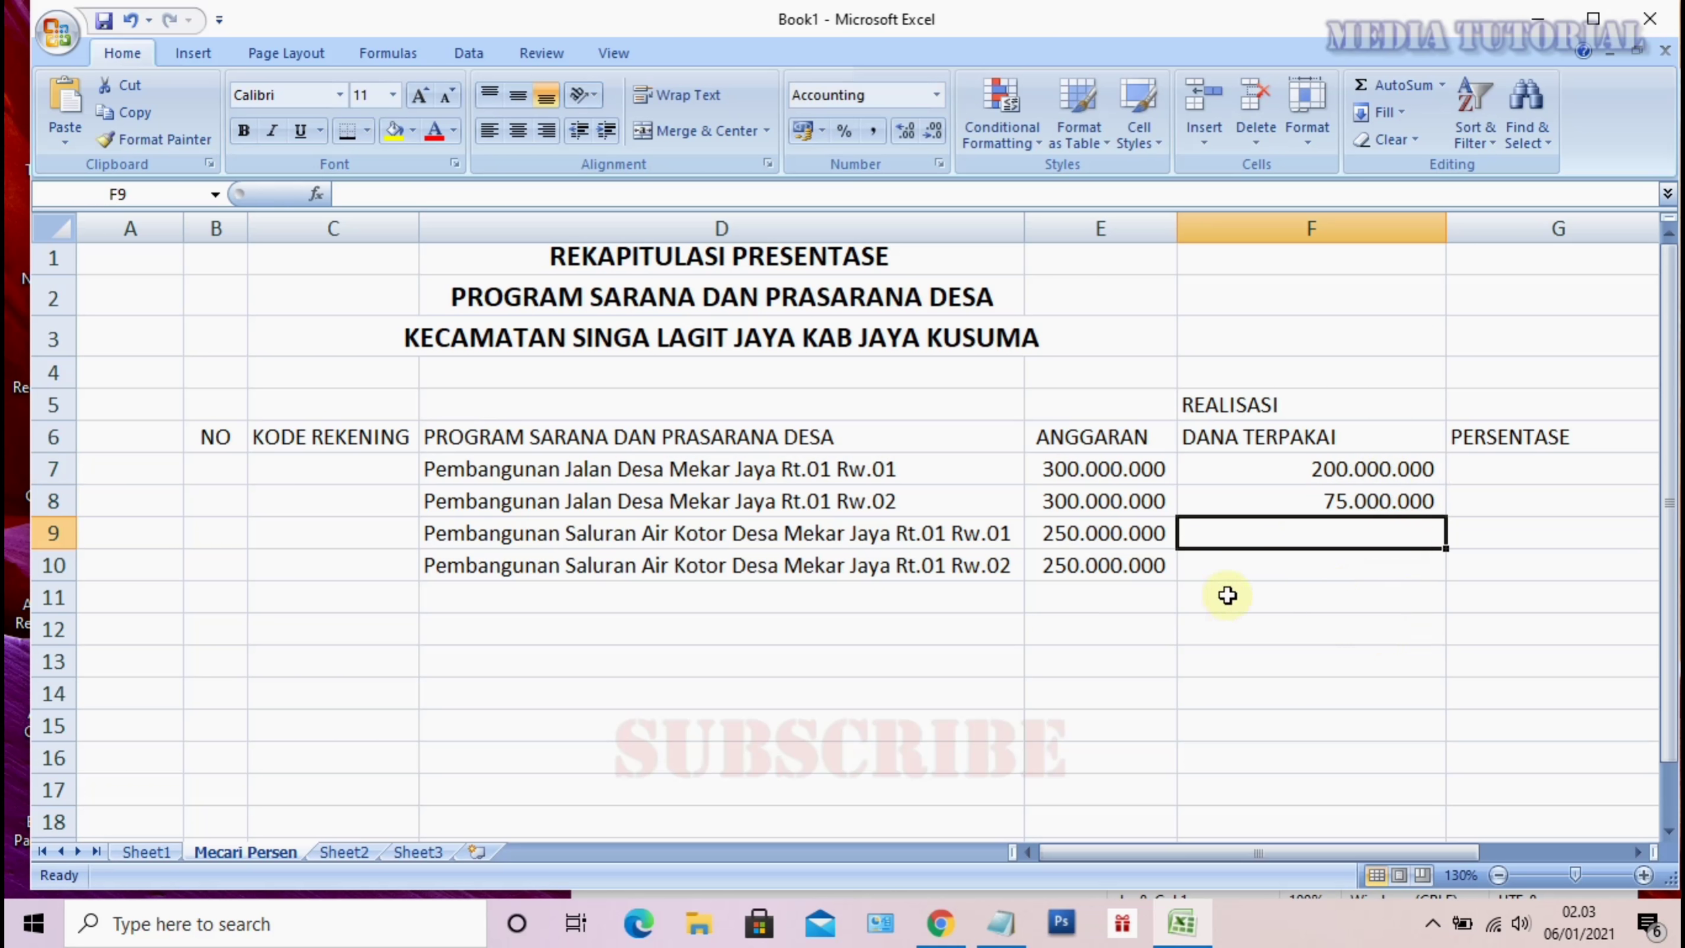
type("200000000")
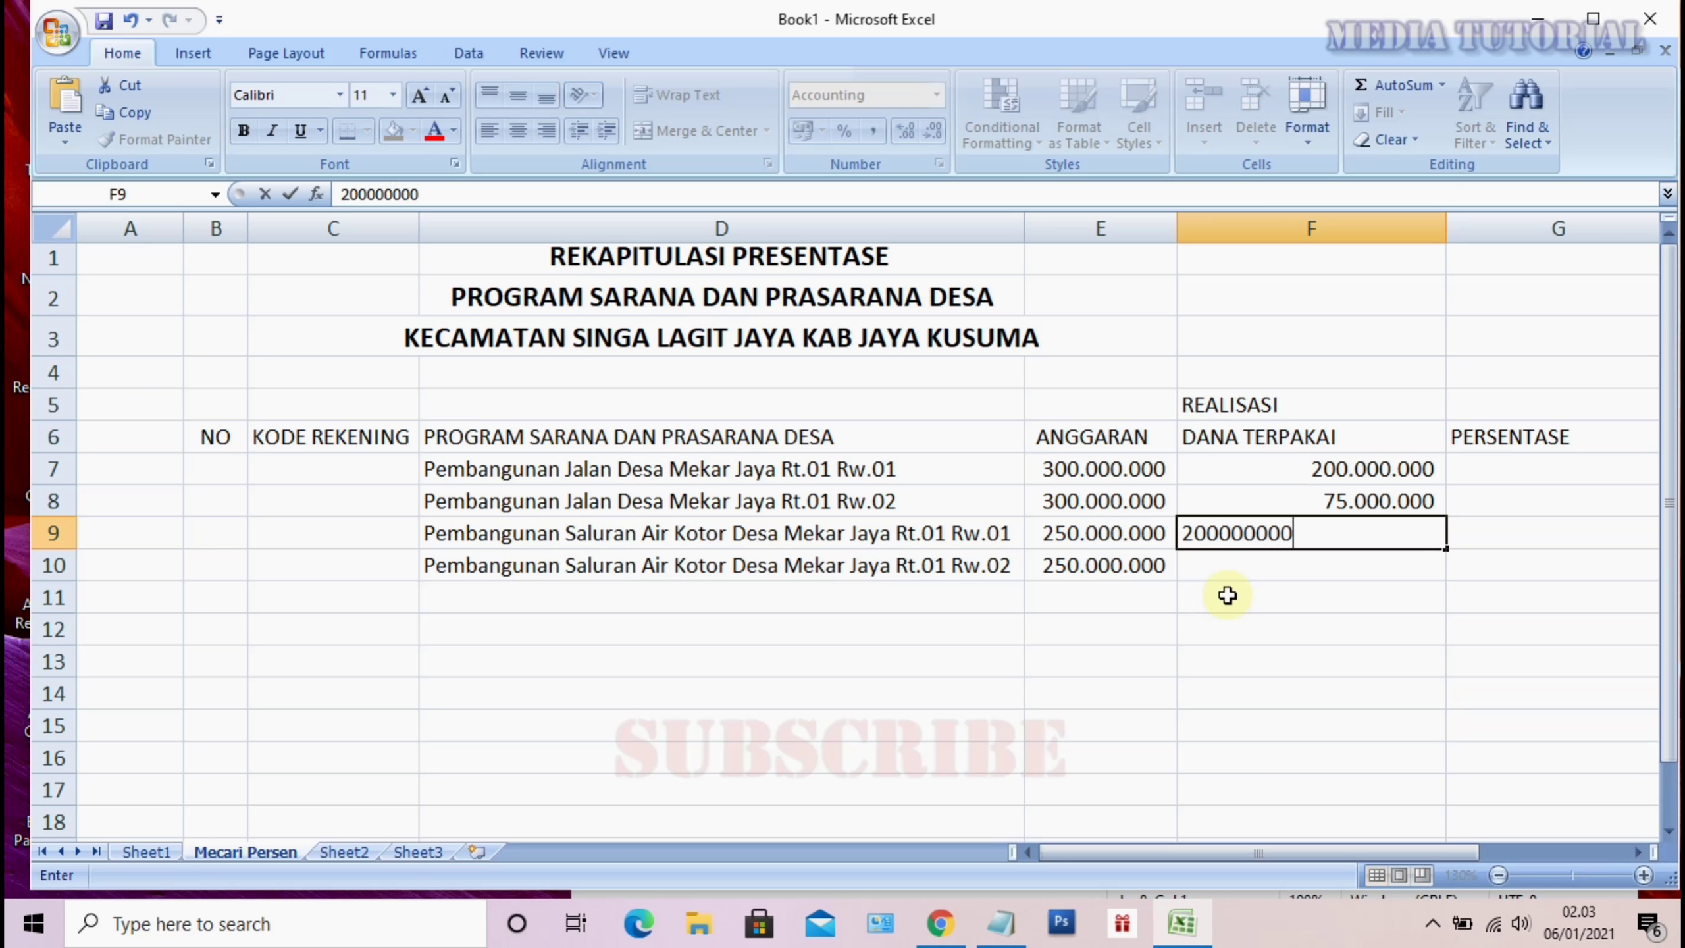
key("Return")
type("1")
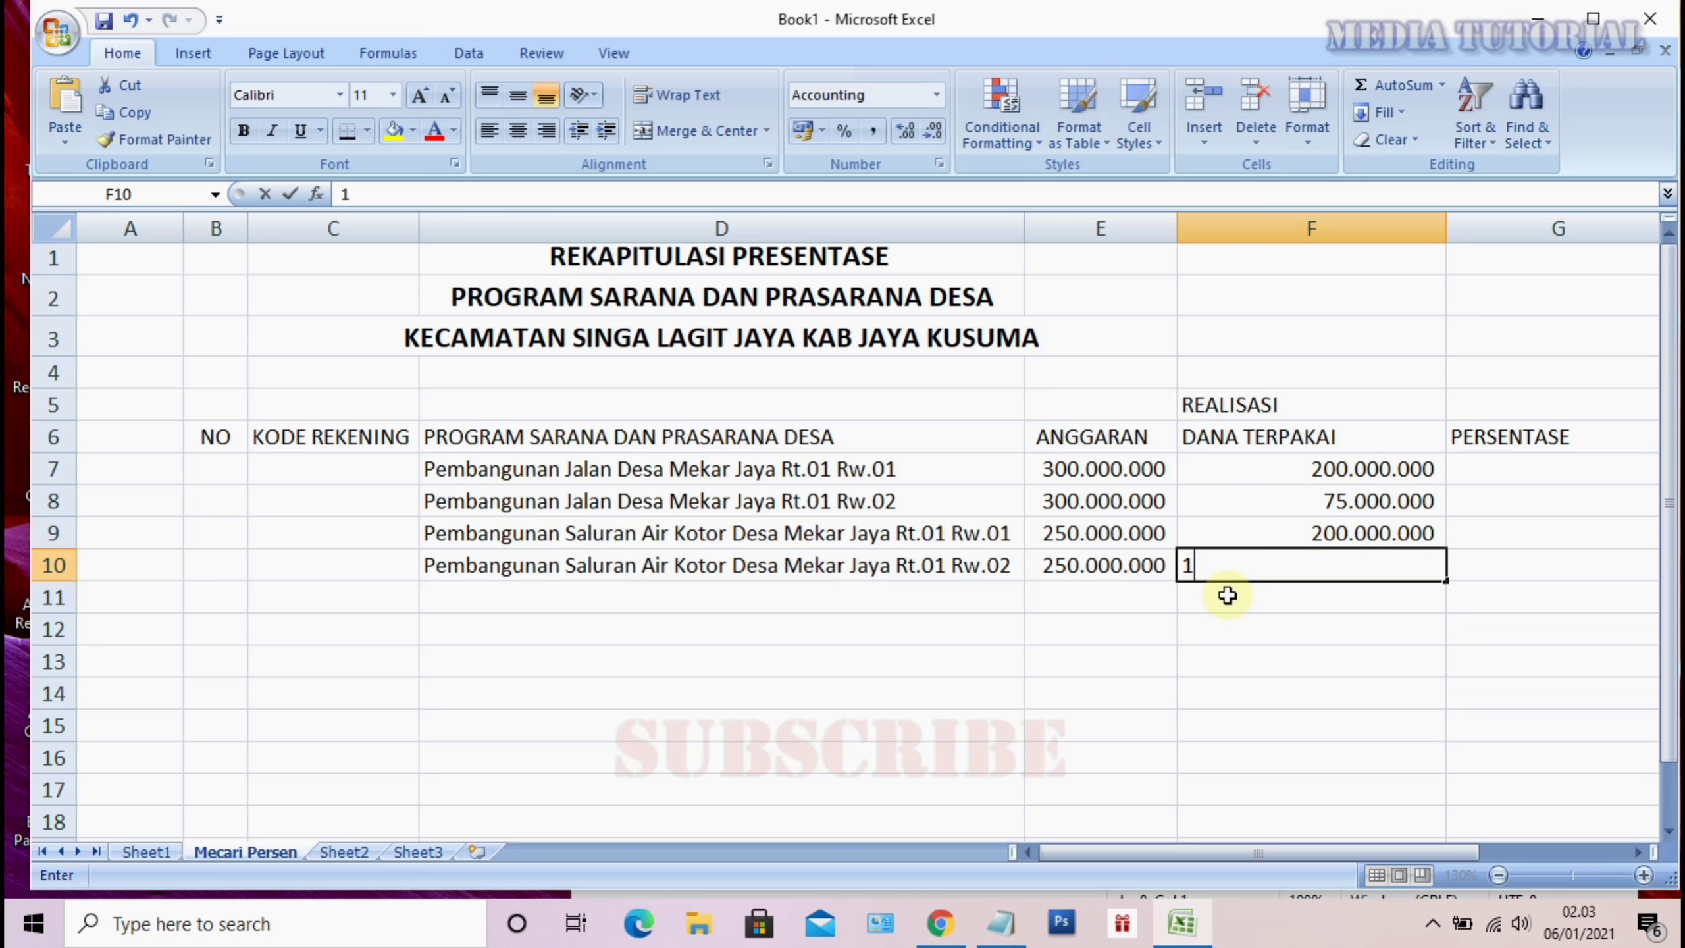
type("000")
key("Return")
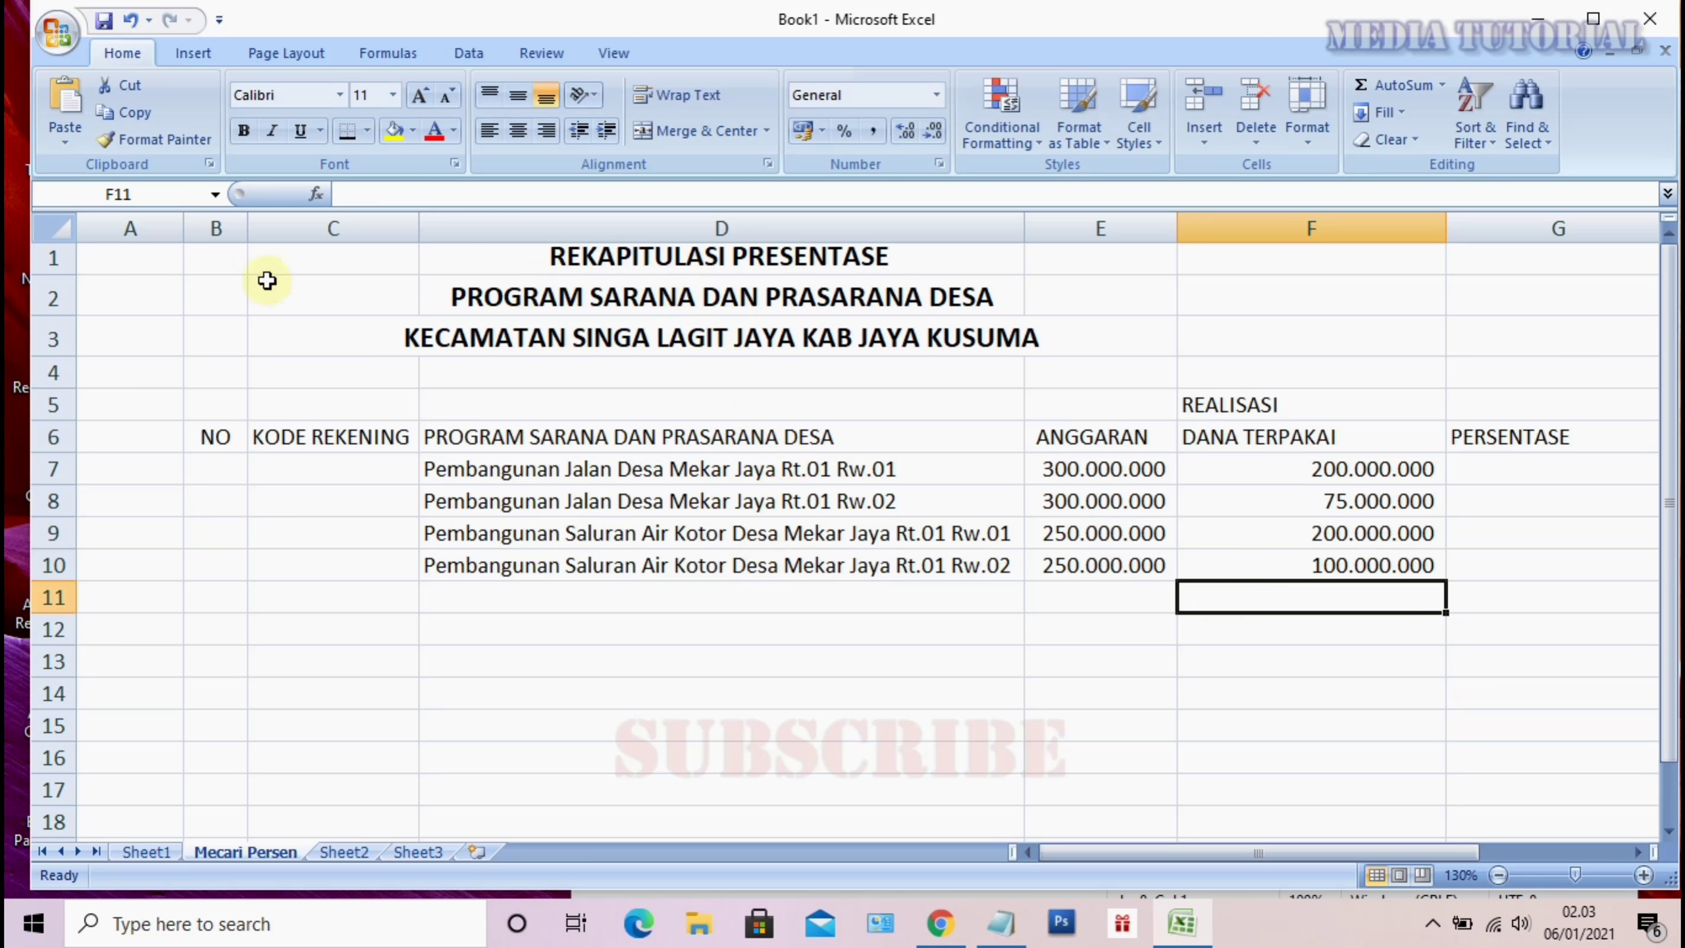
Merge and centre the main title across B1:G1
left_click(217, 263)
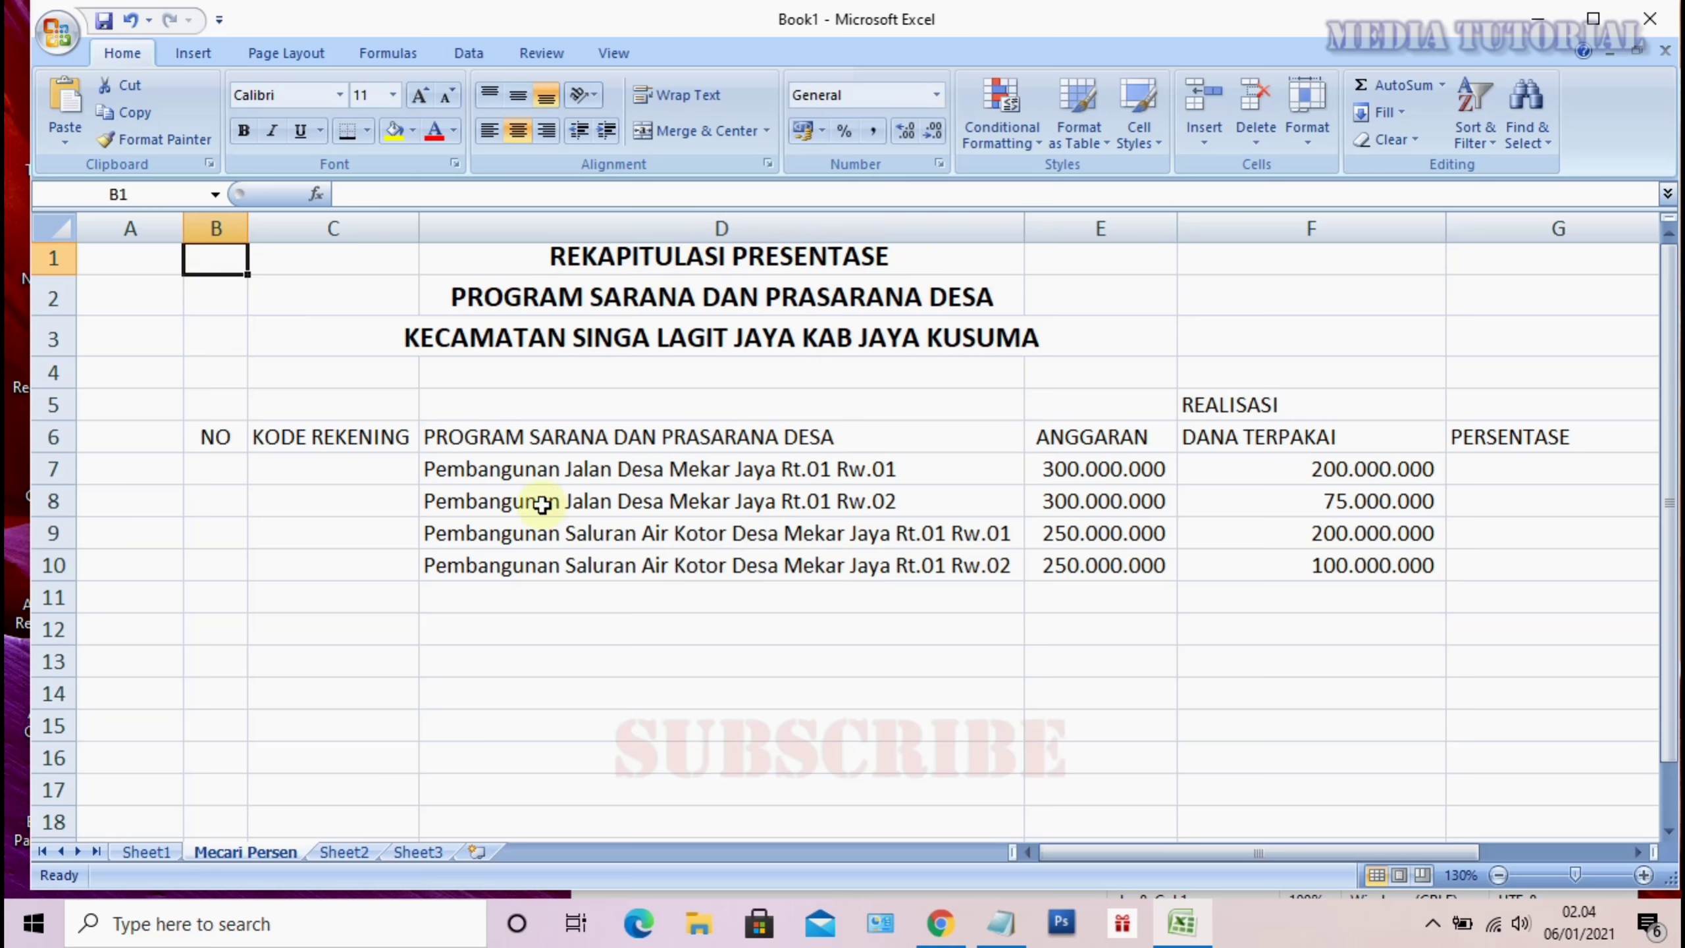
left_click(768, 687)
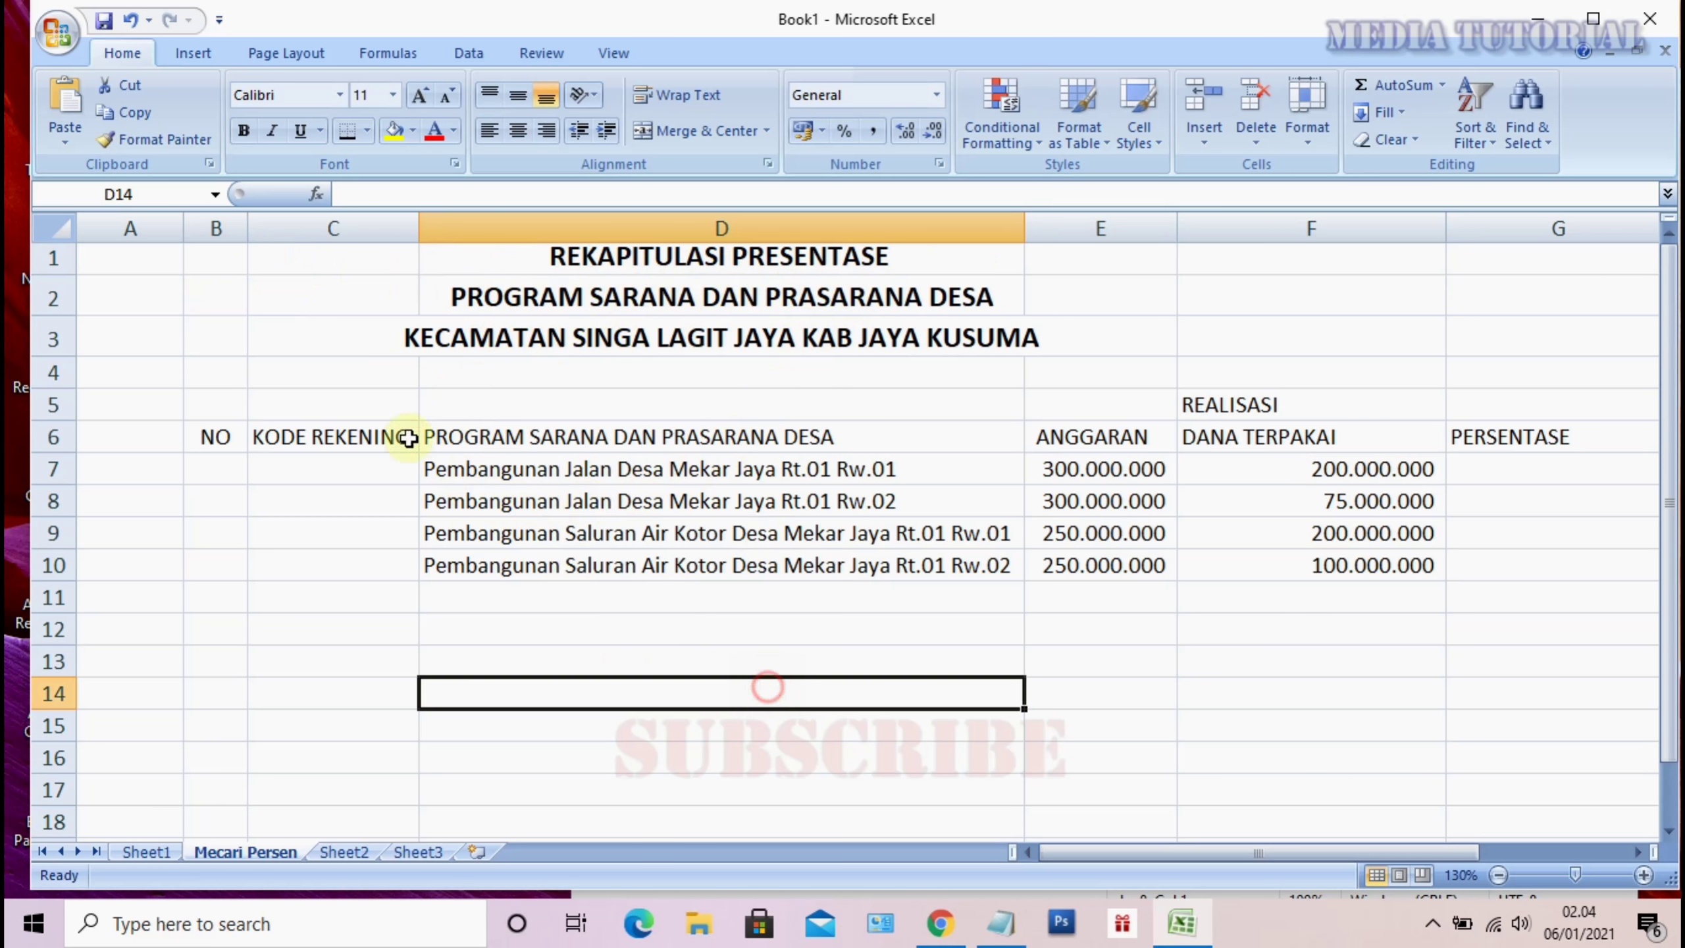
left_click(223, 262)
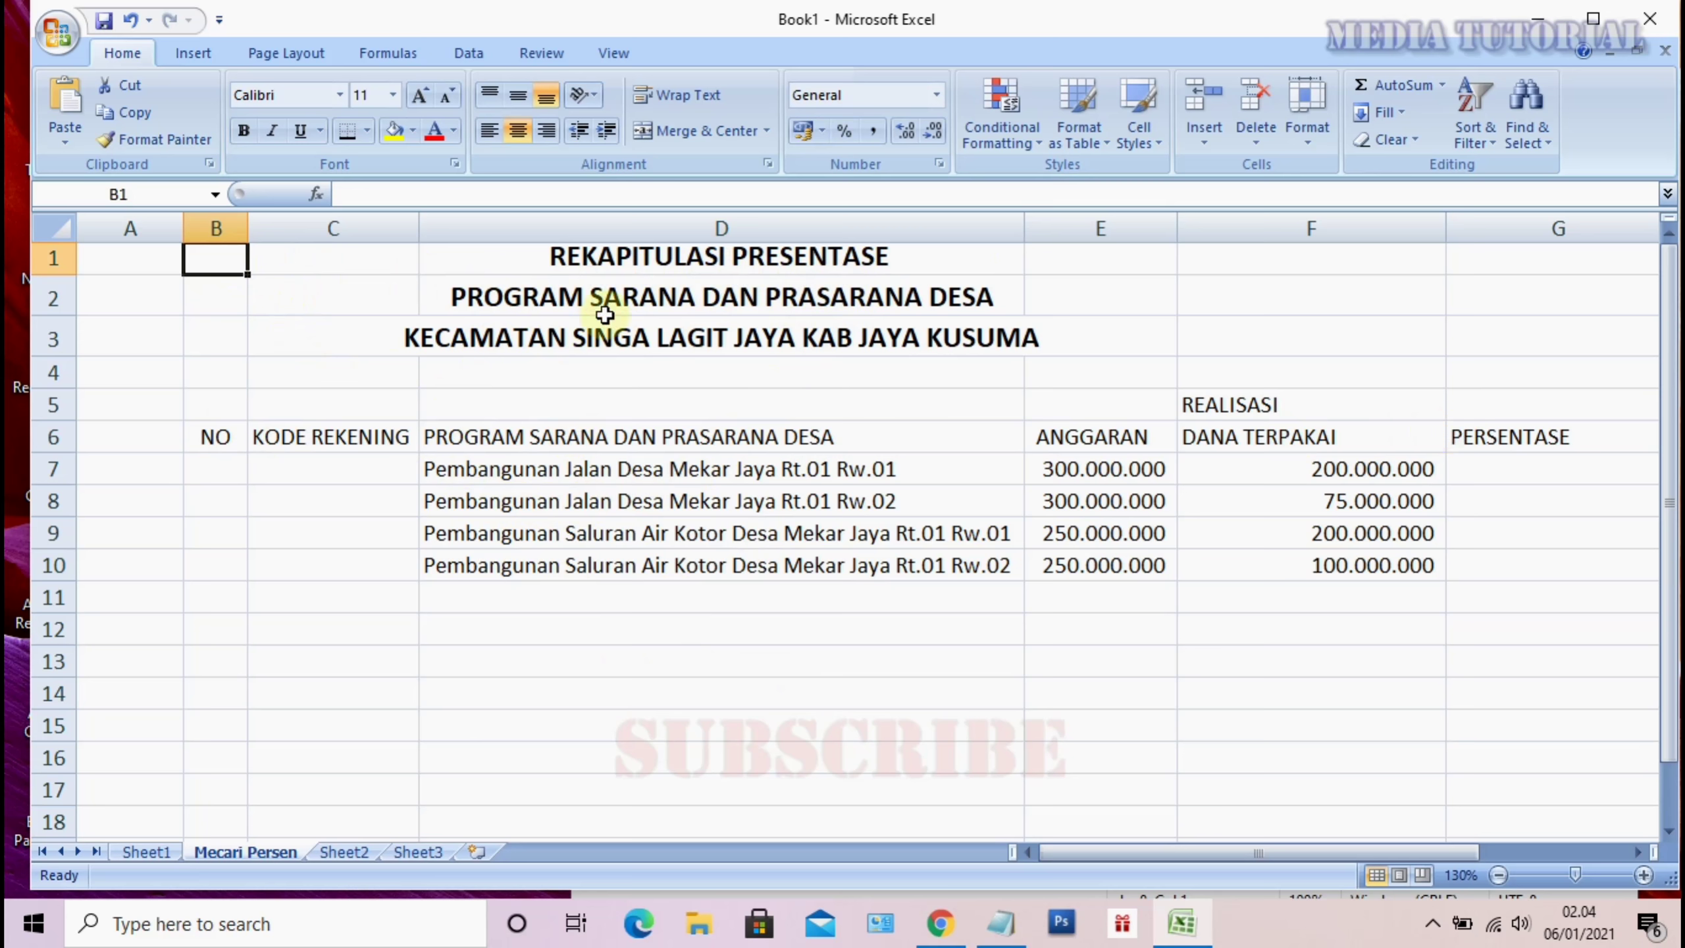
left_click_drag(236, 262, 1563, 245)
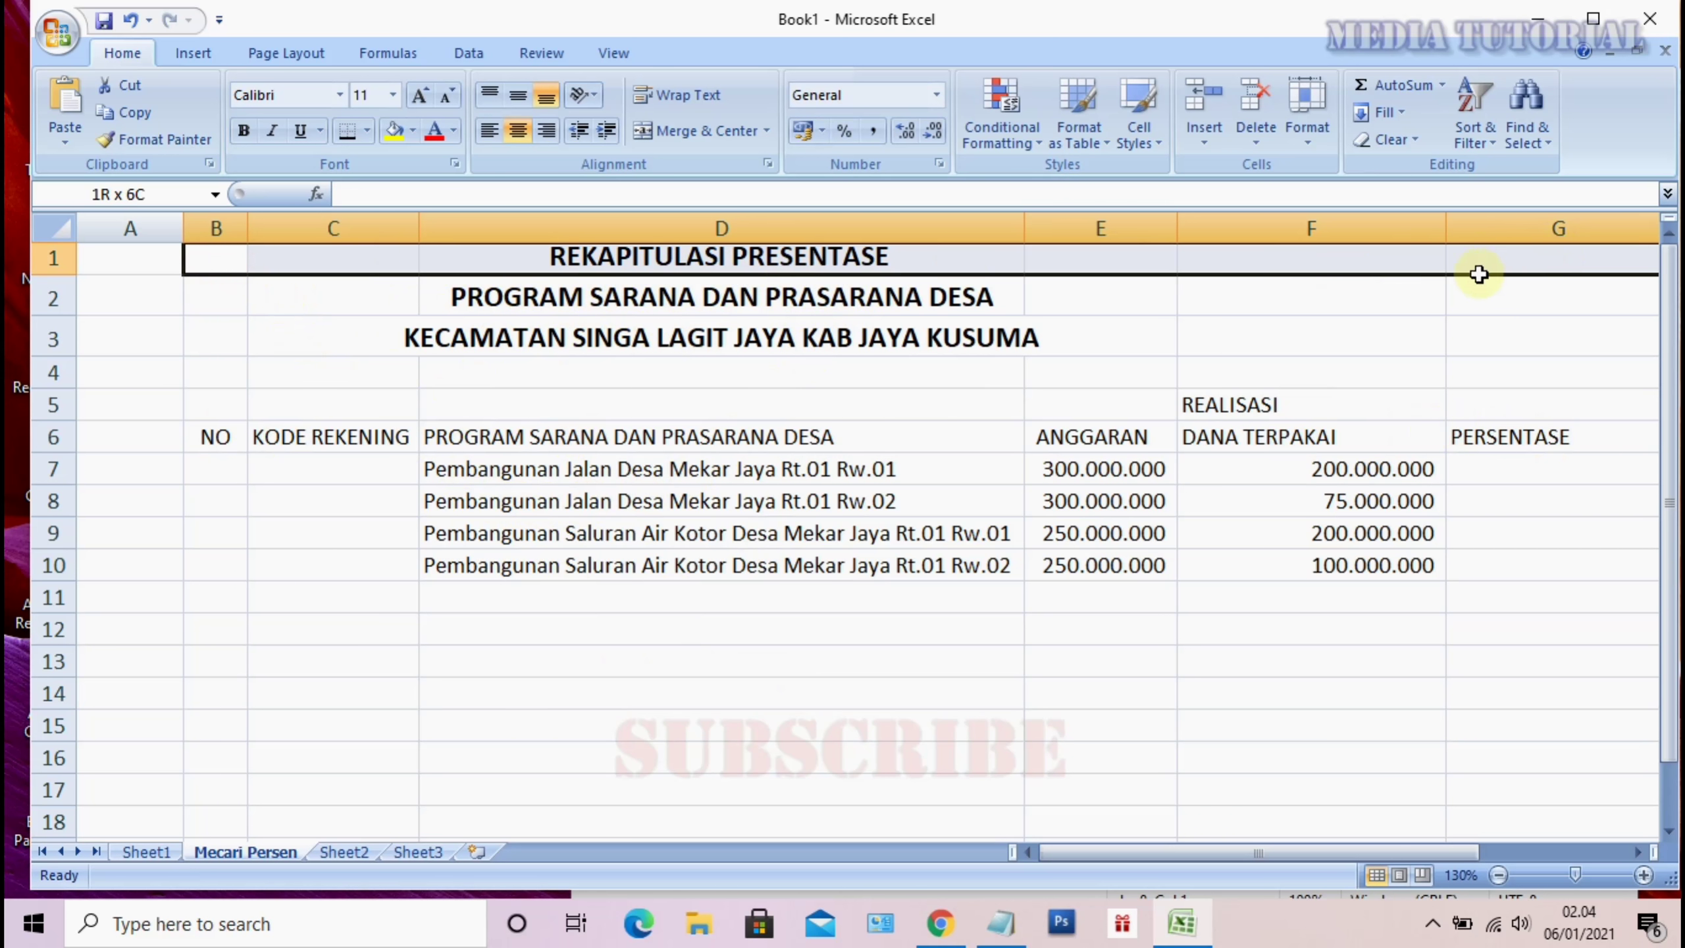
left_click(697, 130)
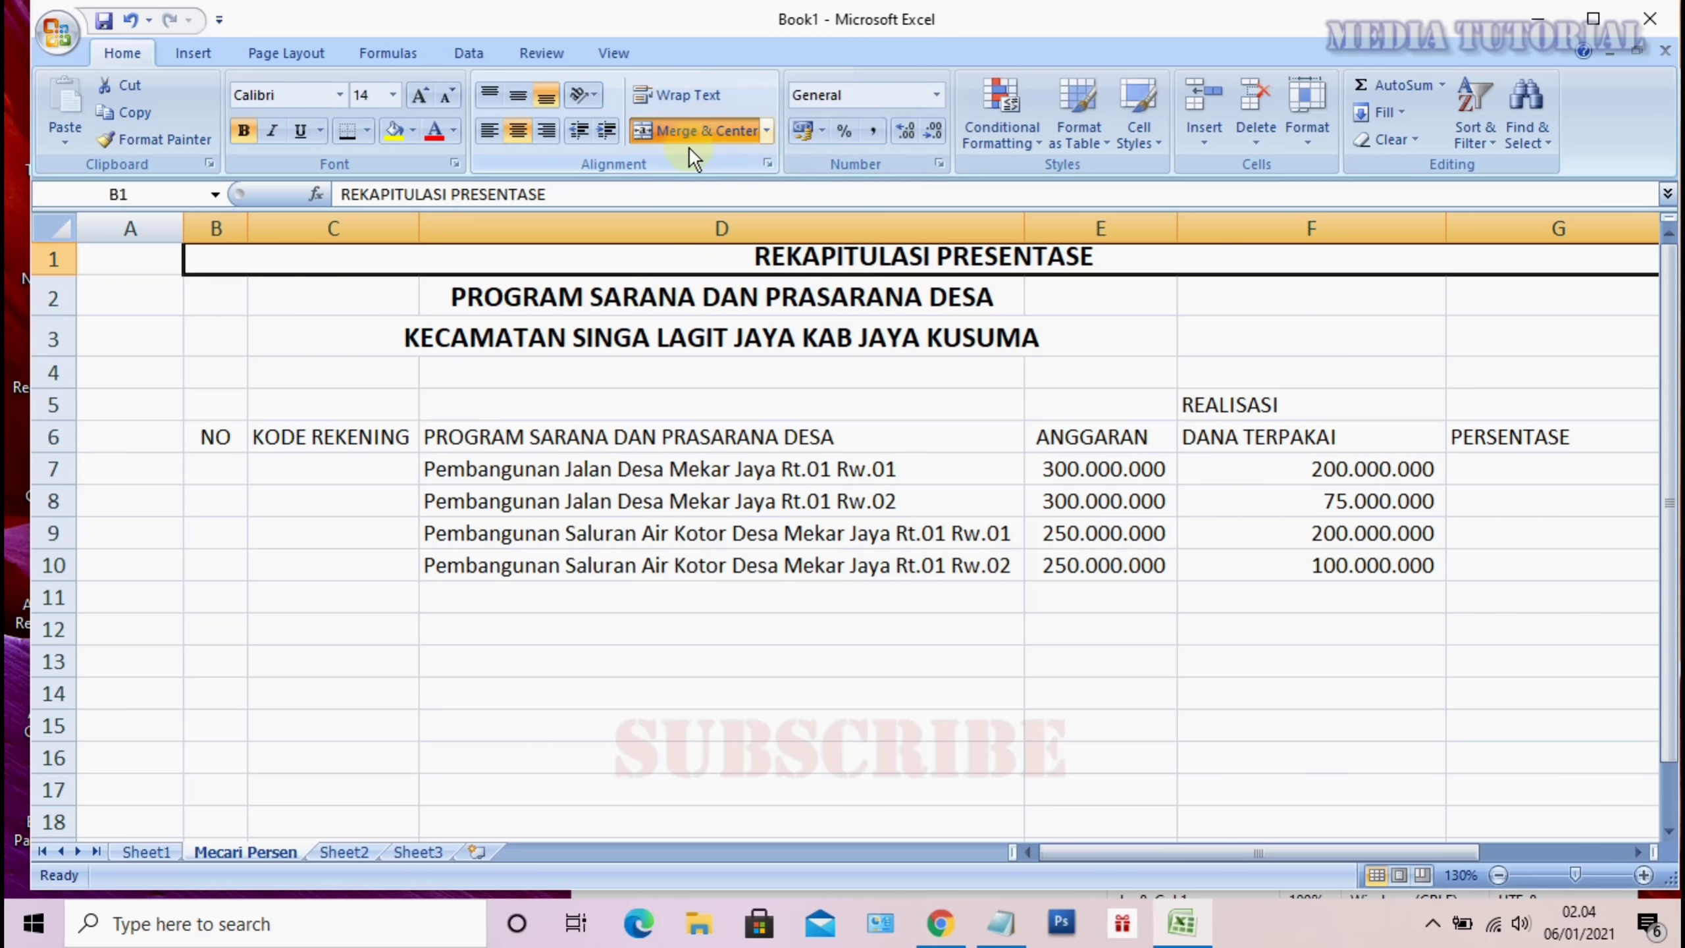
Merge and centre the second and third title lines across columns B–G
left_click(222, 294)
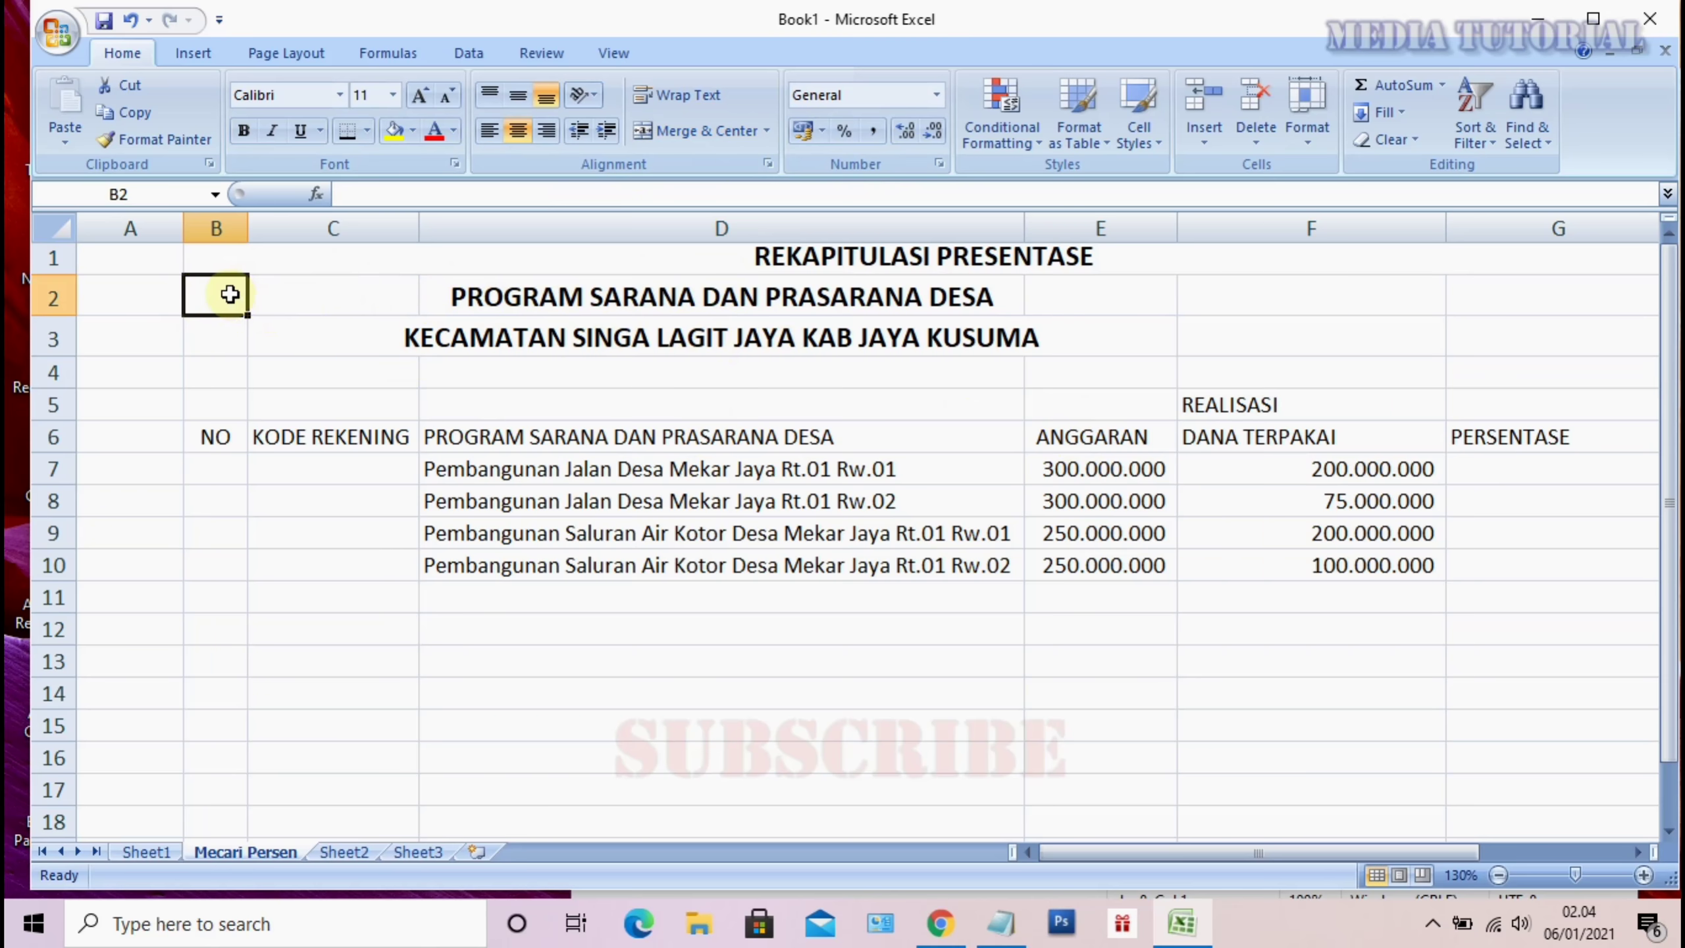
left_click_drag(233, 294, 1236, 284)
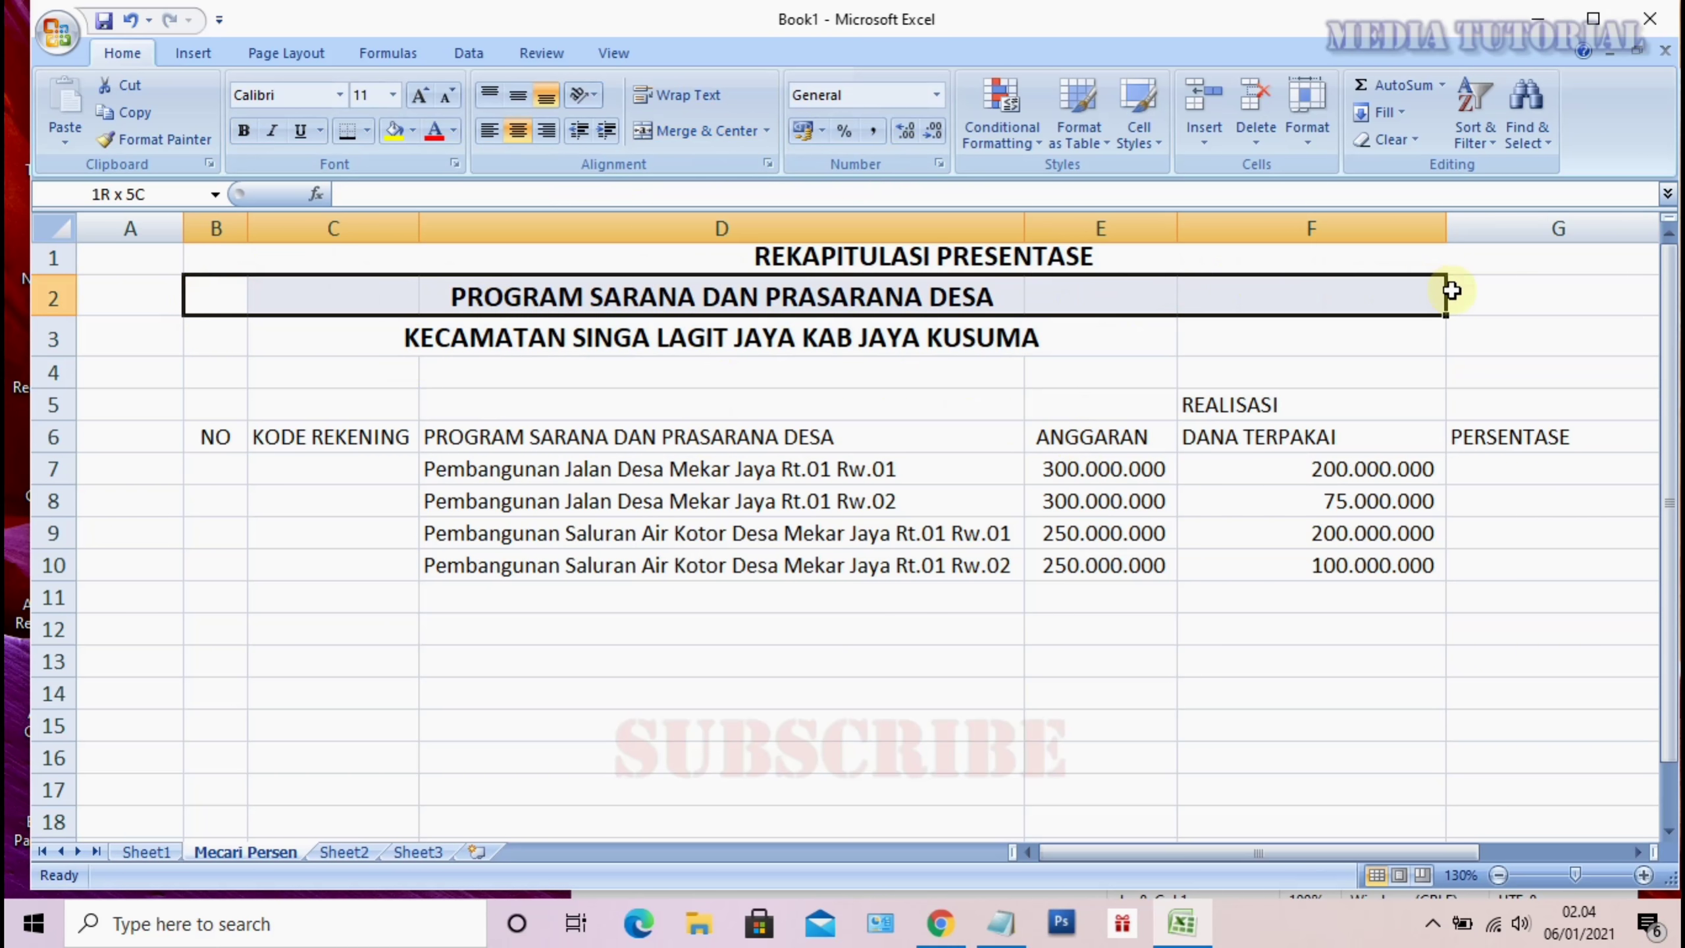
left_click(696, 132)
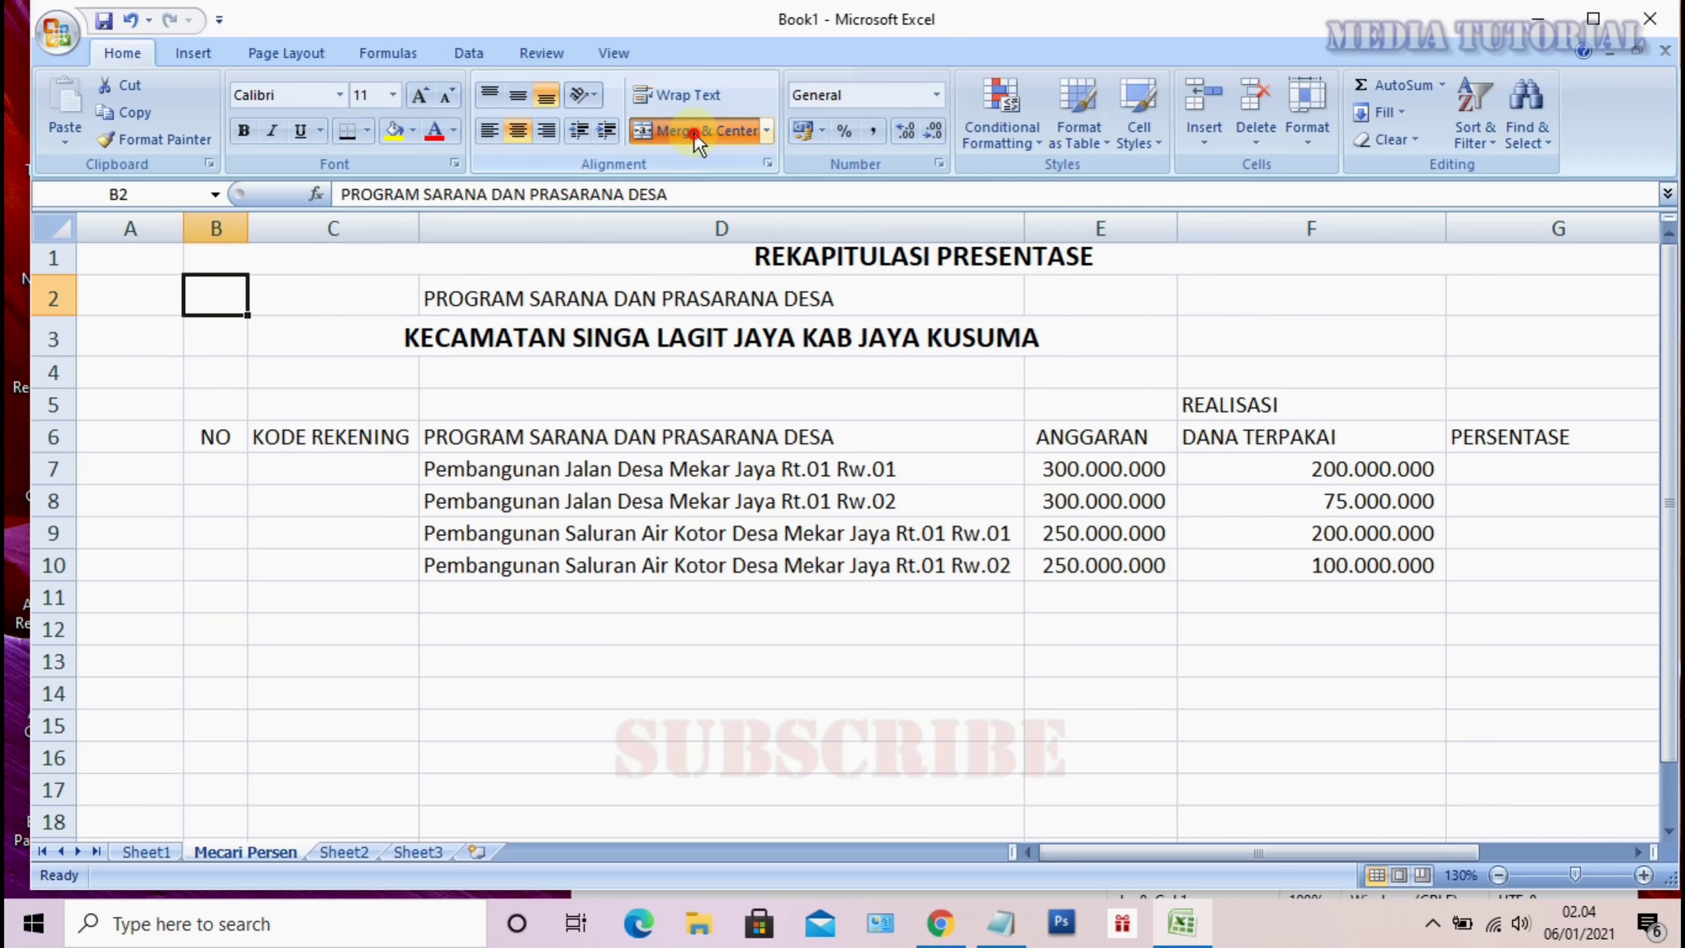
key("ctrl+z")
left_click_drag(250, 336, 1542, 325)
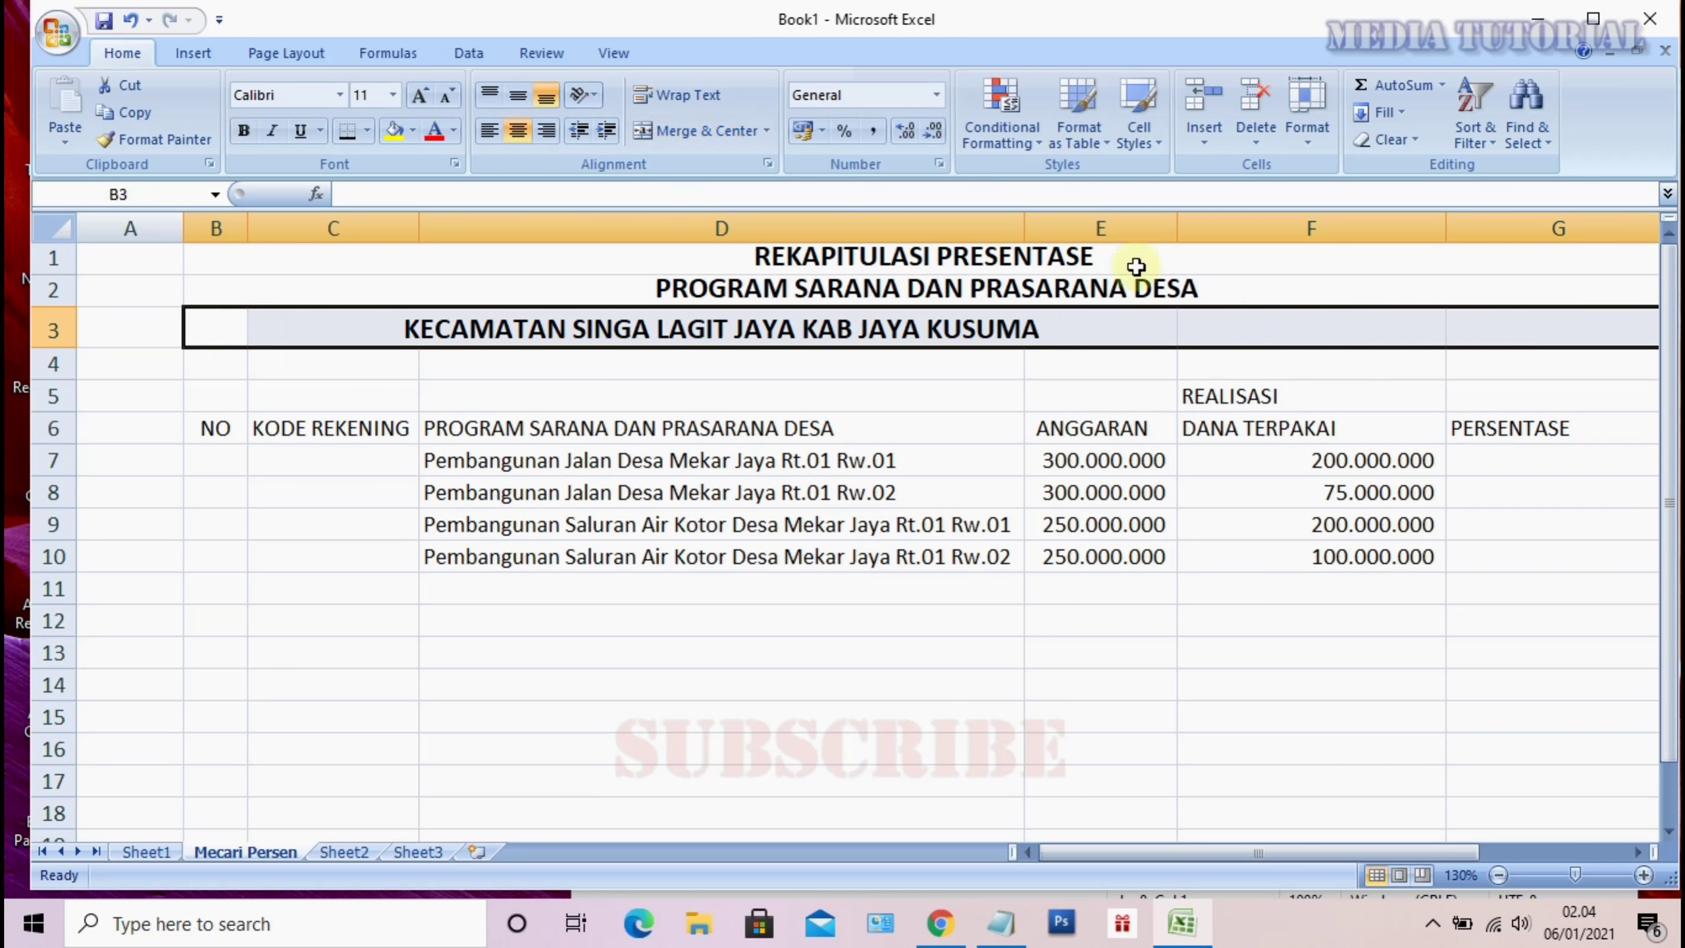
left_click(697, 131)
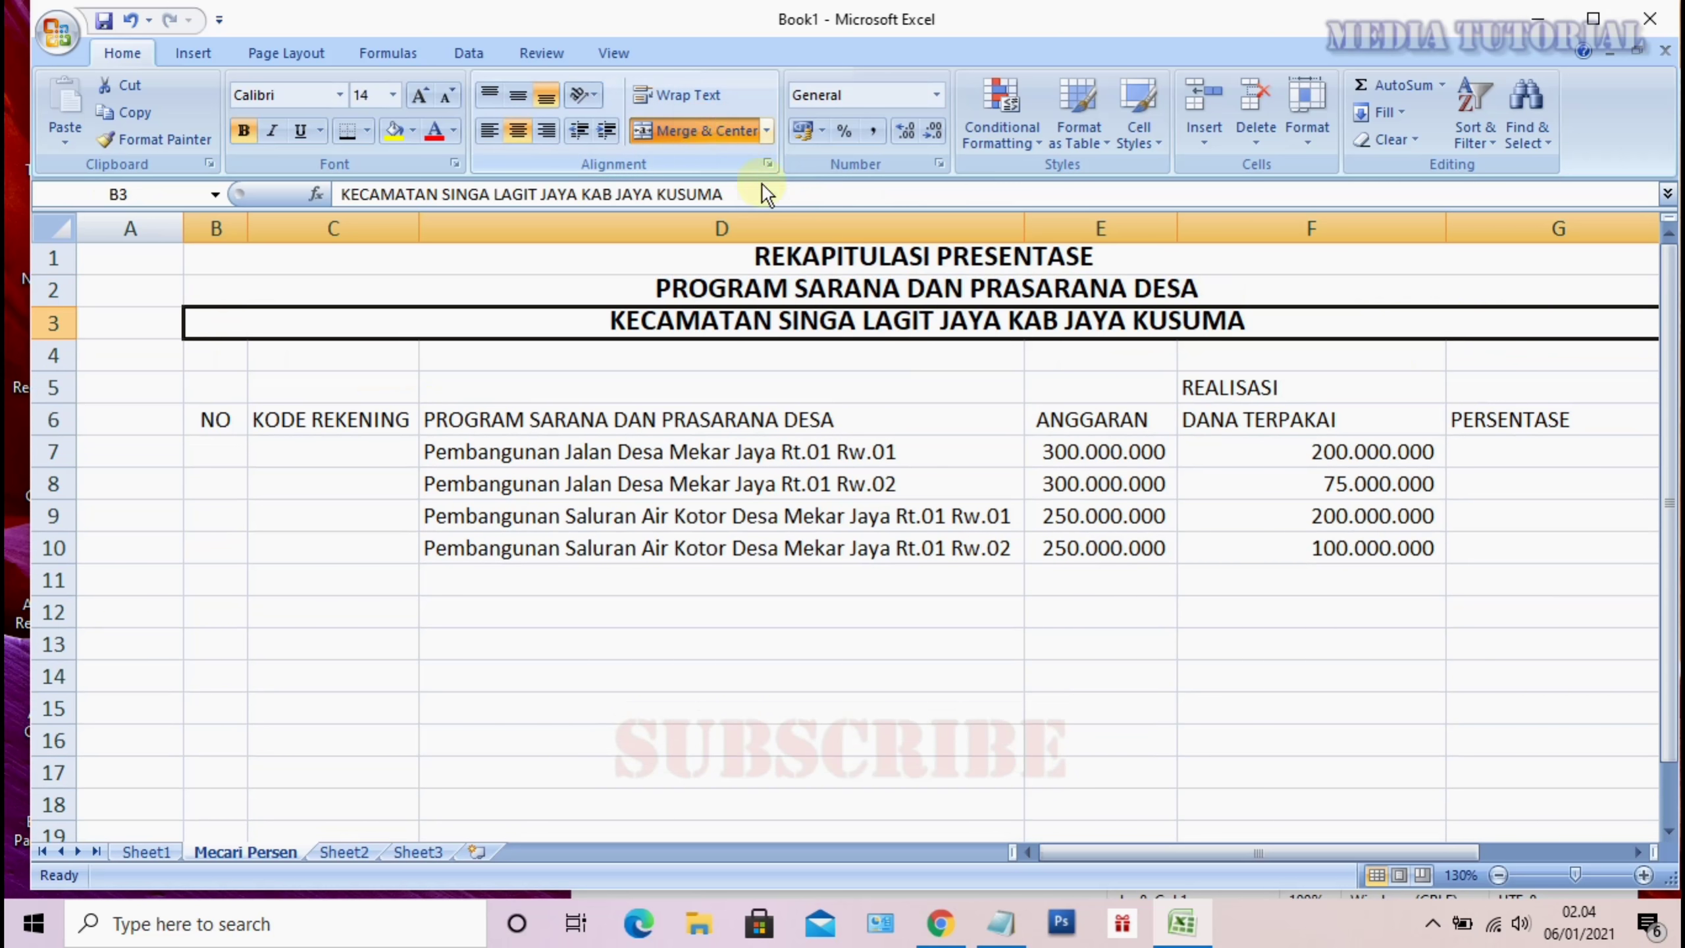
left_click(1235, 740)
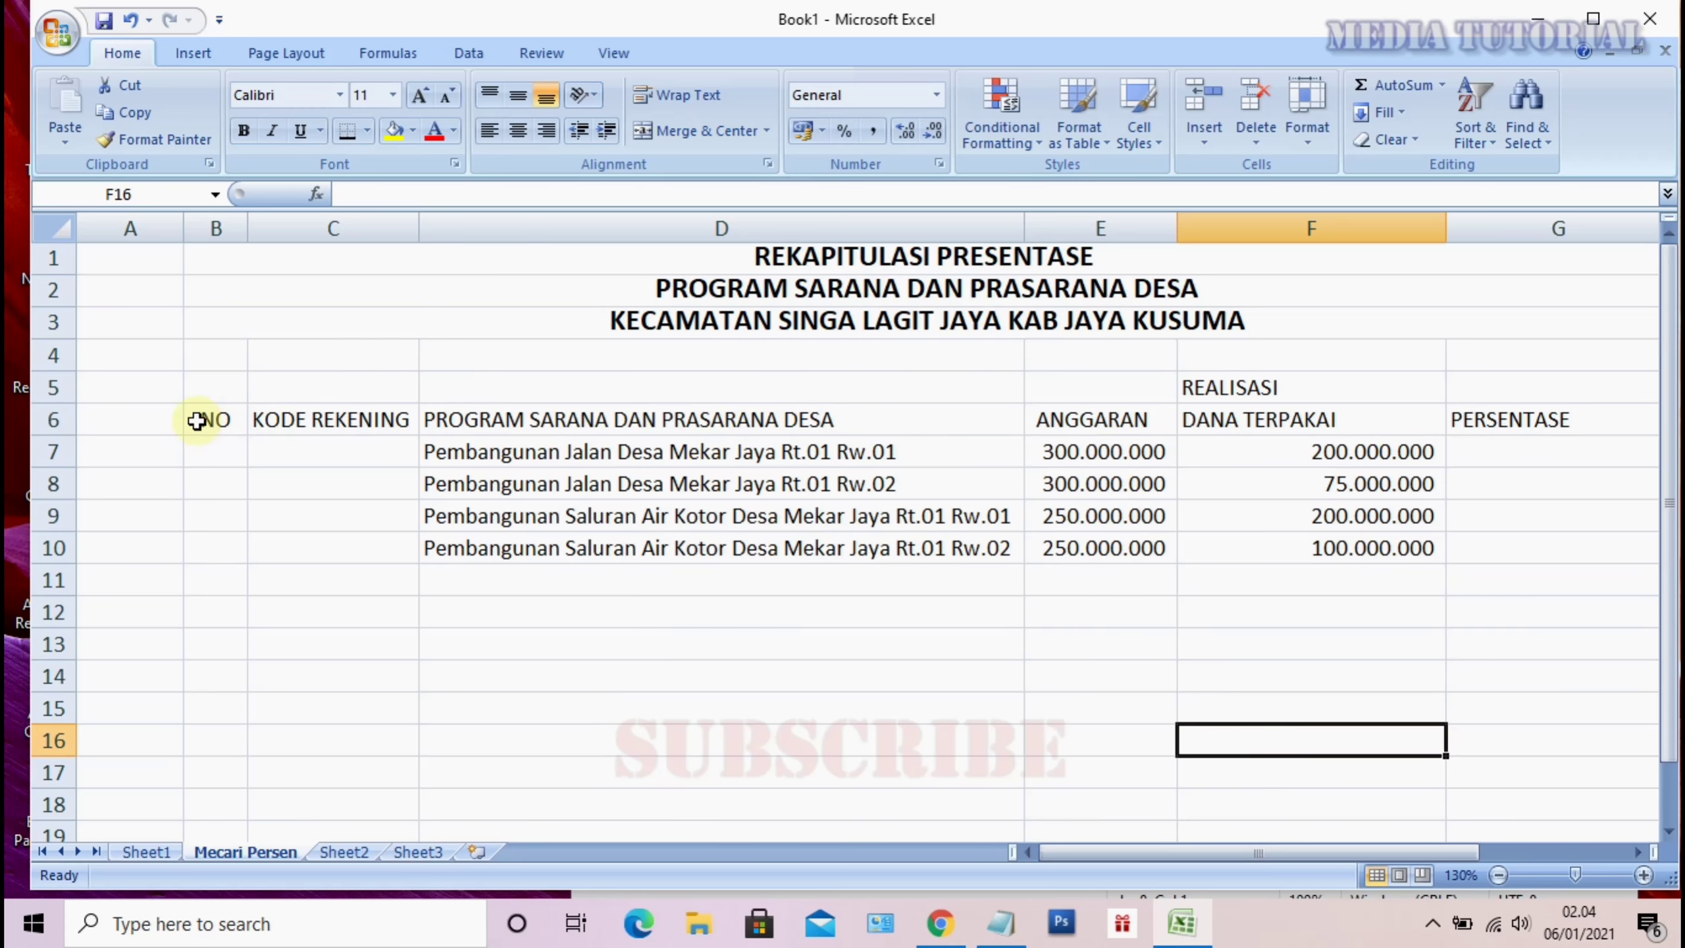
Make the row 6 column headers bold and centred
left_click(57, 416)
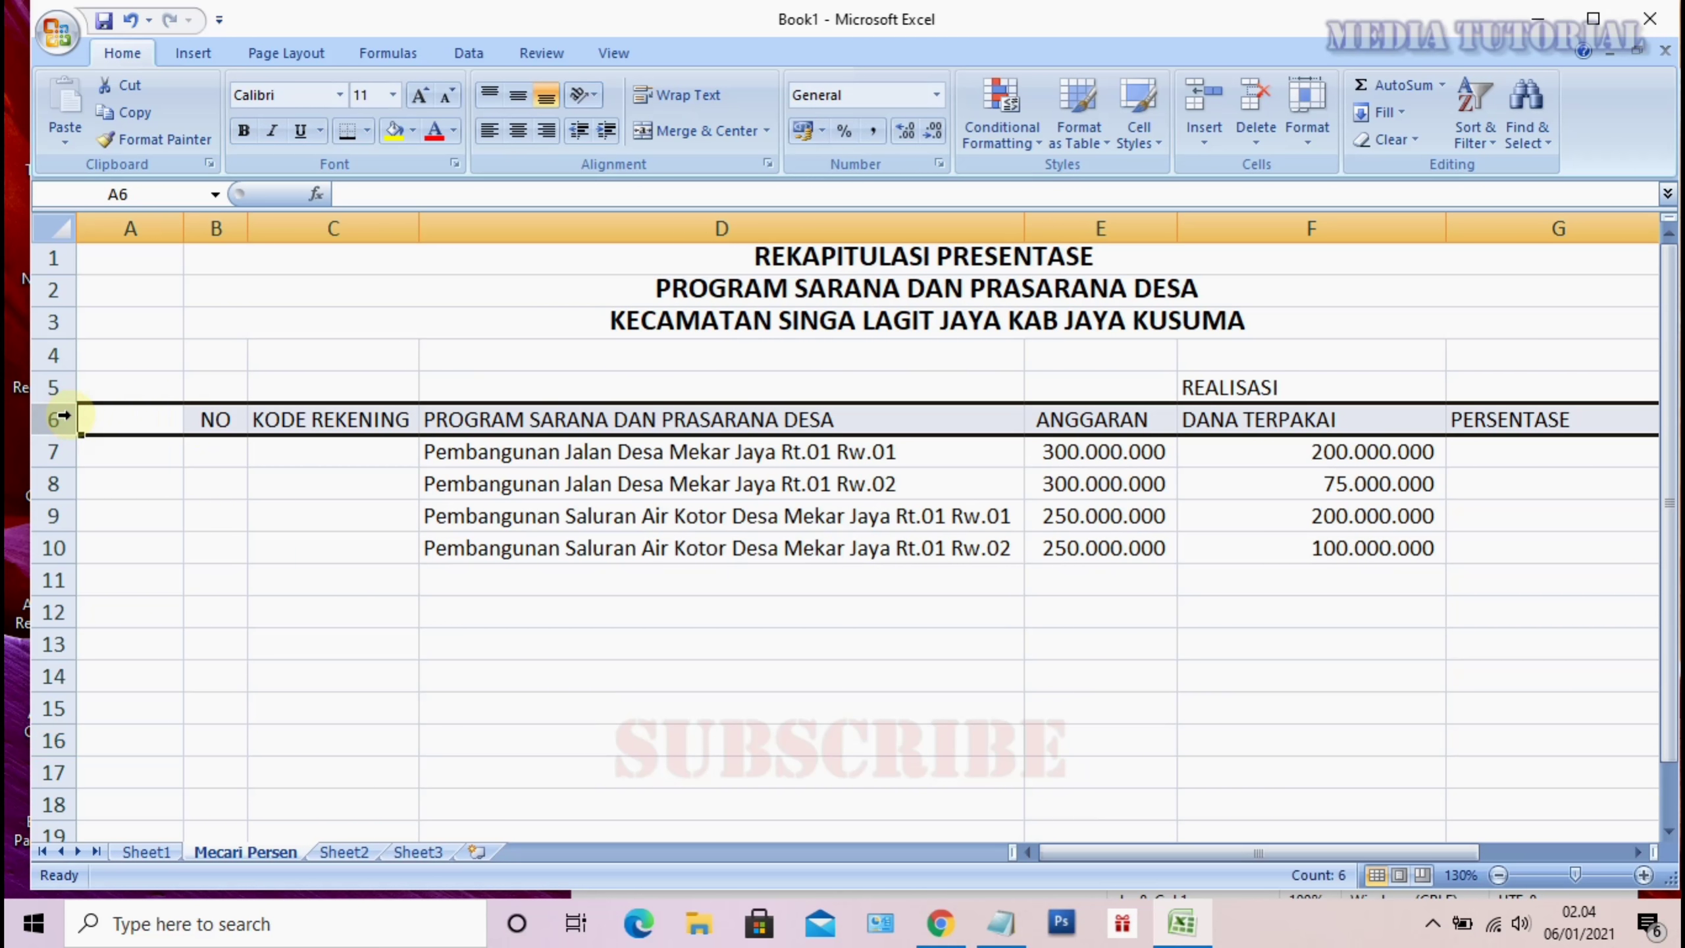
key("ctrl+b")
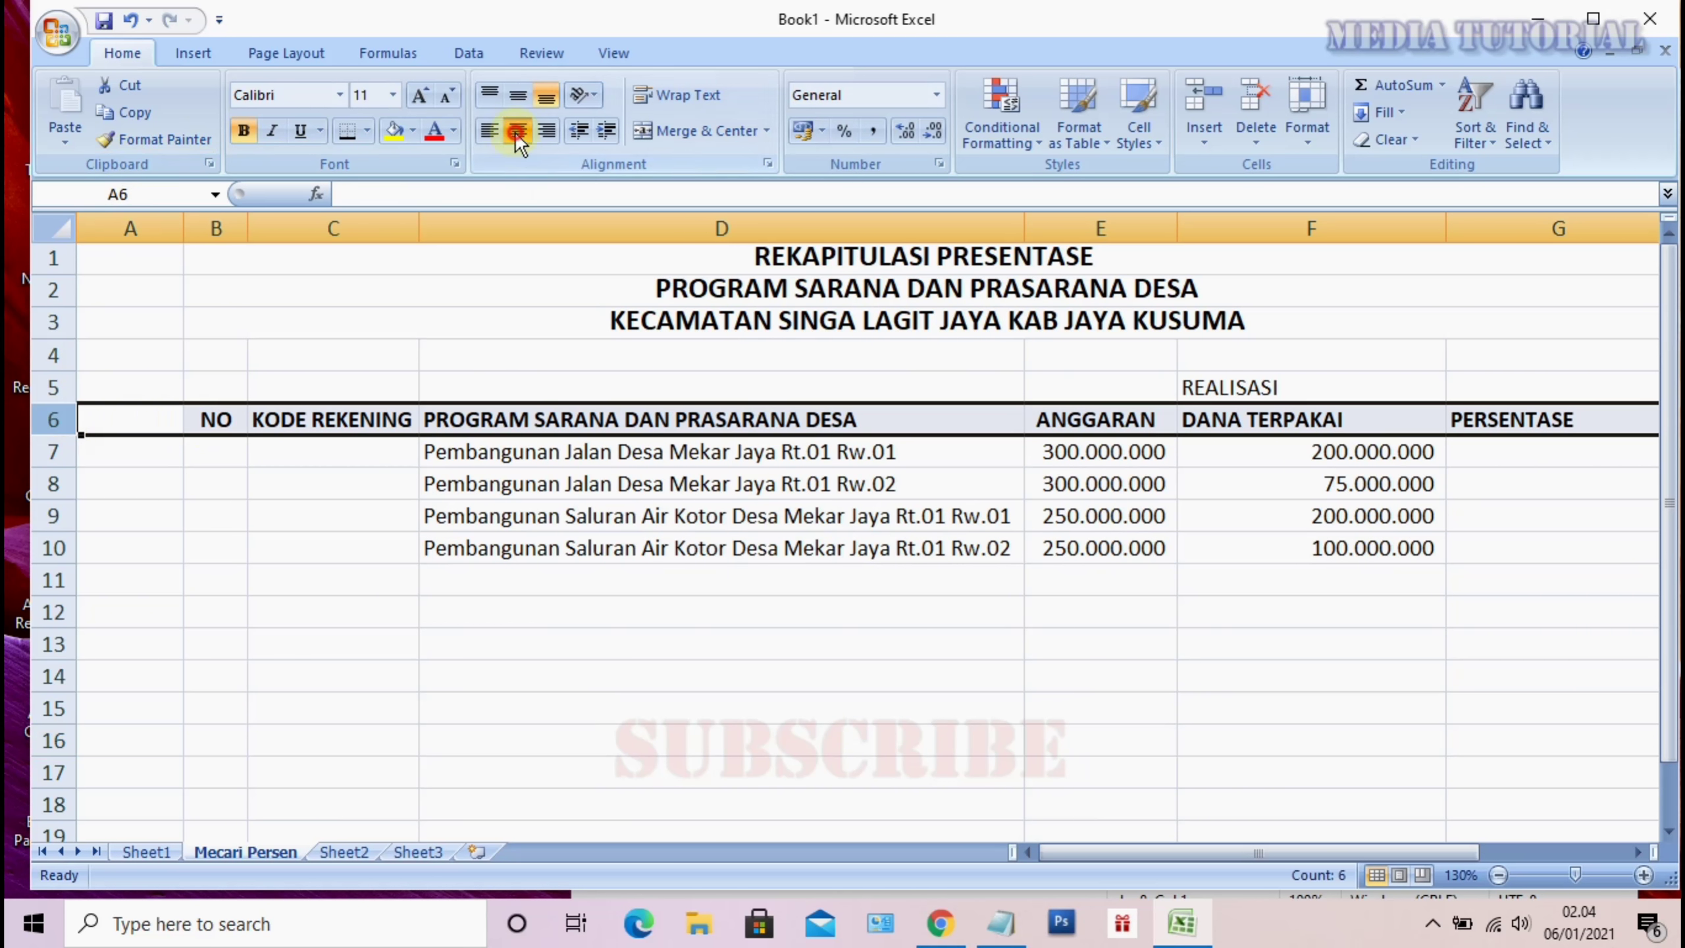
left_click(518, 130)
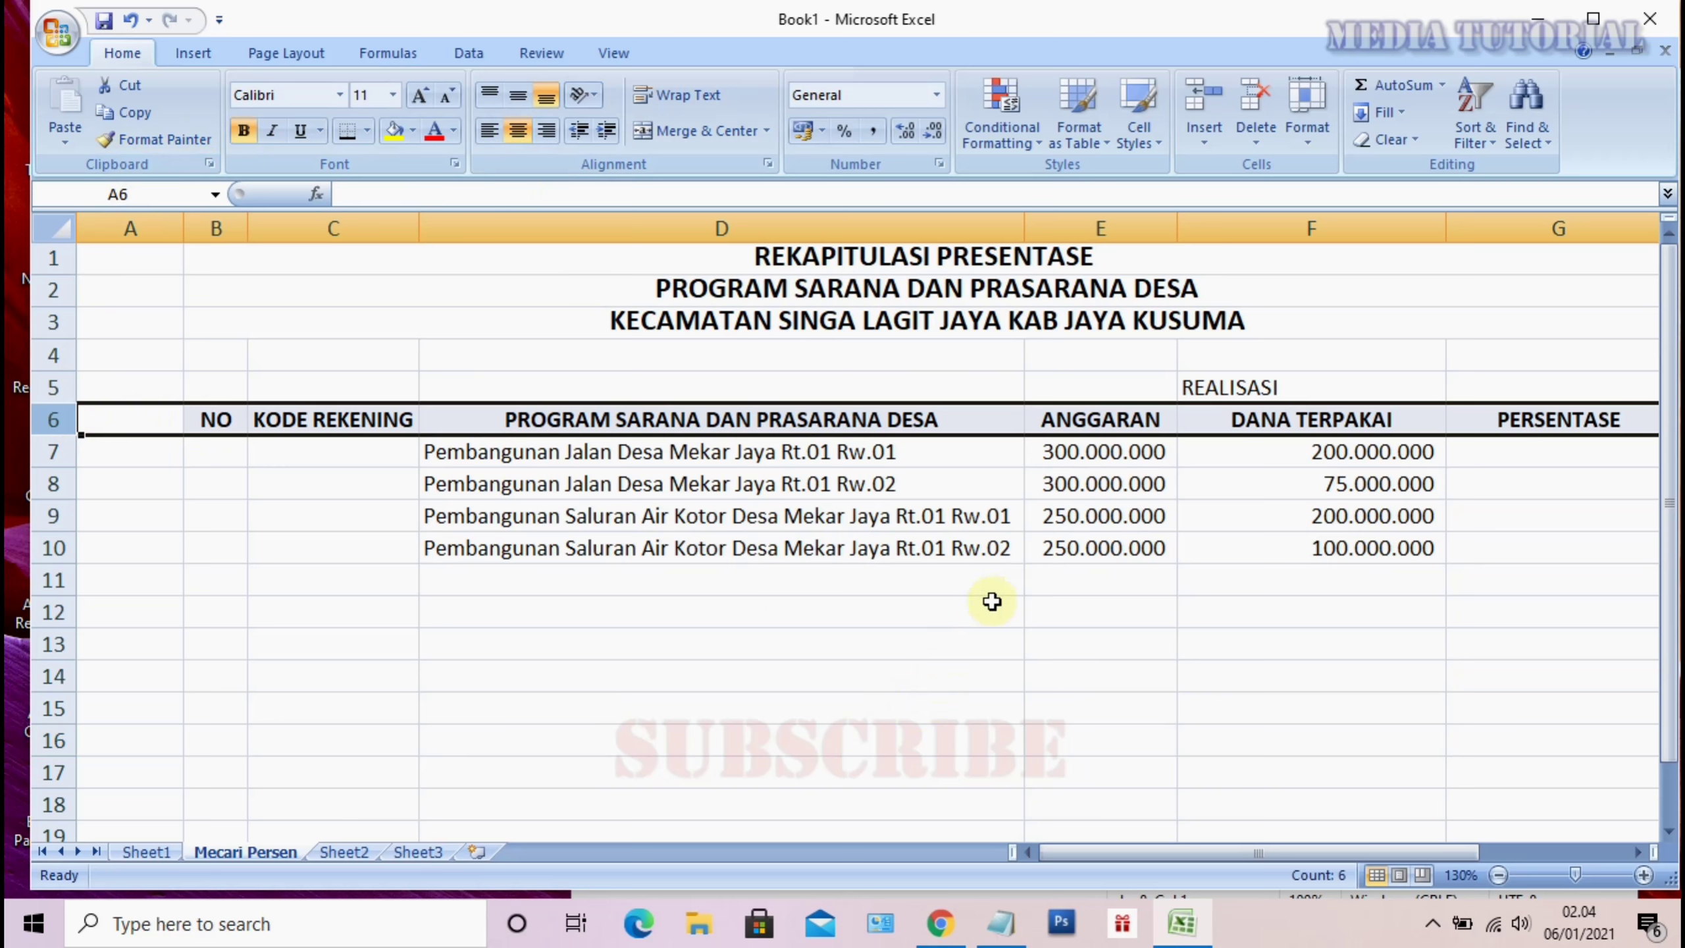
Apply All Borders to the whole table from the header row down
mouse_move(205, 419)
left_mouse_down()
mouse_move(1379, 490)
mouse_move(1465, 555)
left_mouse_up()
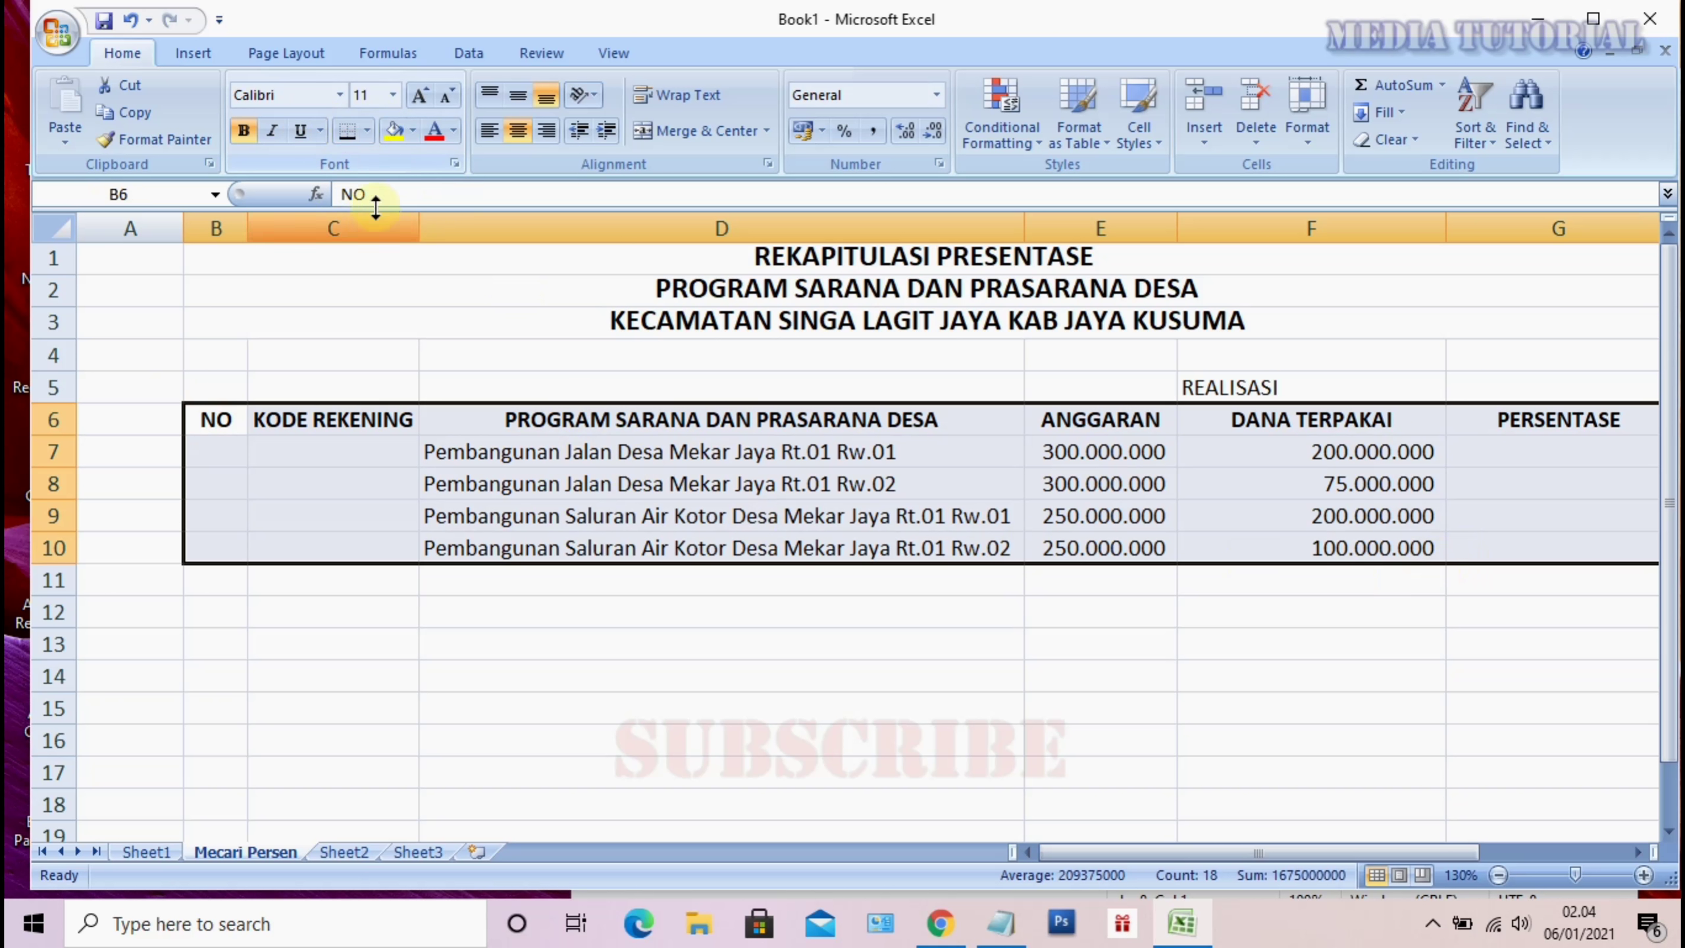
left_click(366, 131)
left_click(369, 139)
left_click(368, 137)
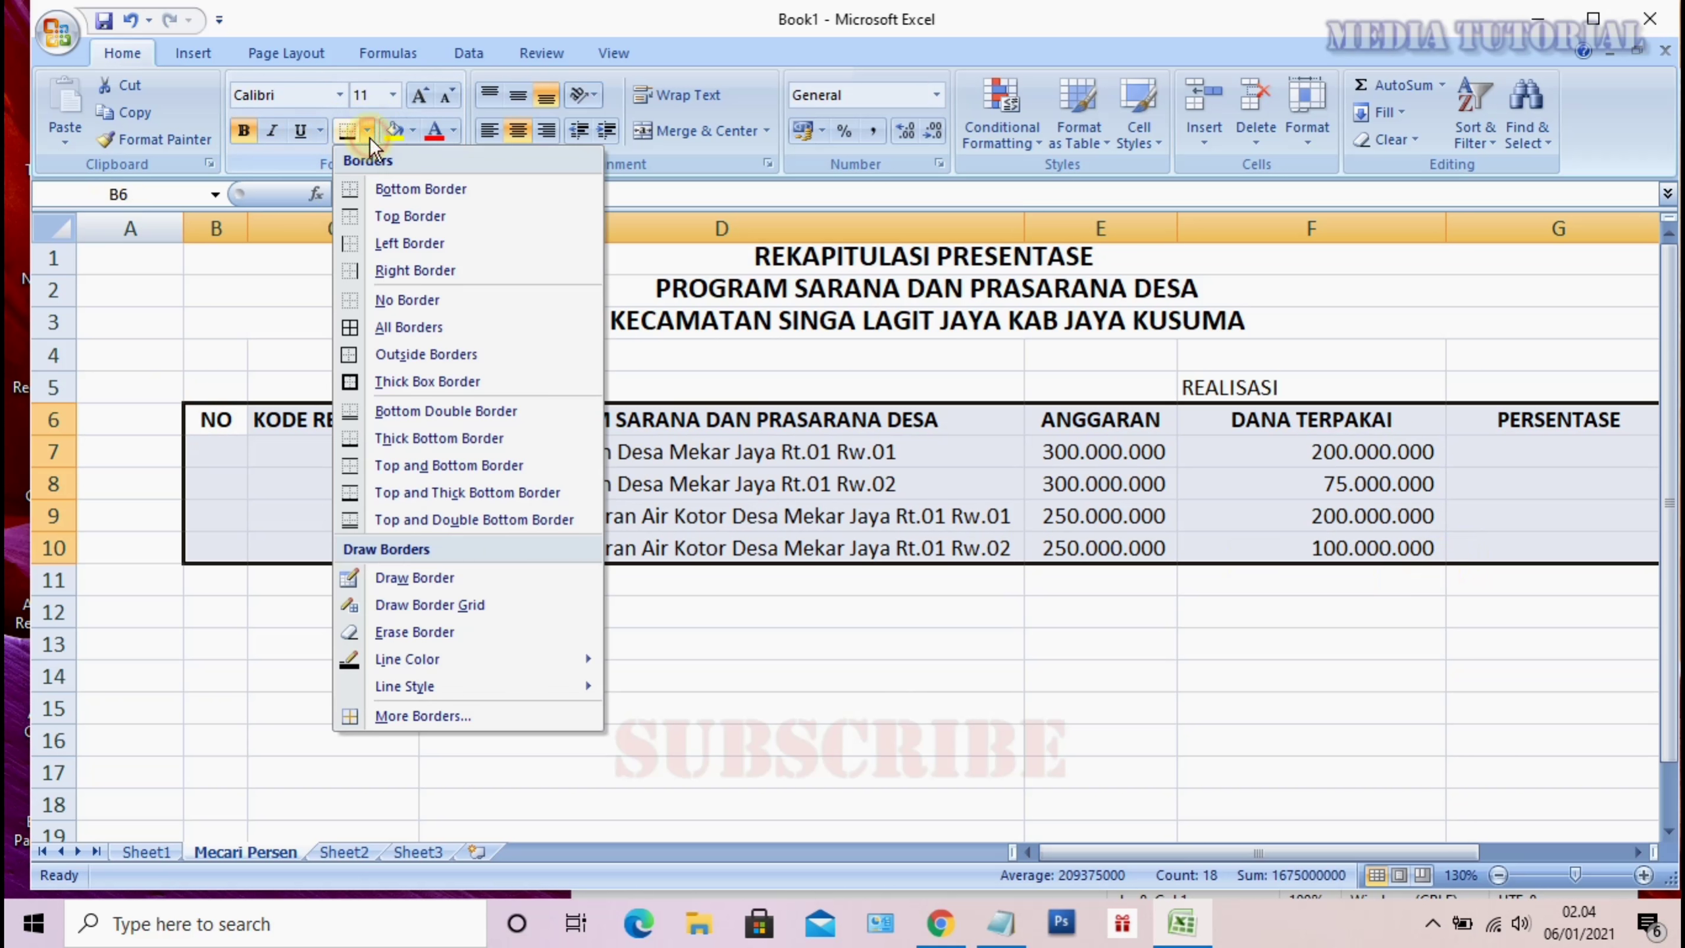
left_click(403, 328)
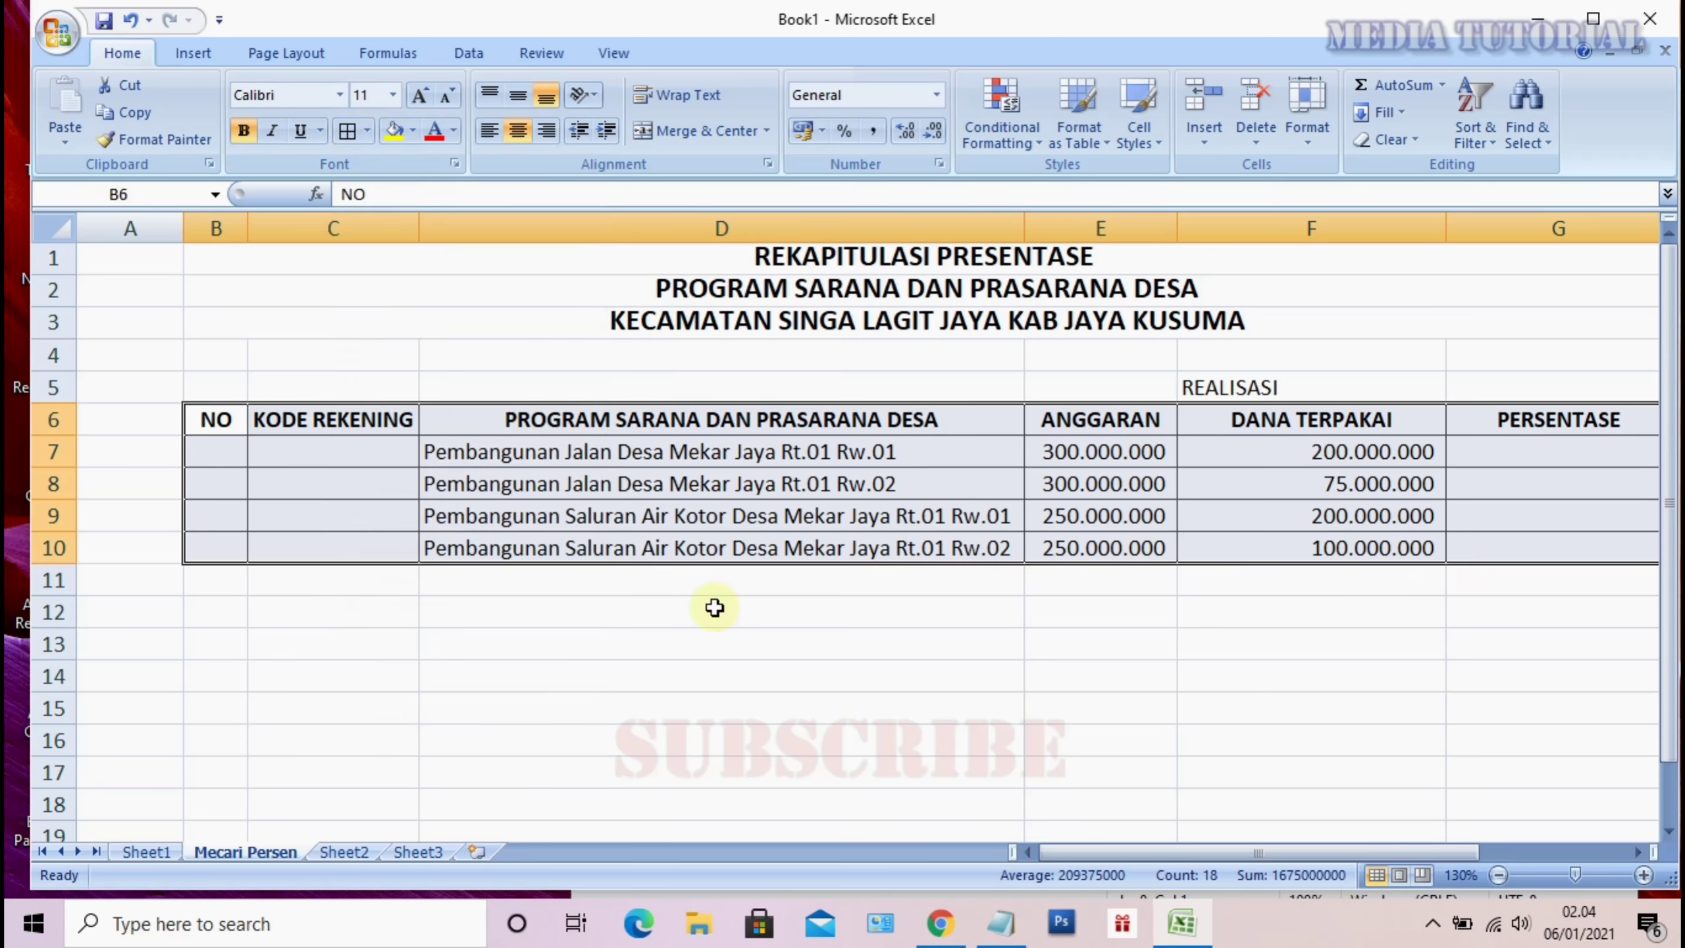
left_click(784, 670)
Merge and centre REALISASI over the DANA TERPAKAI and PERSENTASE columns (F5:G5)
left_click_drag(1297, 386, 1486, 388)
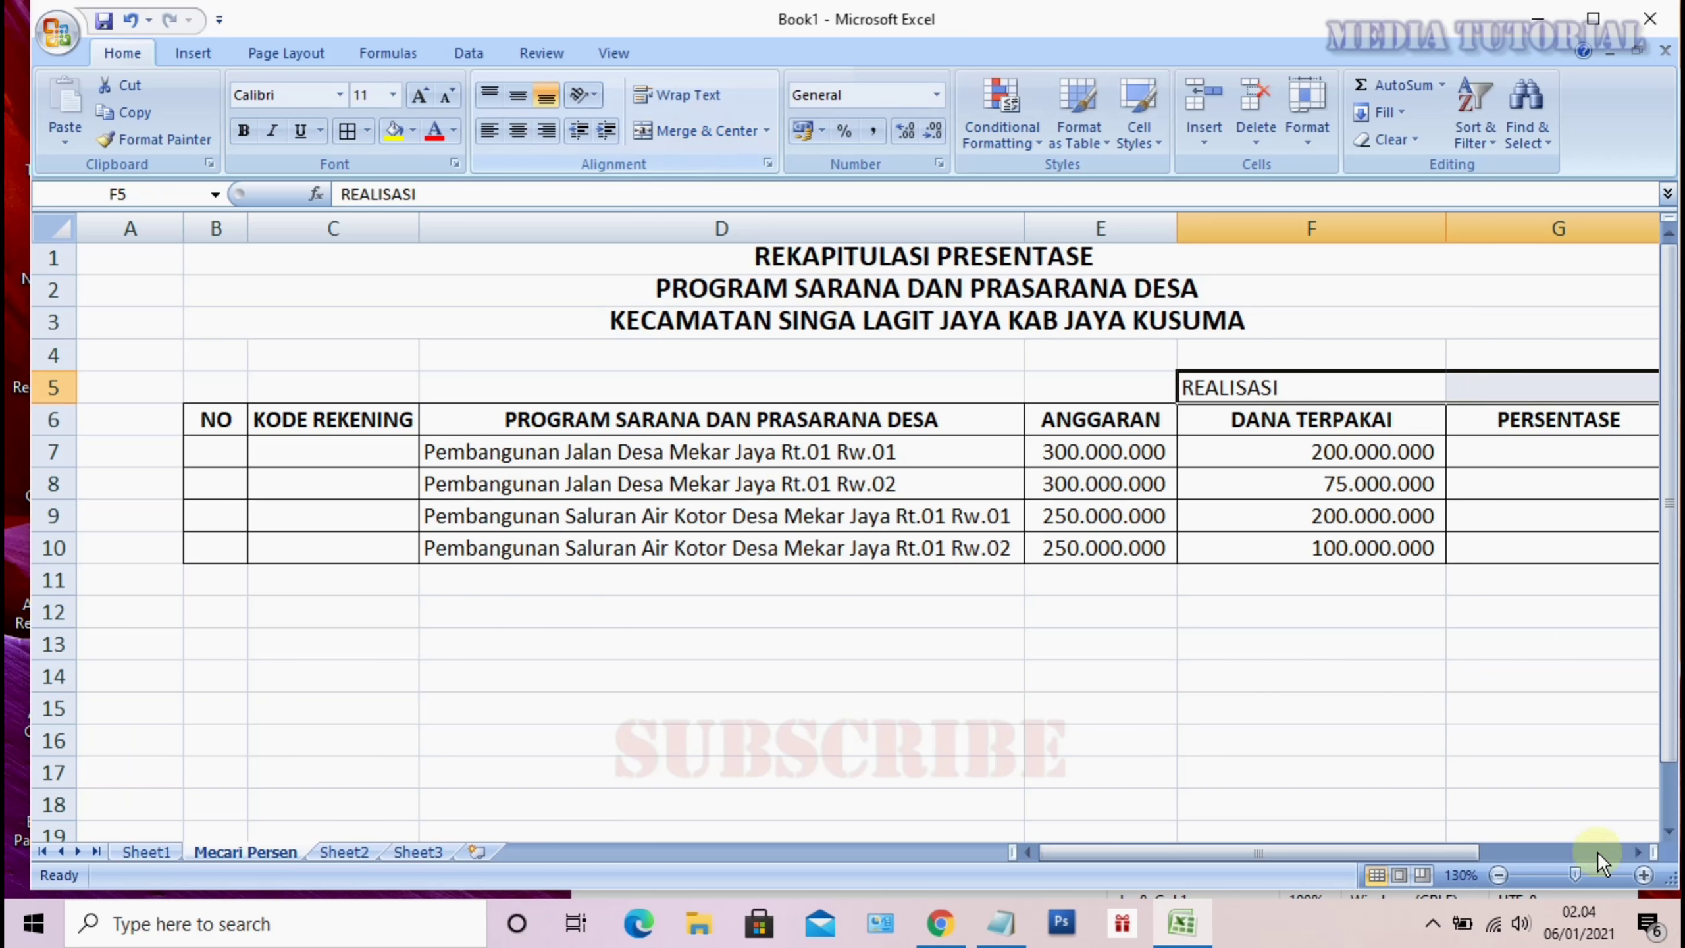
left_click(1637, 851)
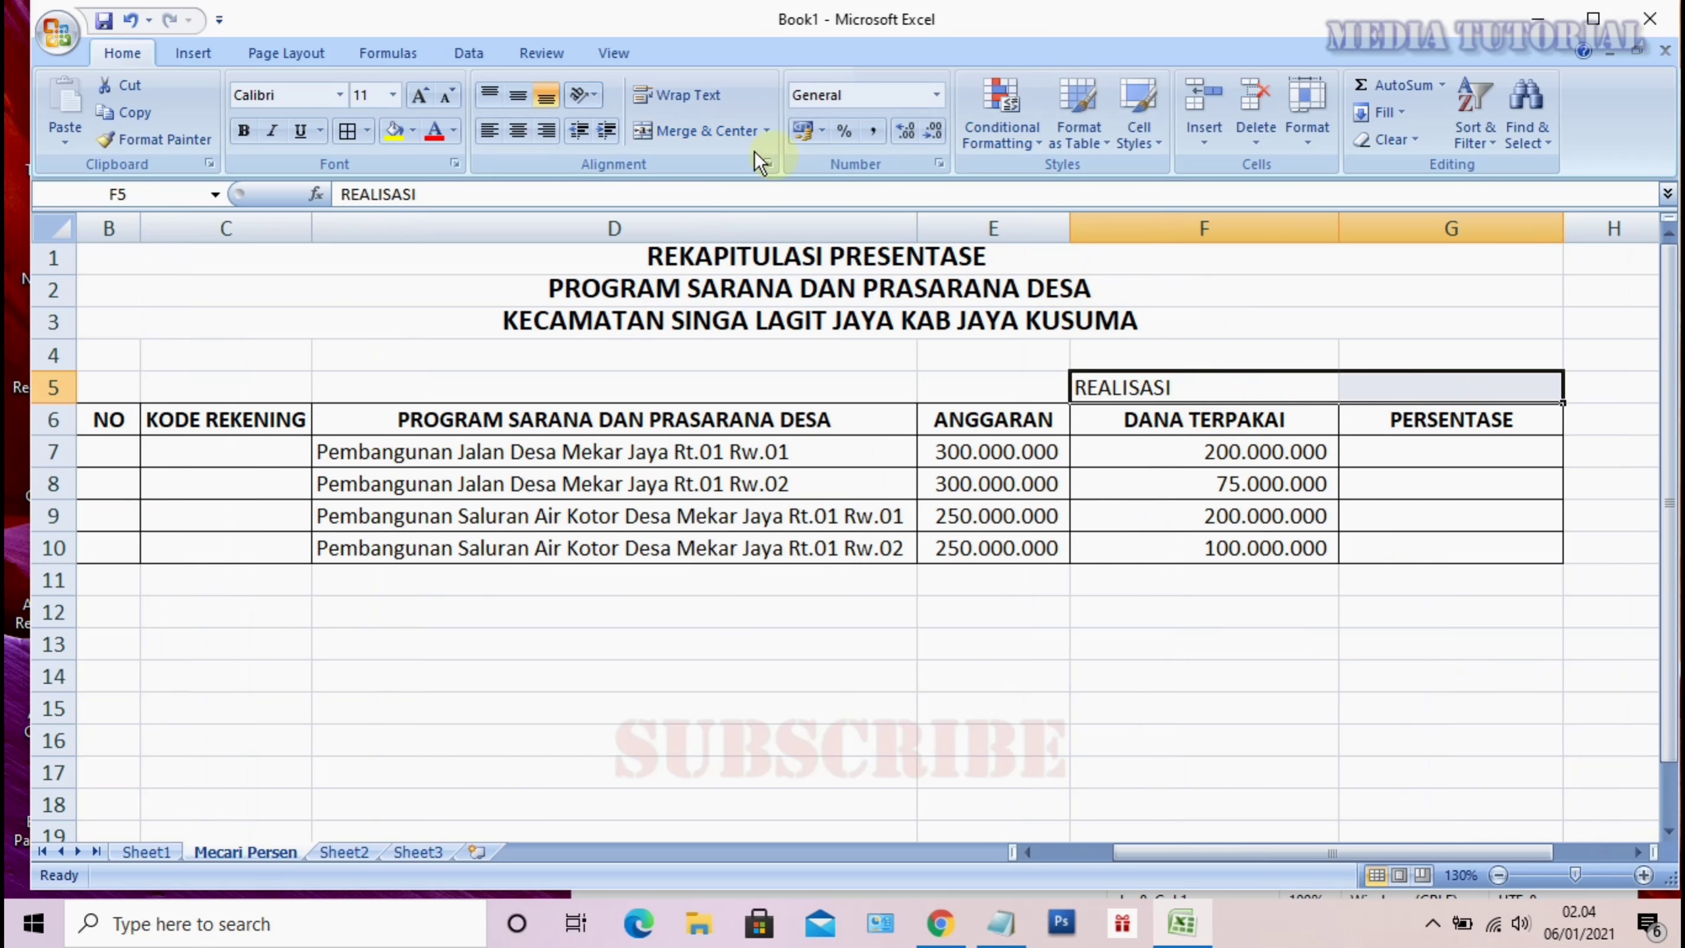
left_click(689, 130)
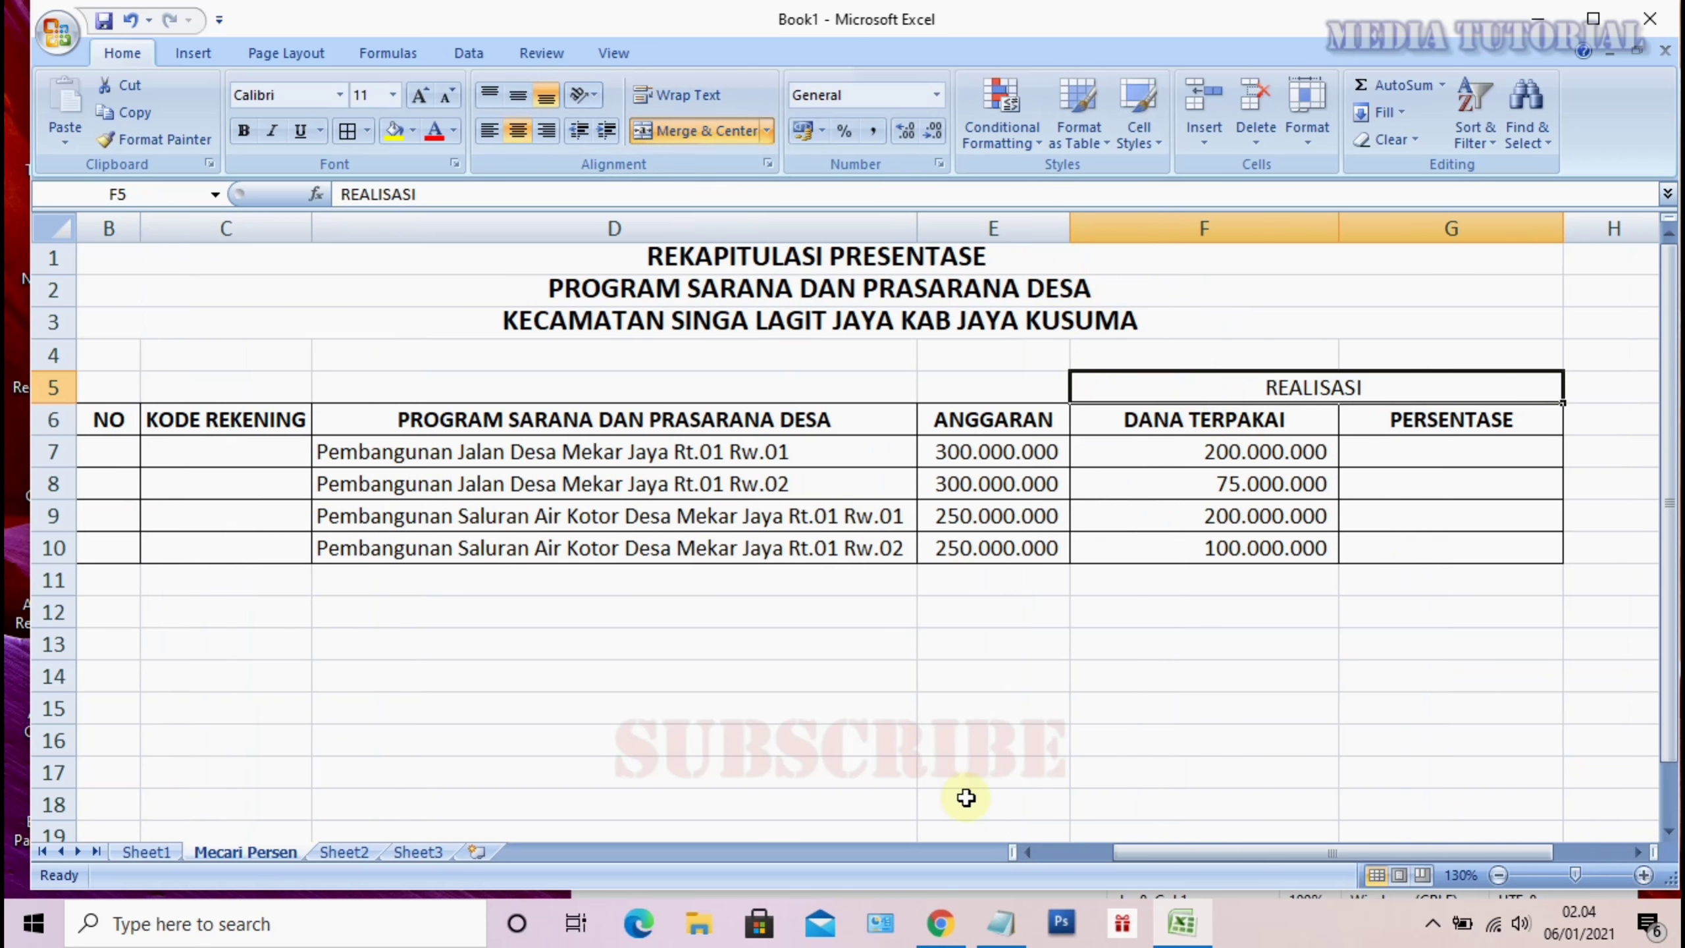
left_click(993, 761)
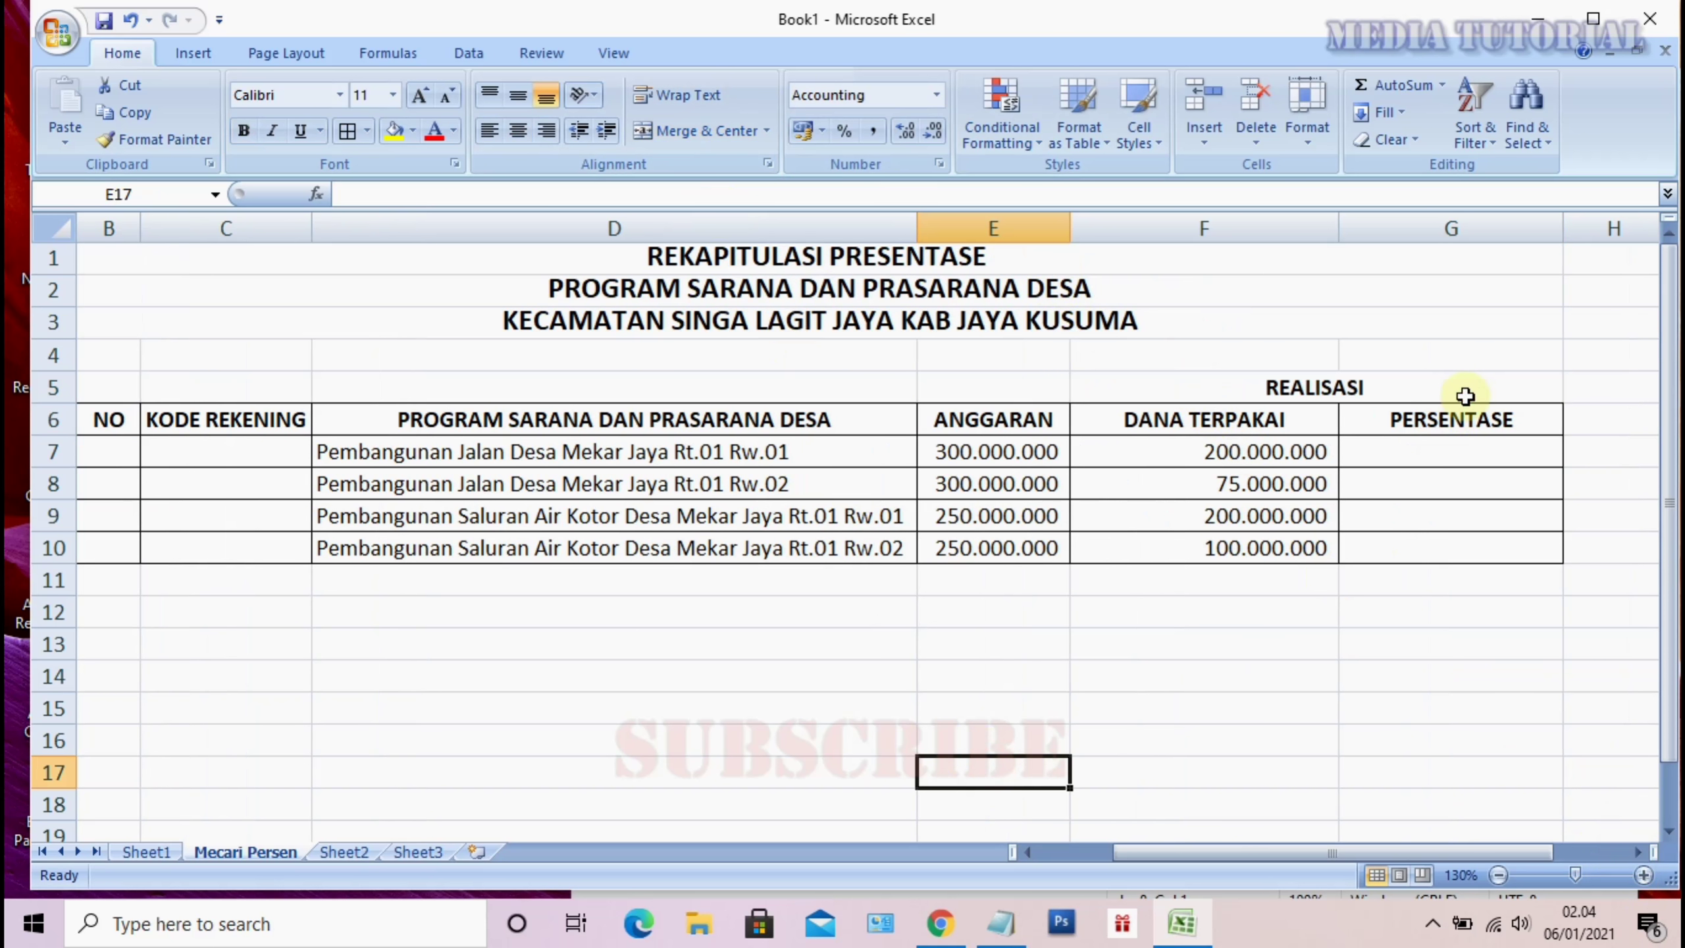
Merge the ANGGARAN and program headers across rows 5–6 with middle alignment
left_click_drag(1464, 396, 274, 425)
left_click(263, 452)
left_click_drag(152, 392, 124, 386)
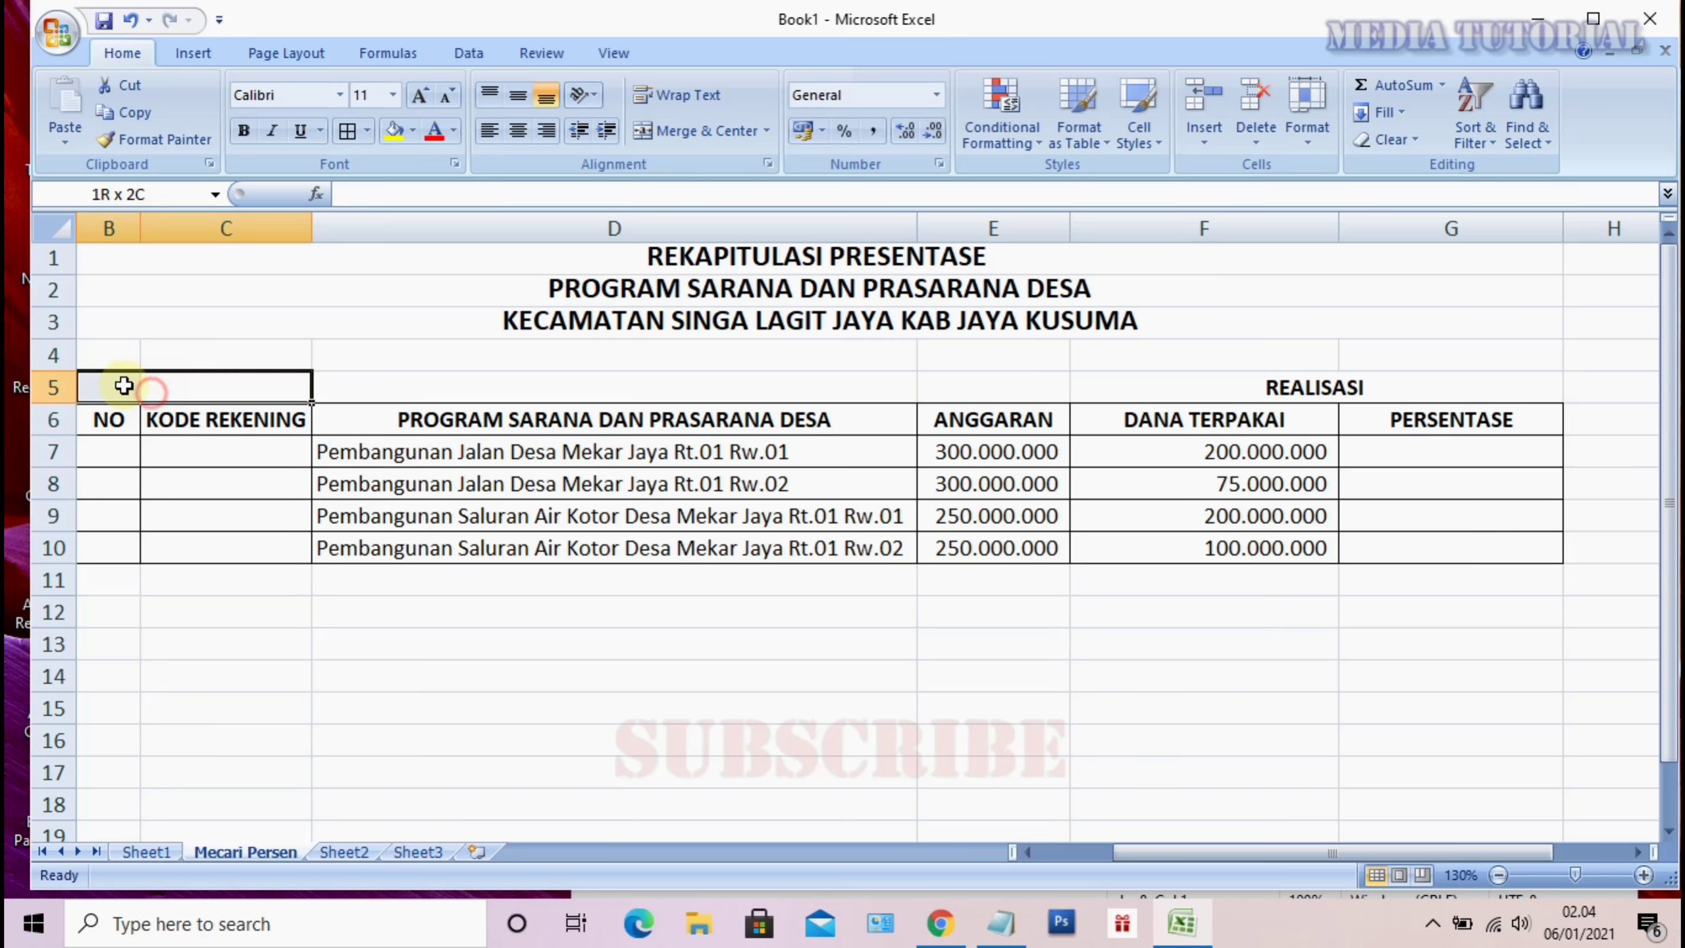
left_click(444, 697)
left_click_drag(1015, 420, 1002, 392)
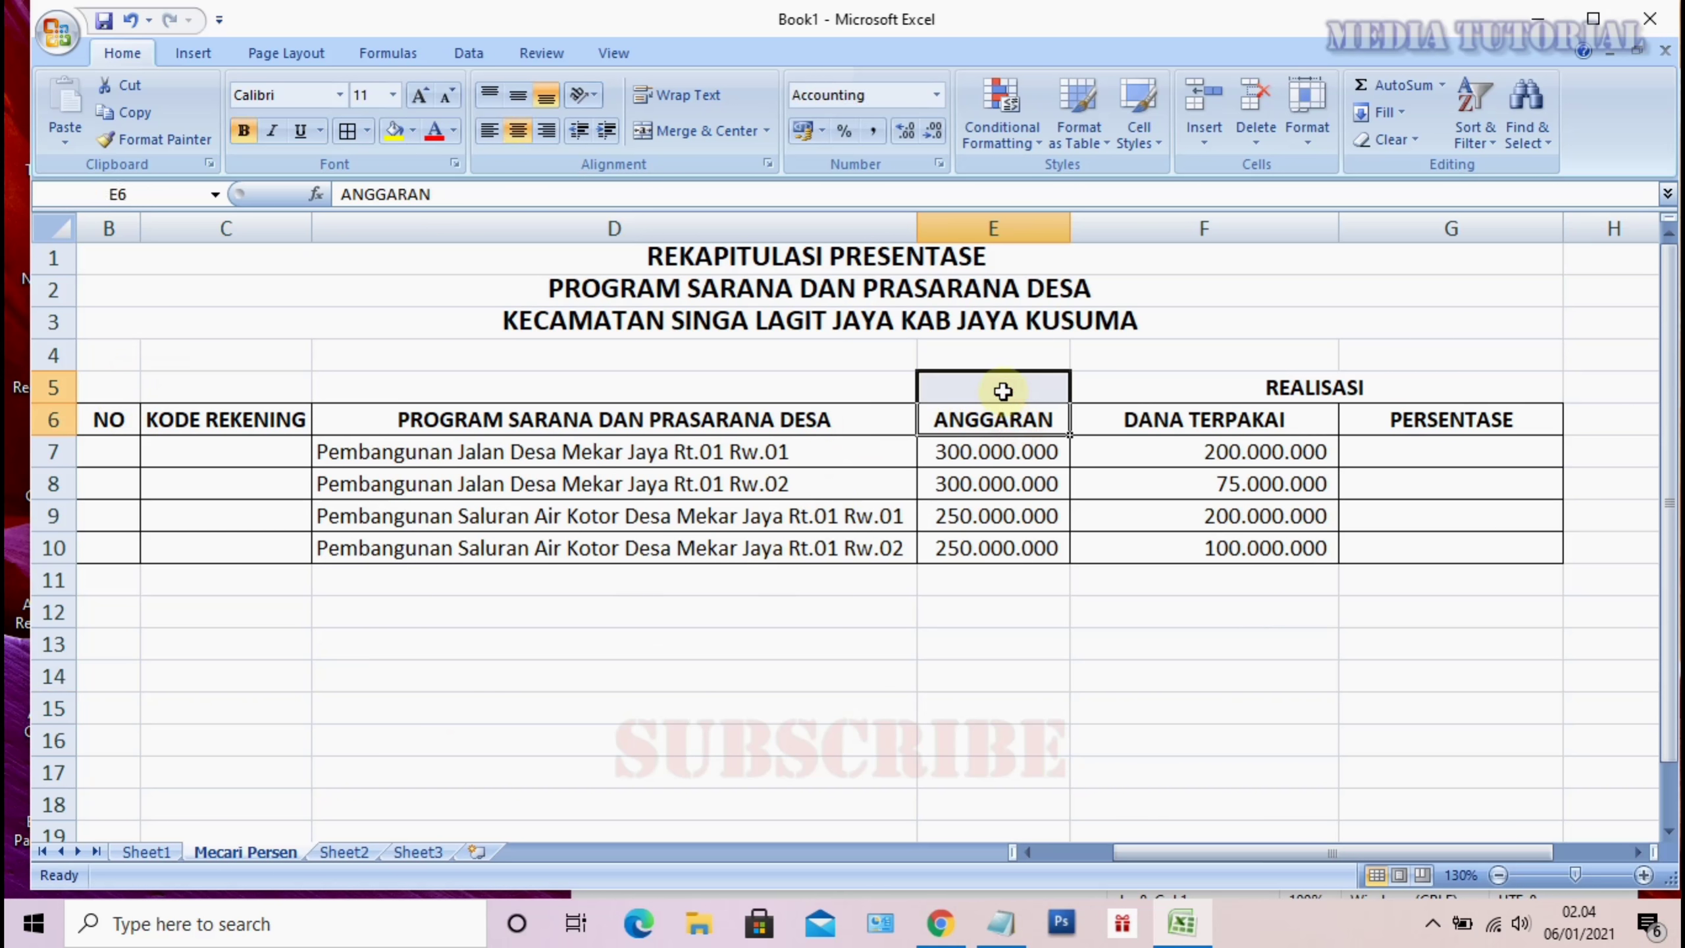
left_click(694, 126)
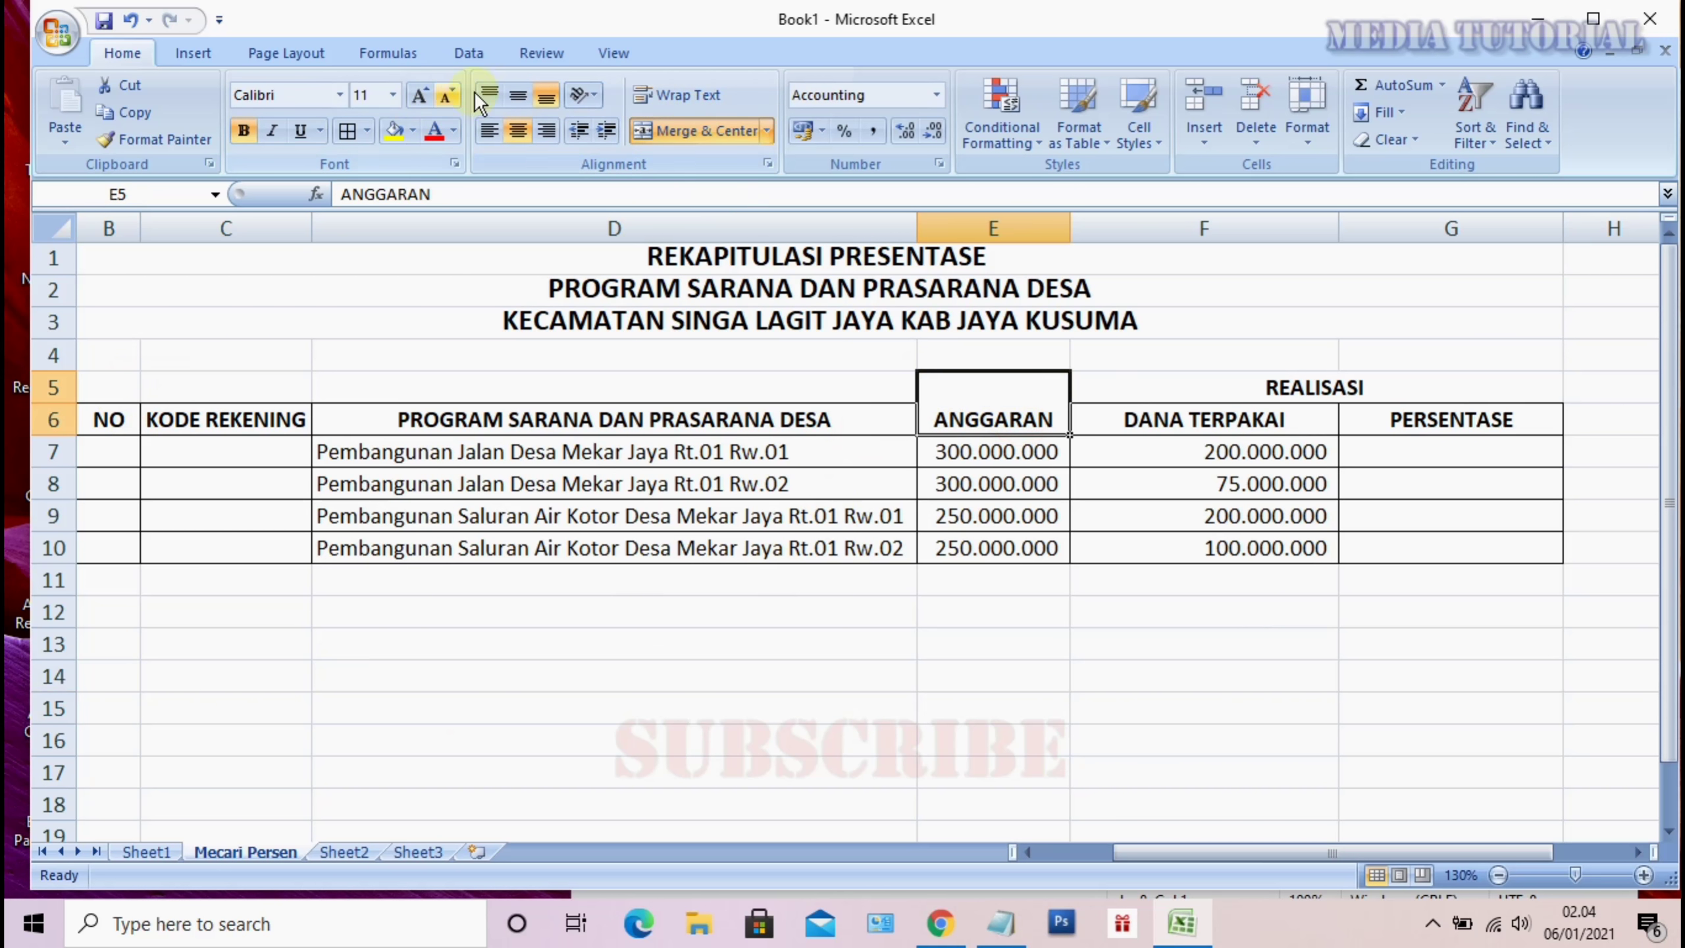
left_click(516, 93)
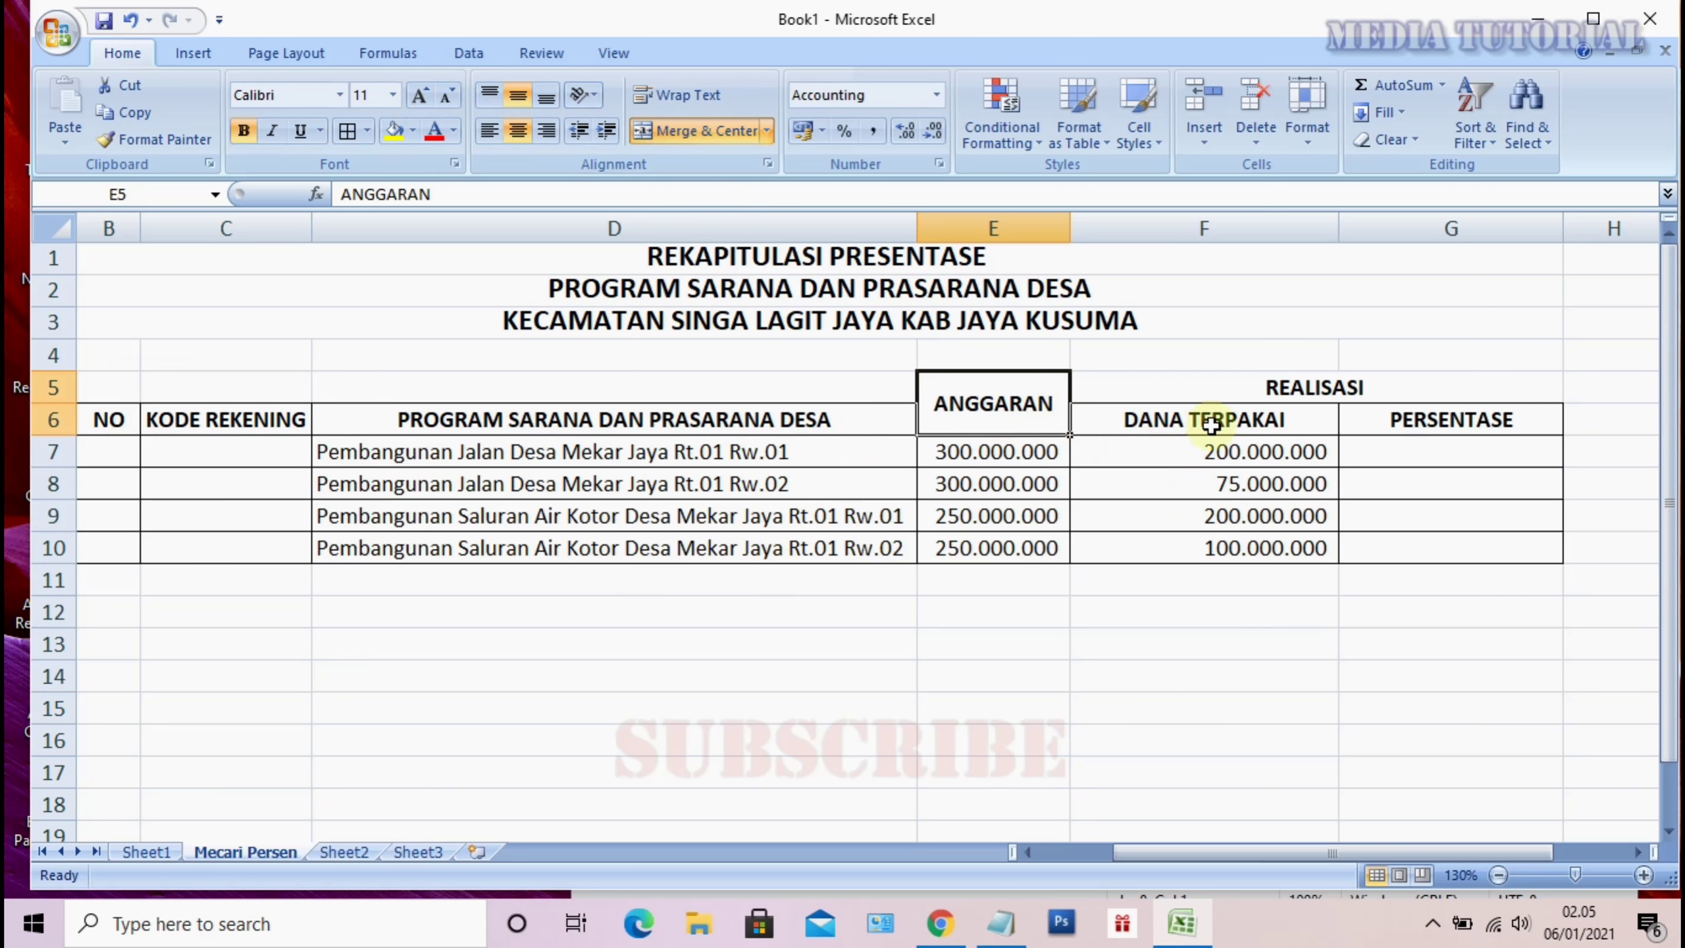
left_click_drag(704, 416, 705, 387)
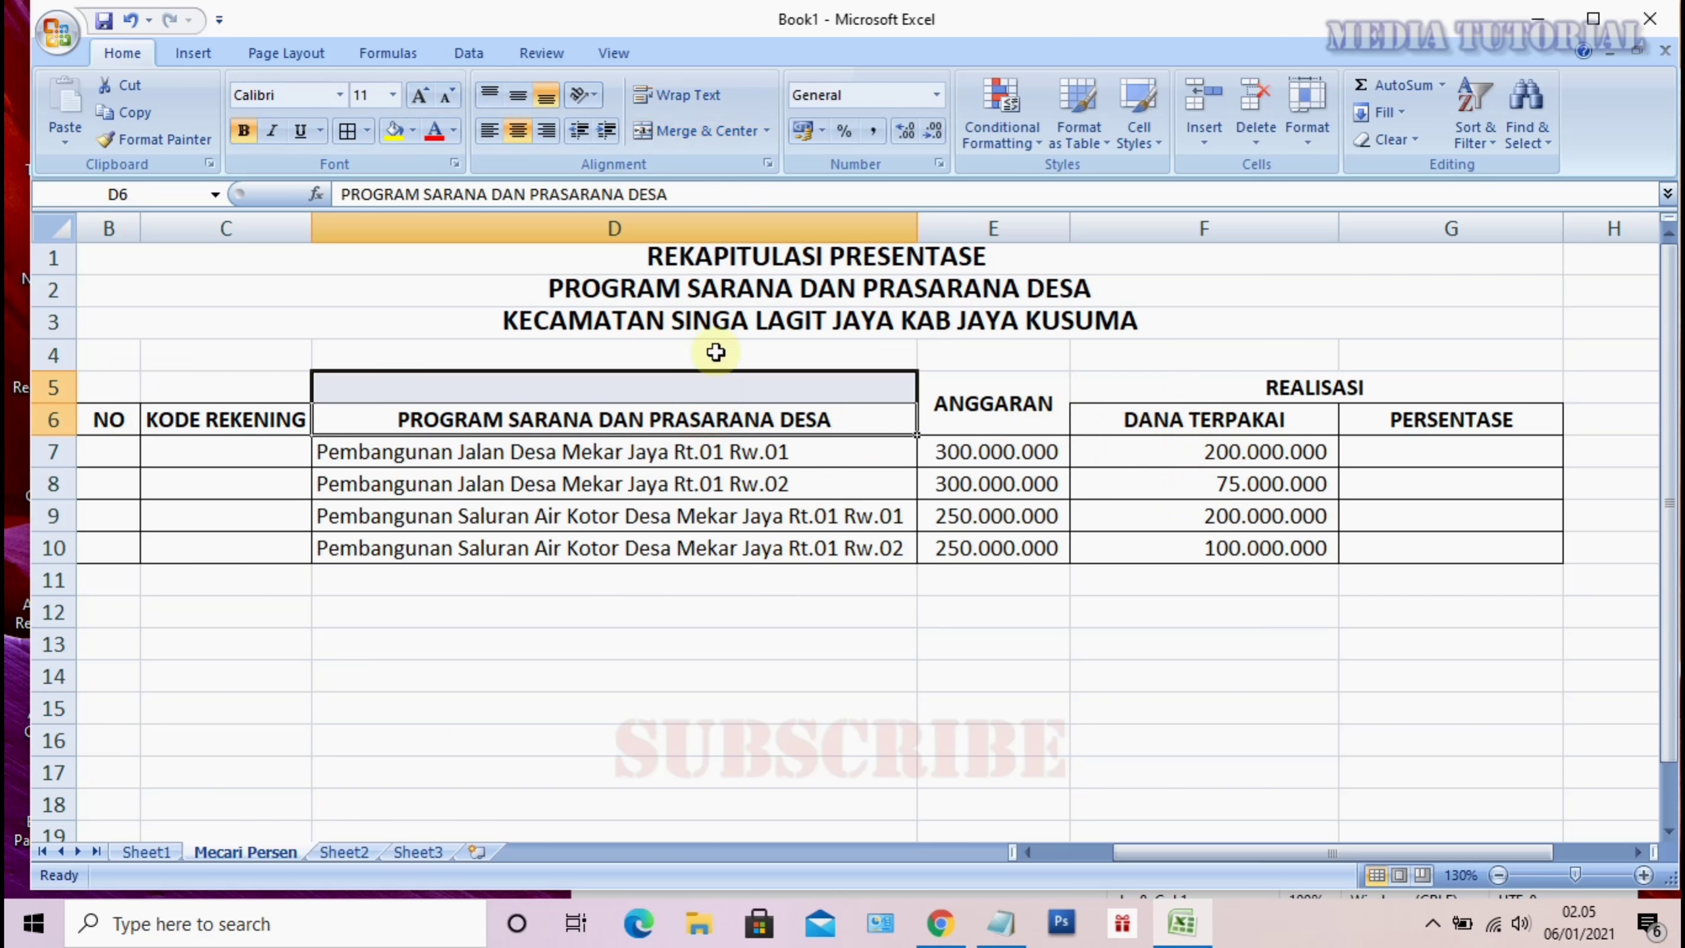
left_click(685, 129)
left_click(517, 96)
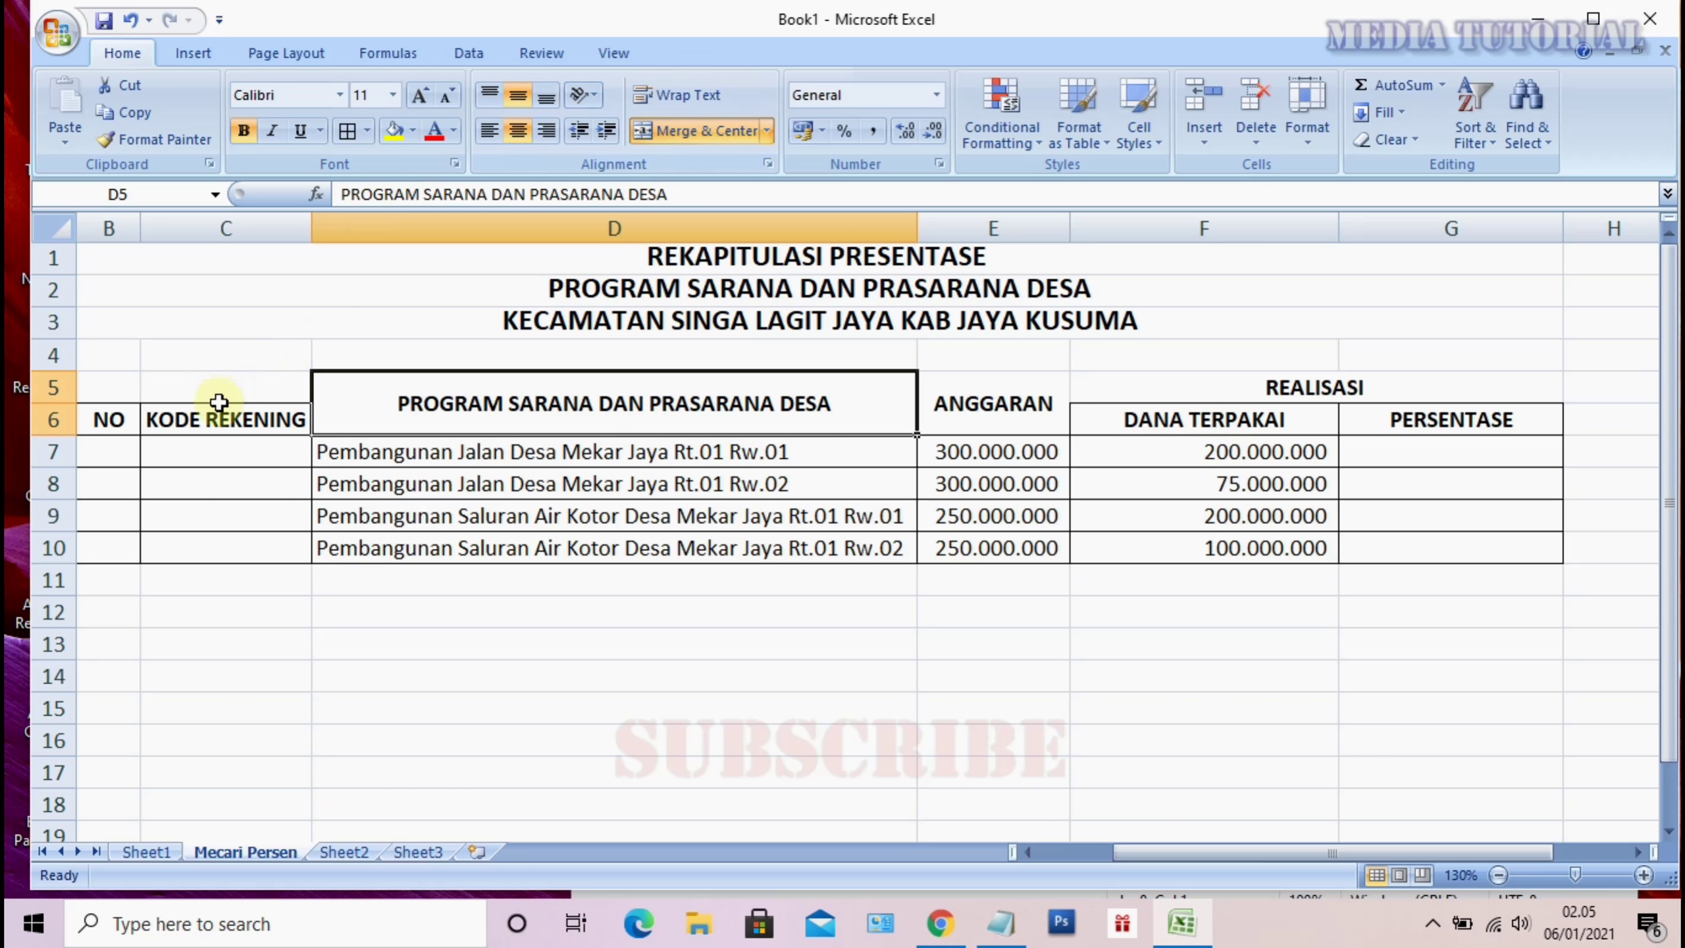
Open Format Cells for the KODE REKENING header rows and close it unchanged
mouse_move(220, 408)
left_mouse_down()
mouse_move(214, 387)
mouse_move(1163, 404)
mouse_move(1158, 378)
left_mouse_up()
right_click(1158, 380)
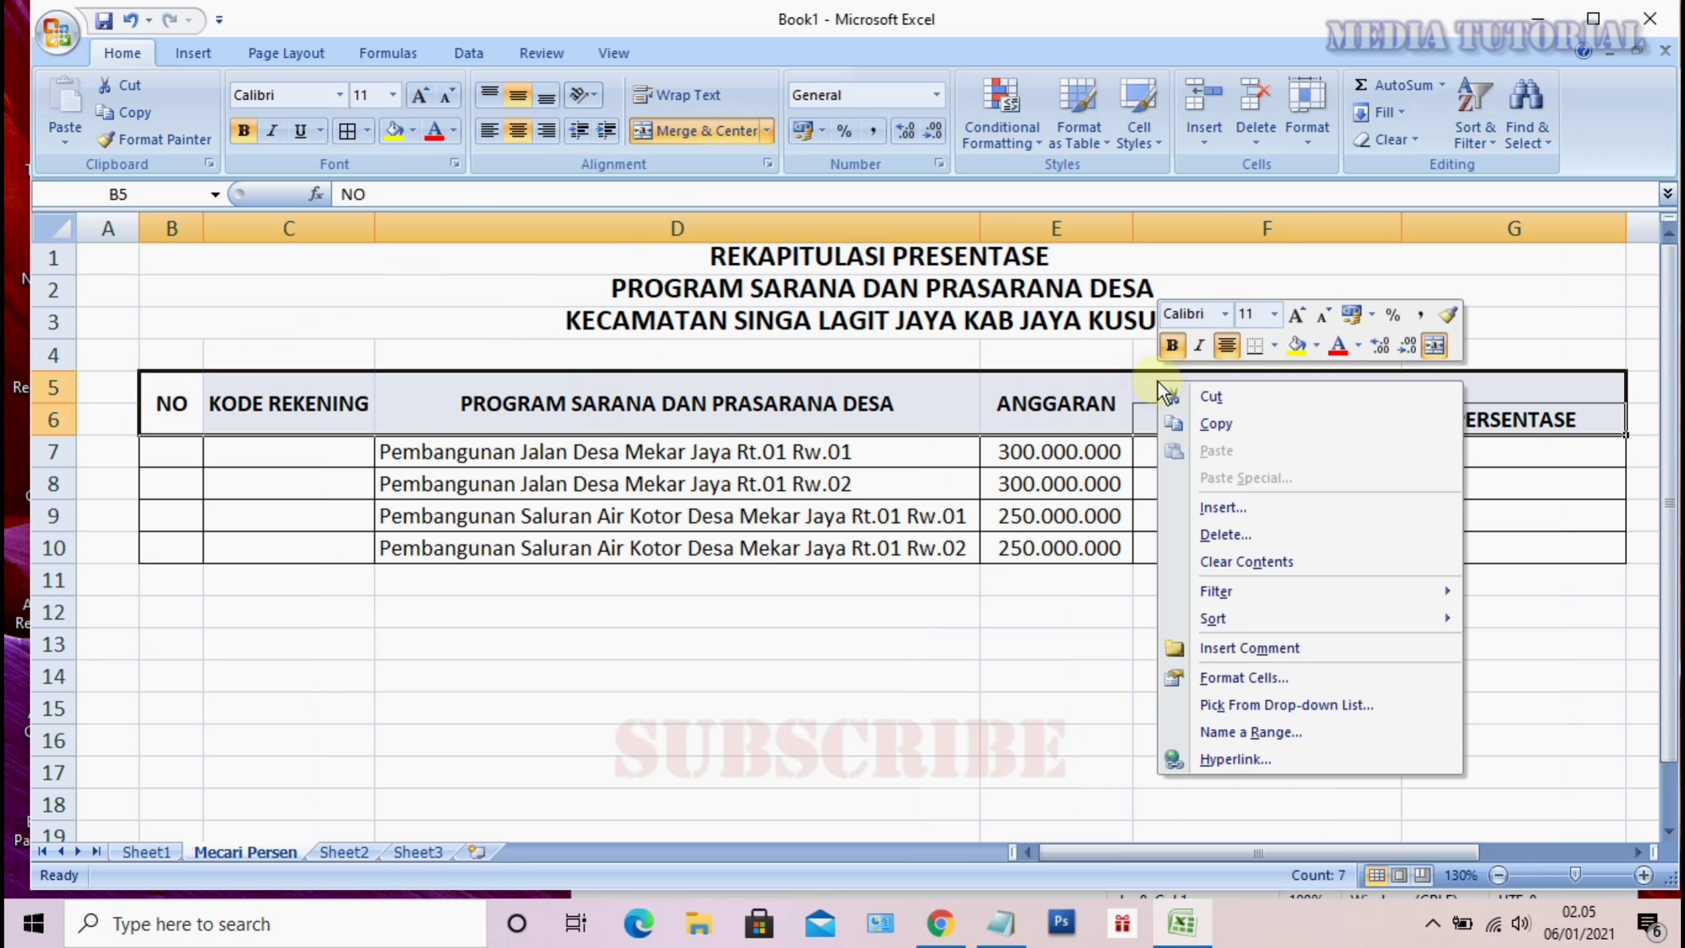
left_click(1243, 677)
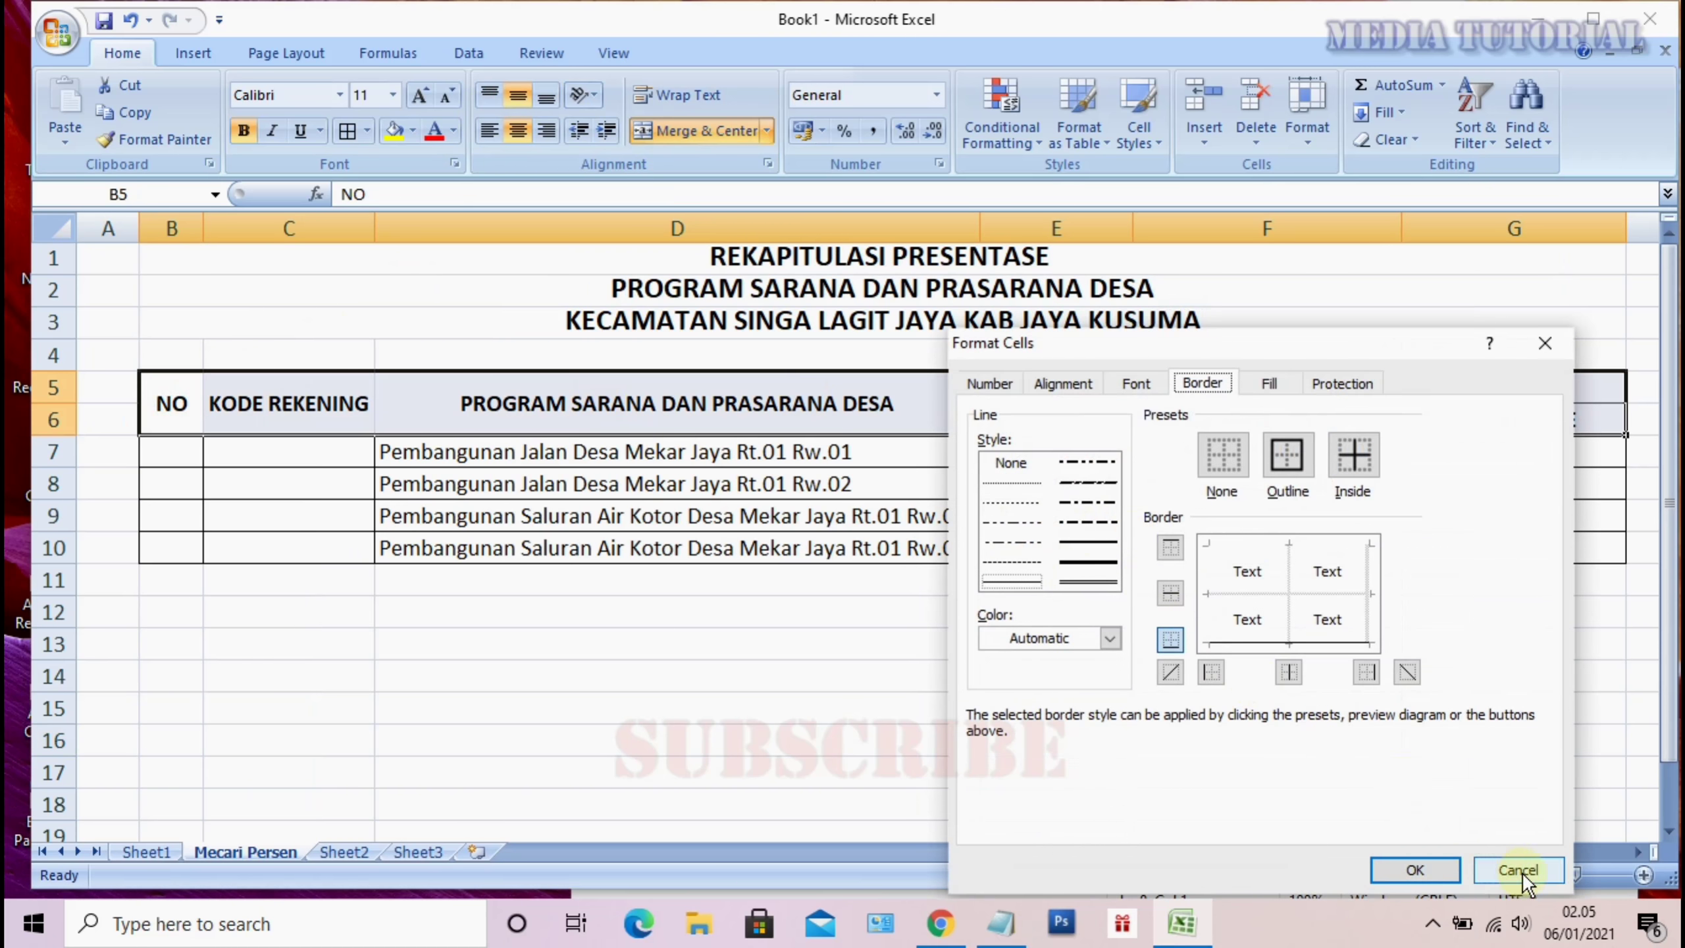
left_click(1519, 870)
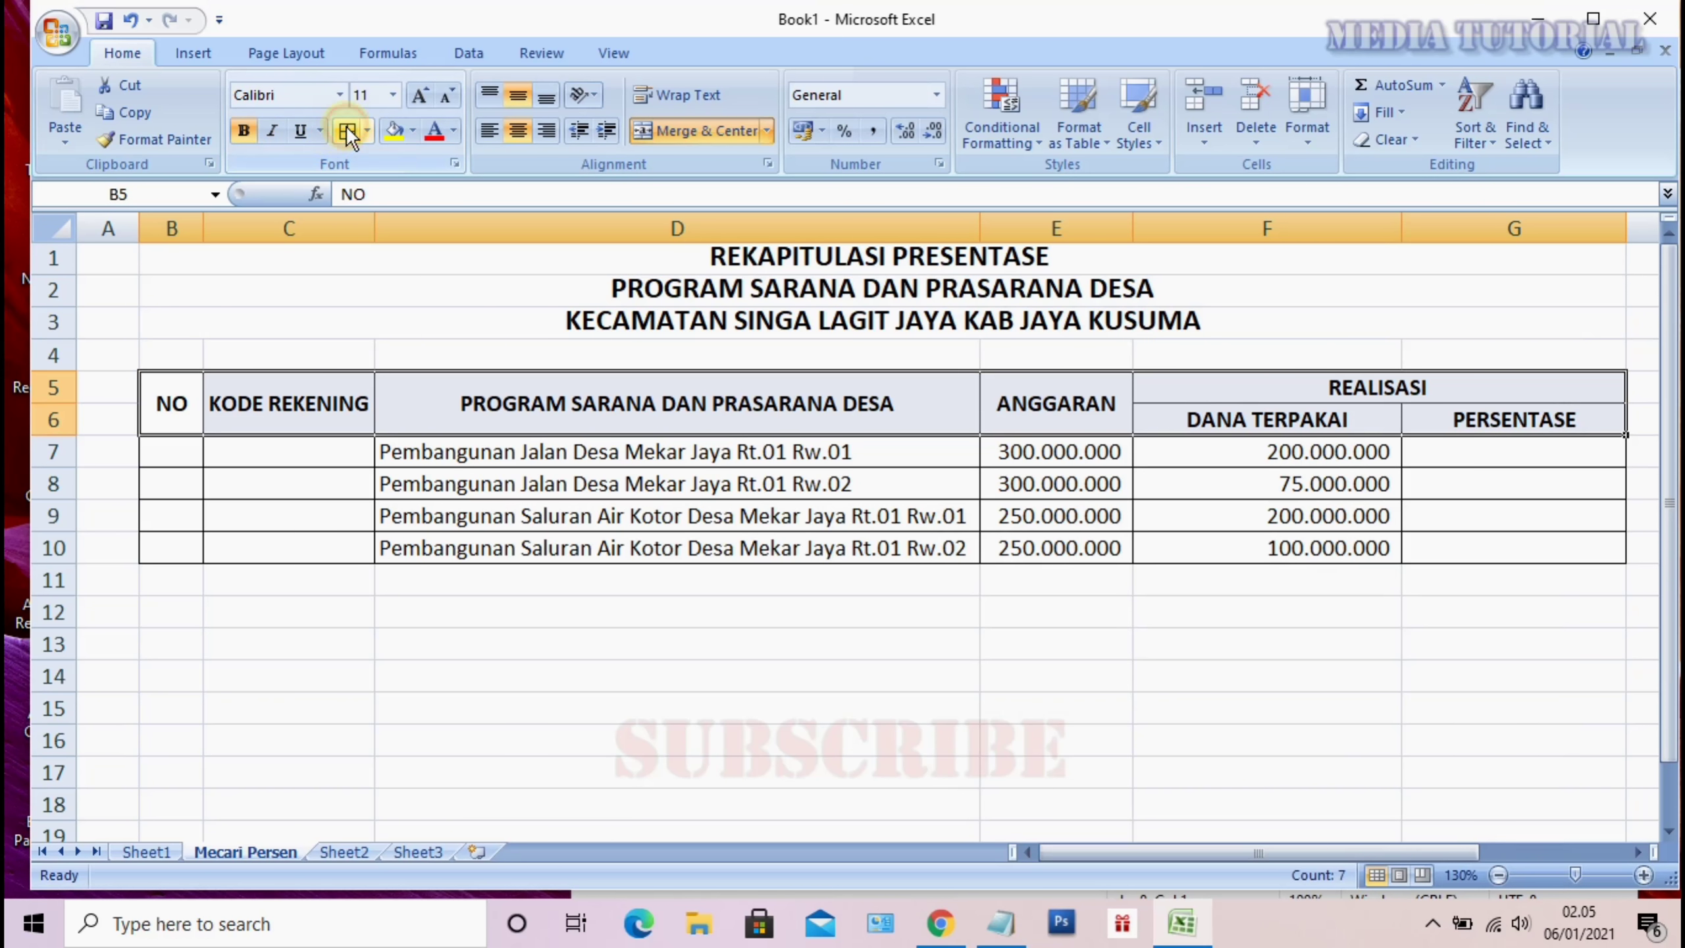
left_click(989, 667)
left_click(1323, 670)
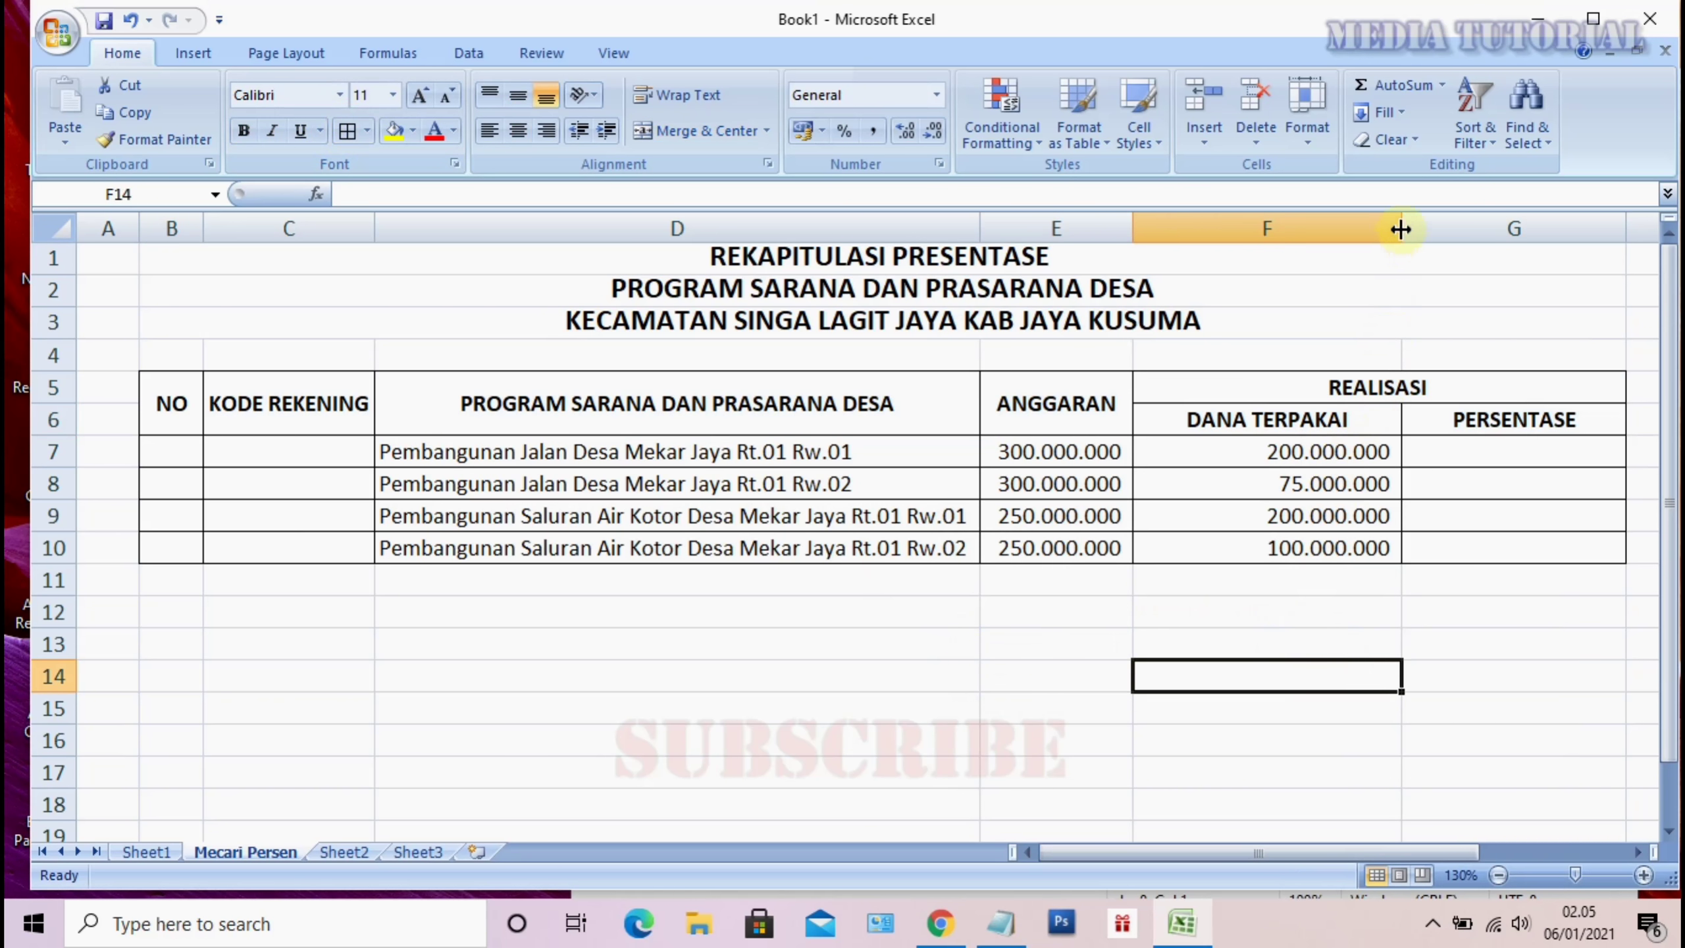
Narrow the DANA TERPAKAI column and number the four programs 1 to 4 in B7:B10
mouse_move(1401, 229)
left_mouse_down()
mouse_move(1442, 227)
mouse_move(1354, 228)
left_mouse_up()
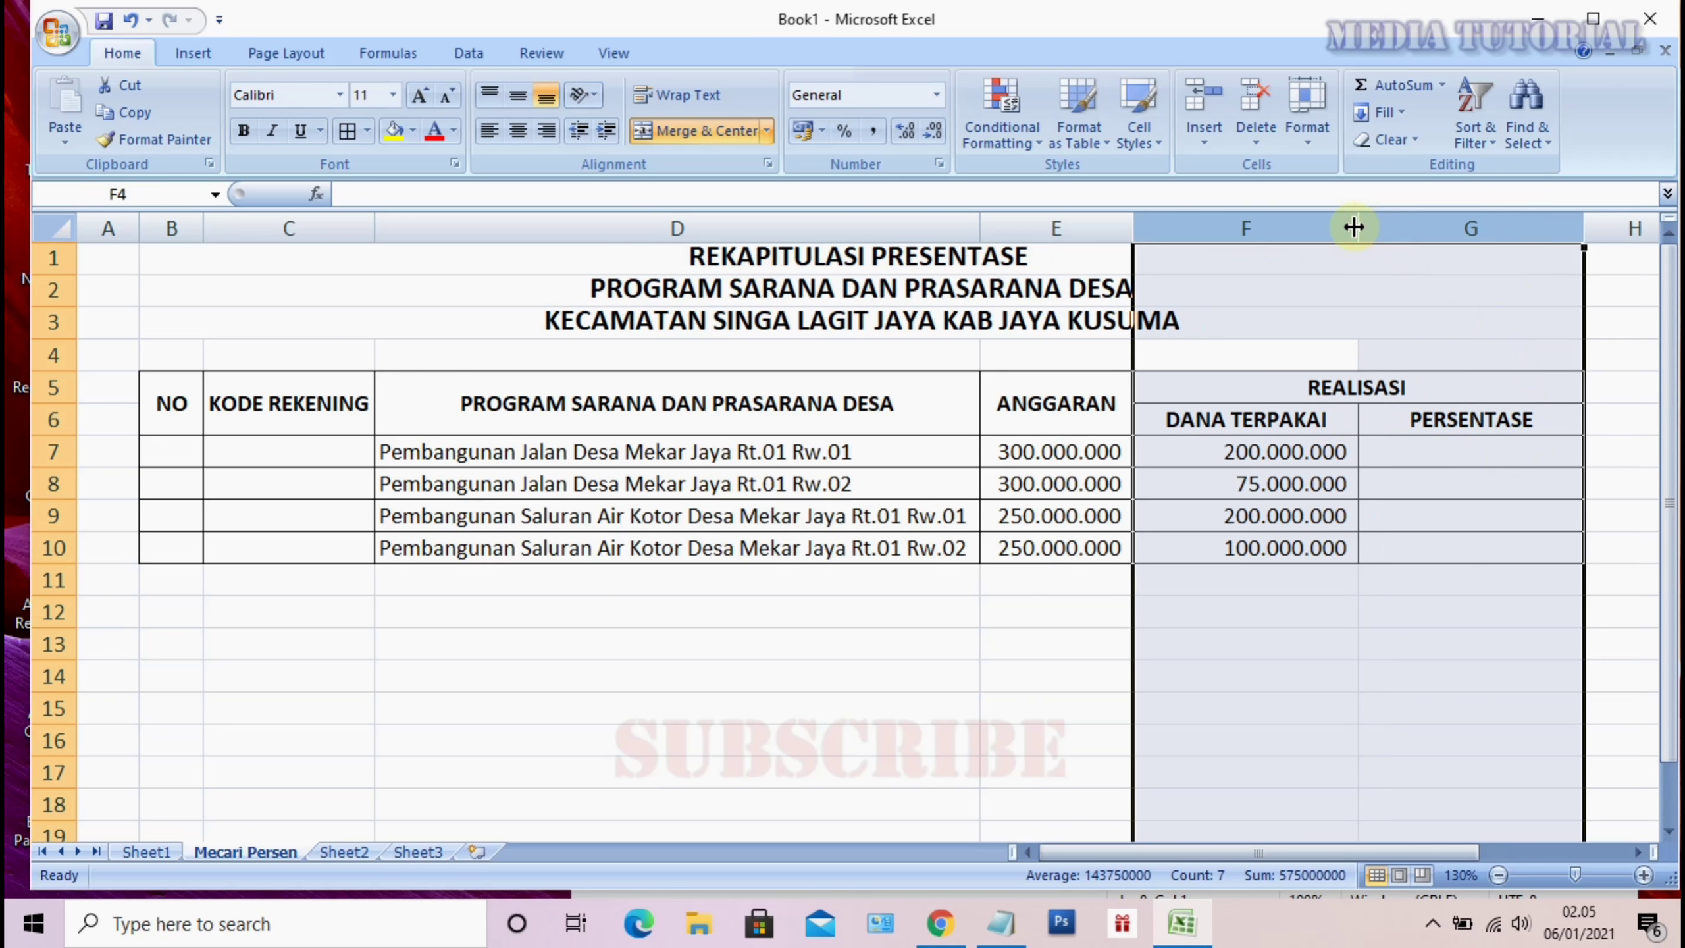
left_click(1363, 605)
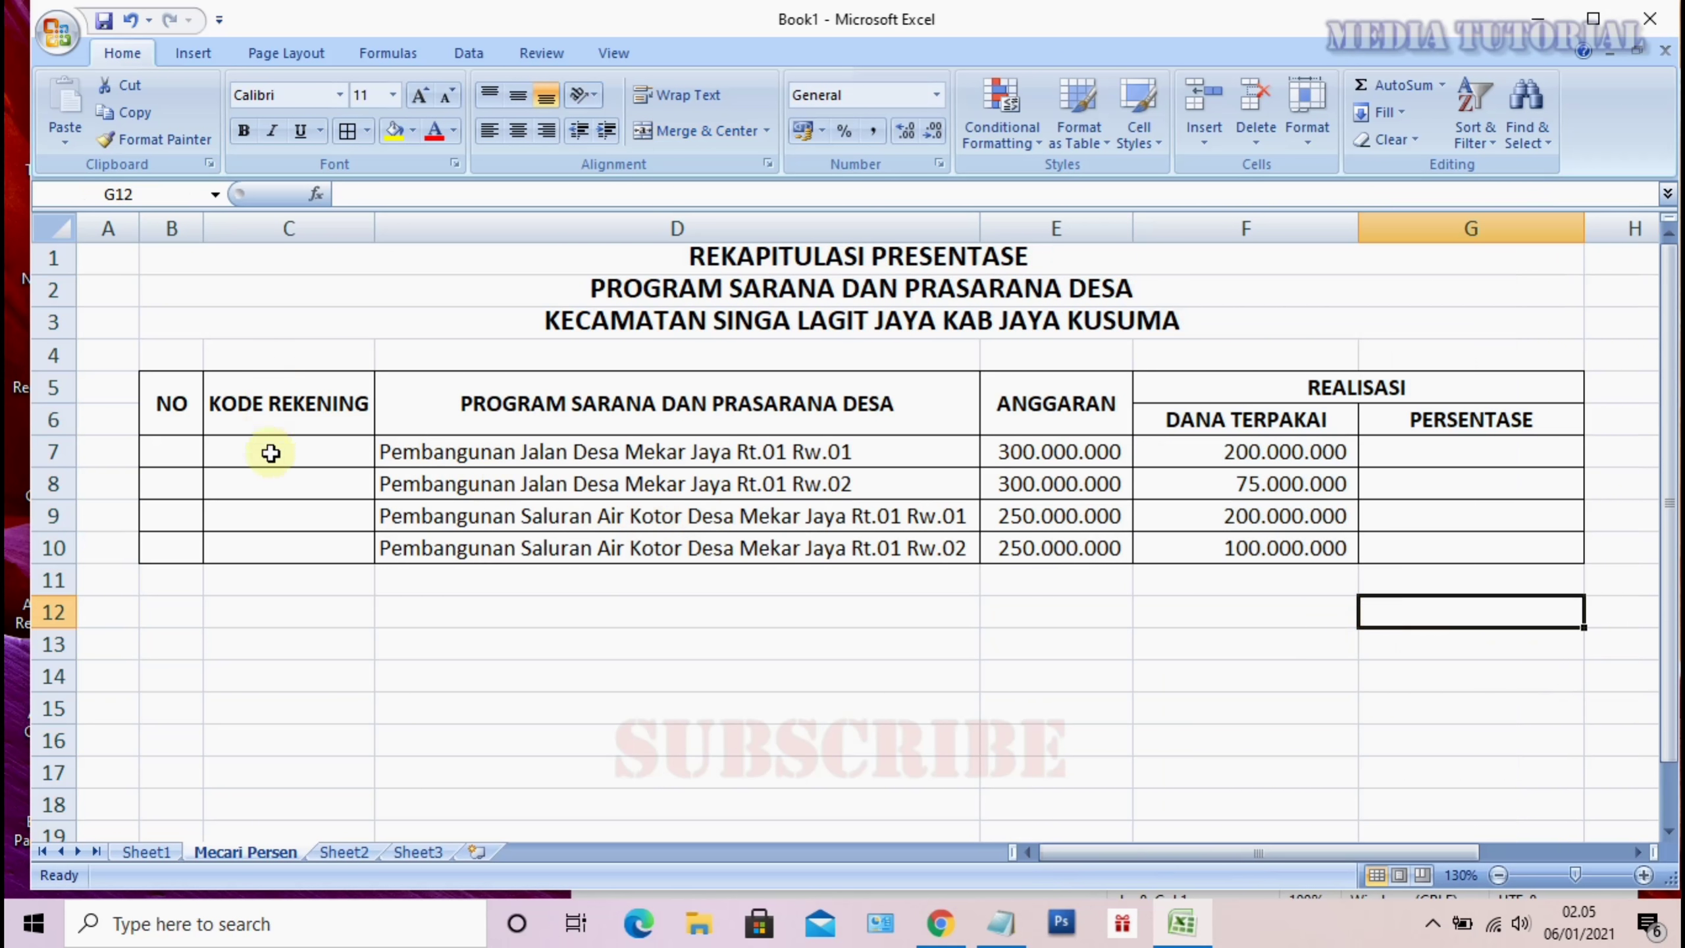
left_click(175, 450)
type("1")
key("Return")
type("2")
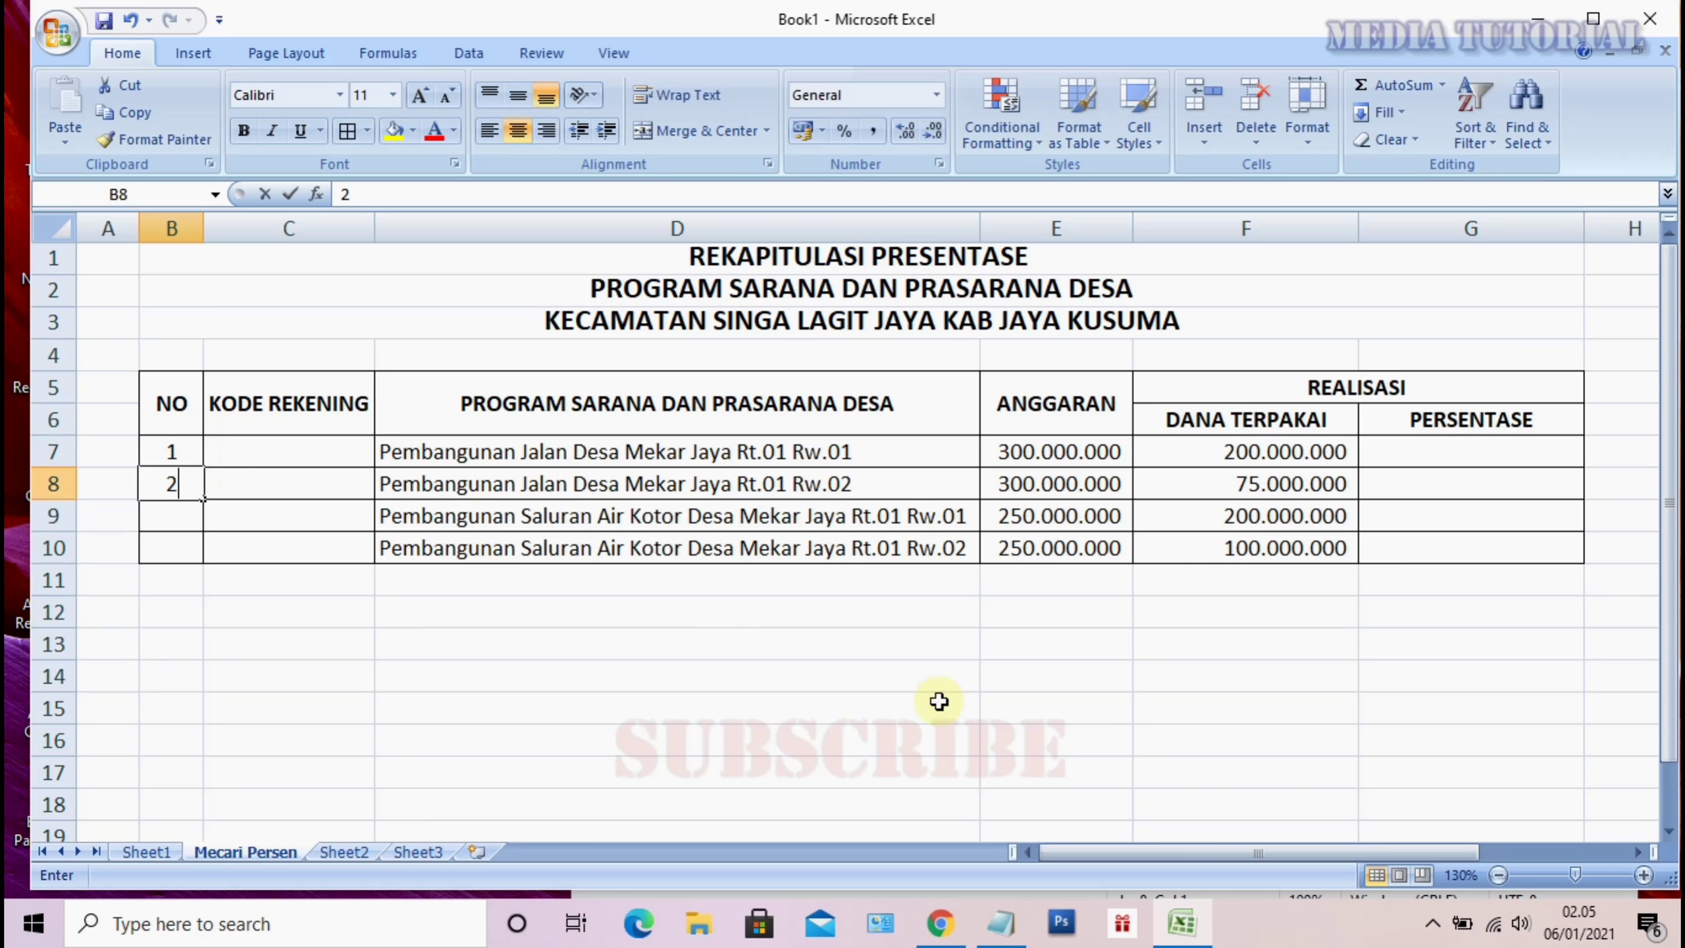
key("Return")
left_click_drag(184, 455, 205, 559)
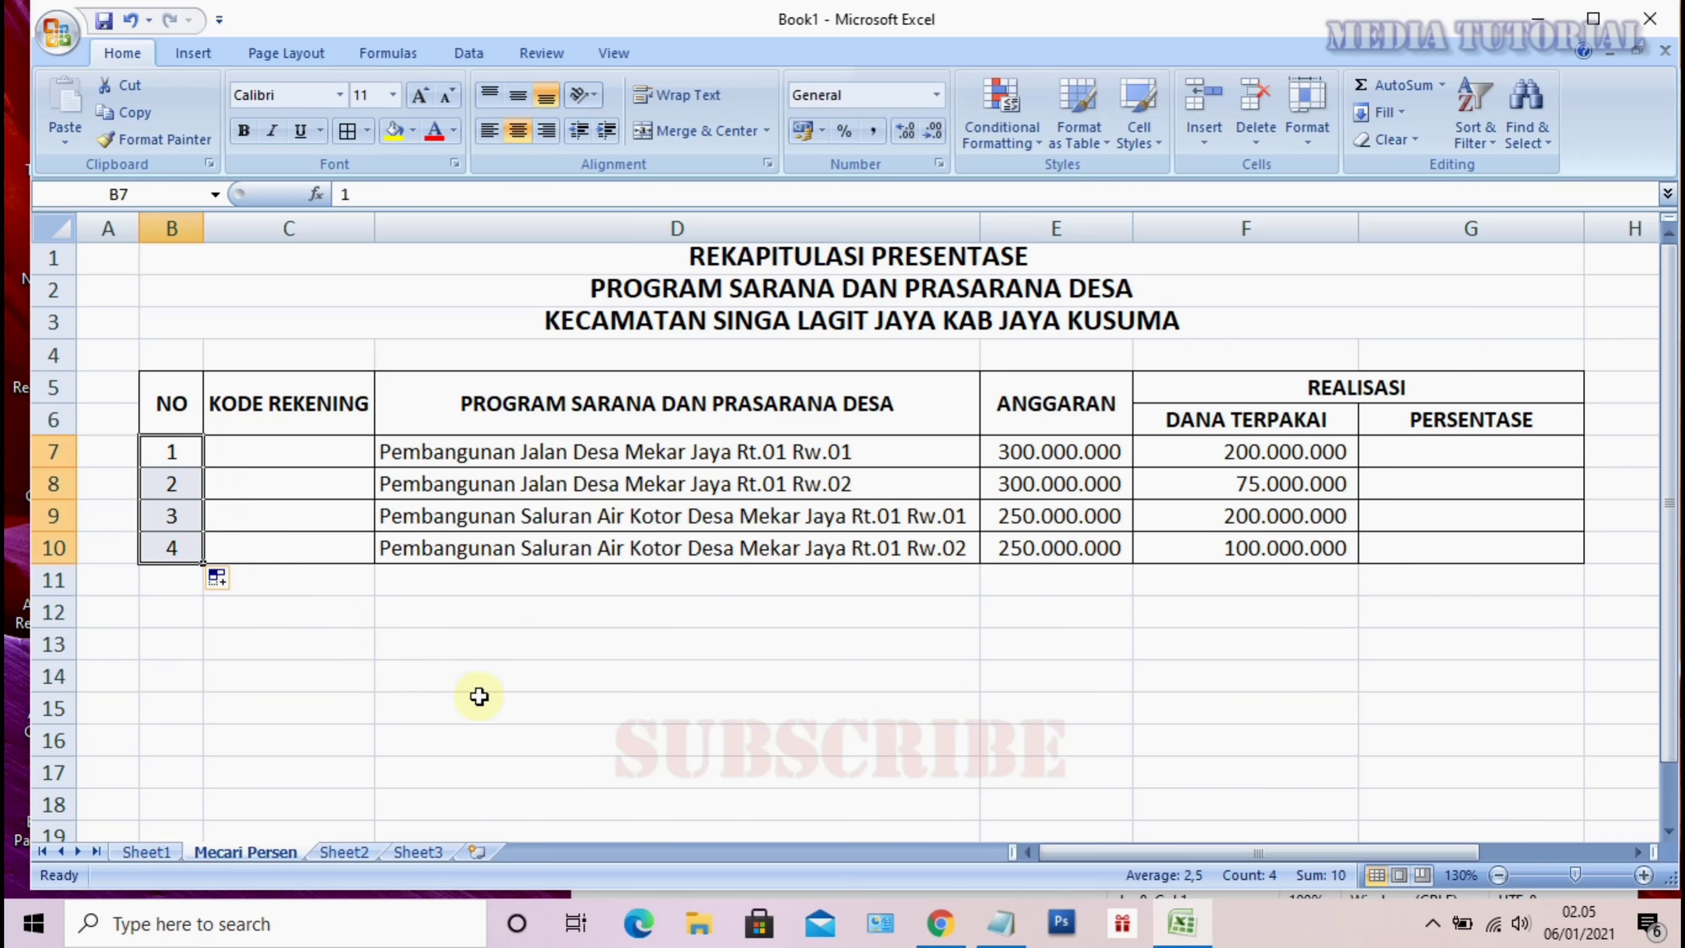
left_click(290, 454)
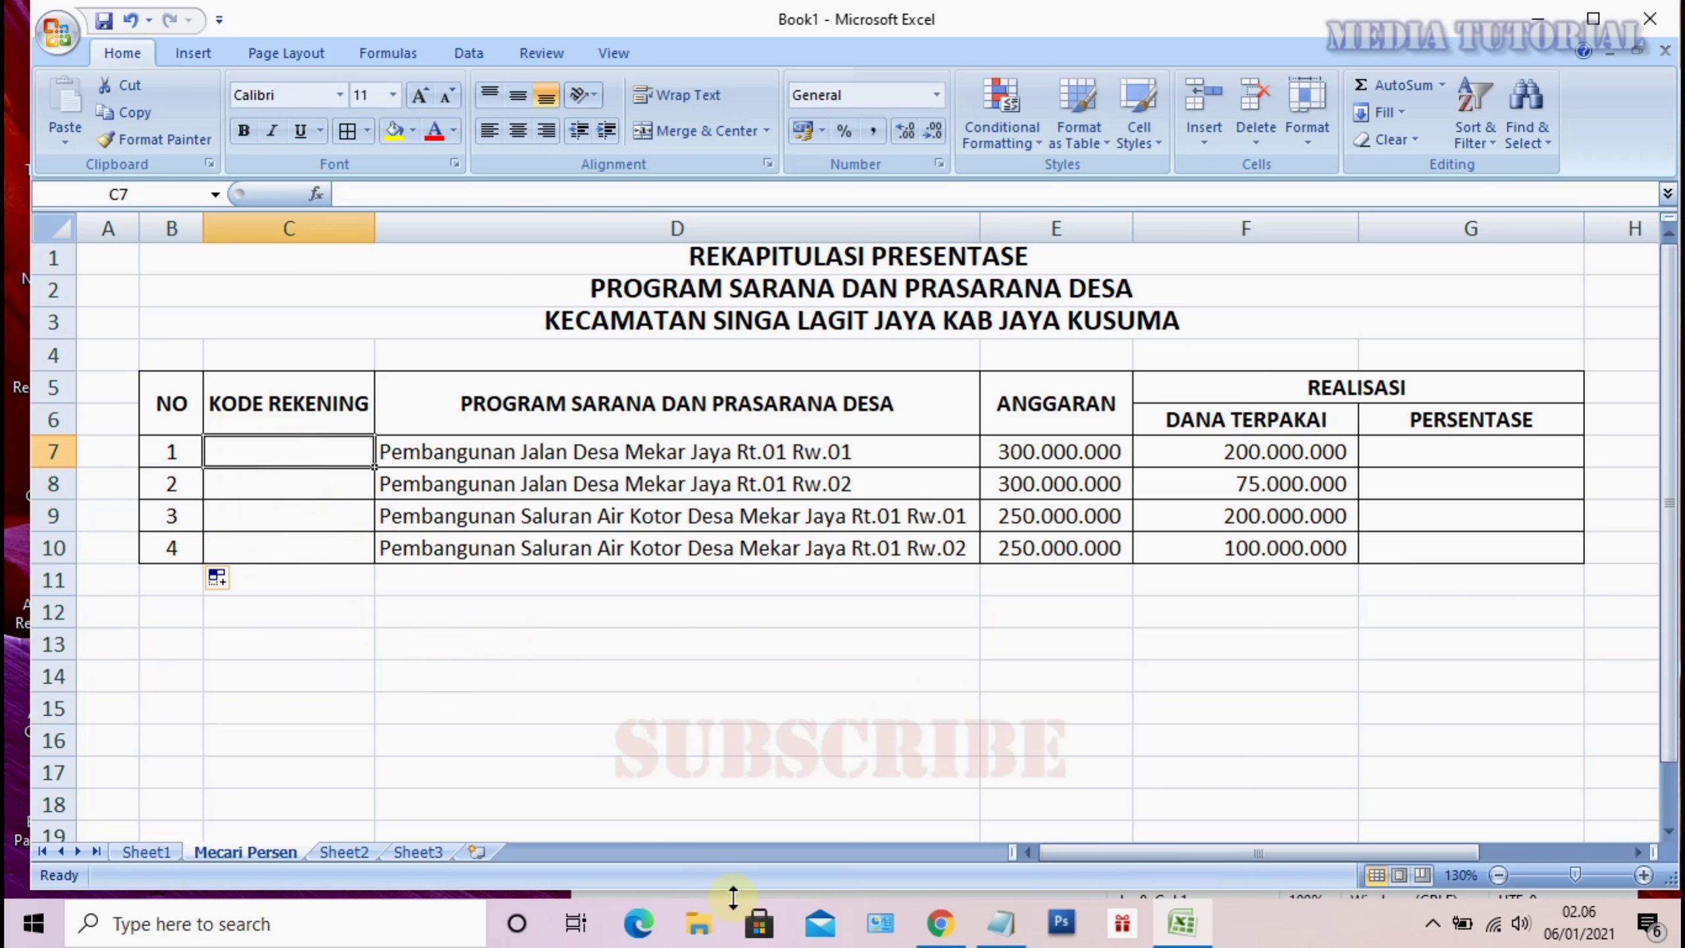
Fill the KODE REKENING codes, entering 2380000 and 2130000 for programs 3 and 4
type("1")
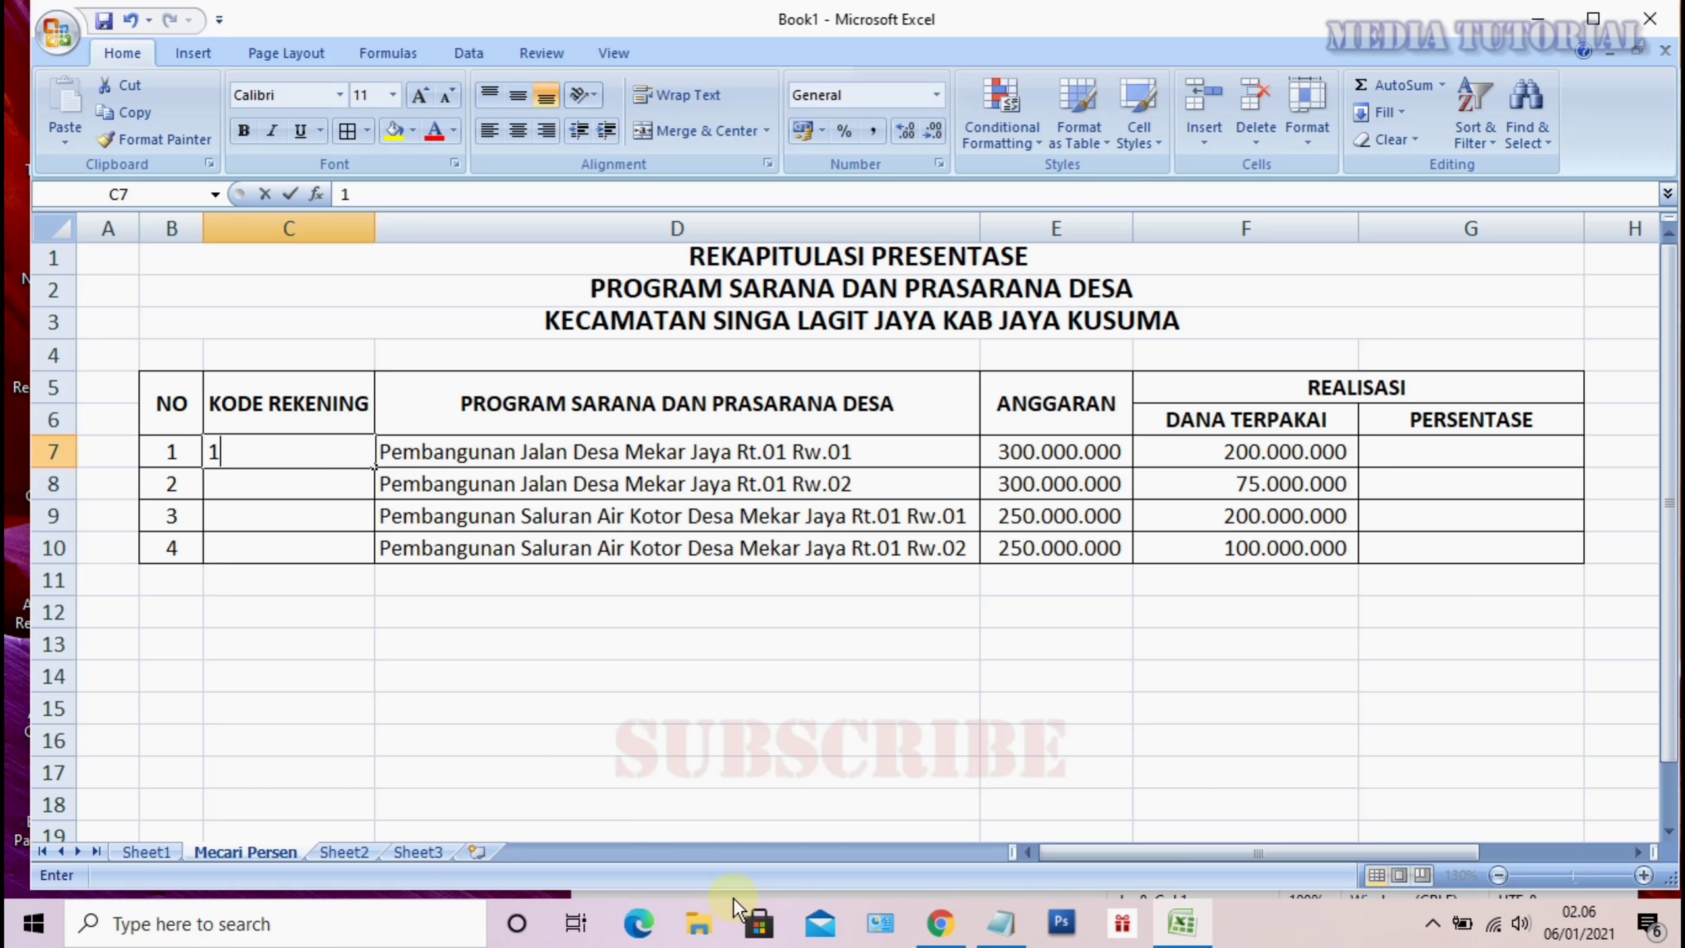
type("29000")
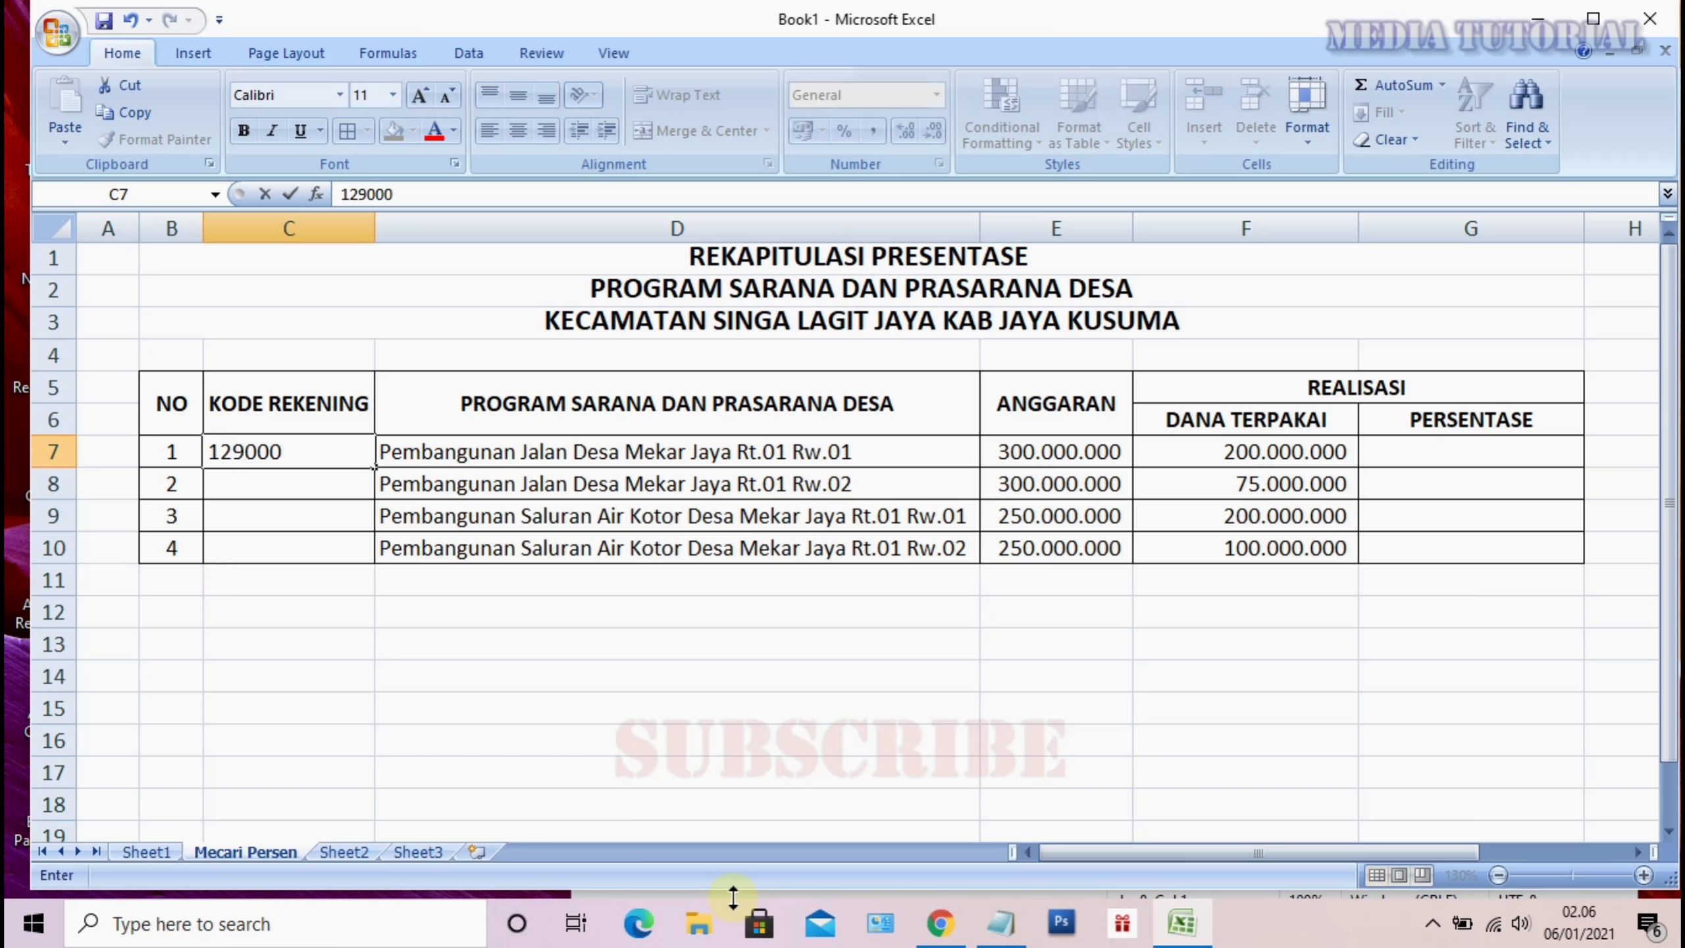
key("Return")
type("1209000")
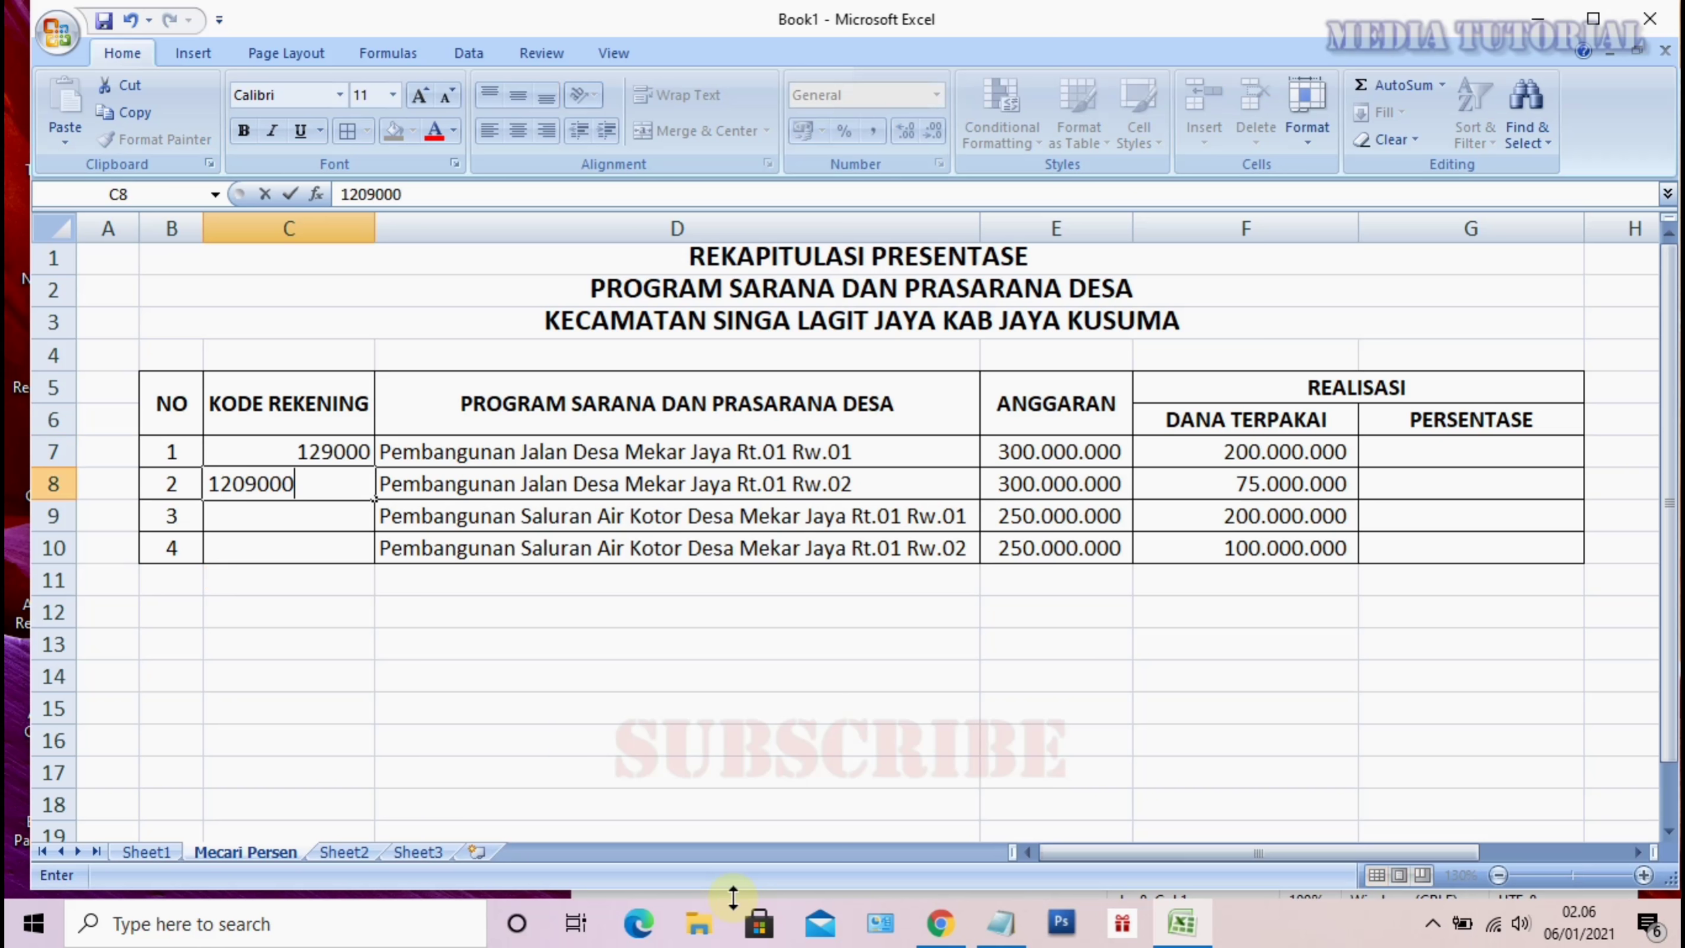
key("Return")
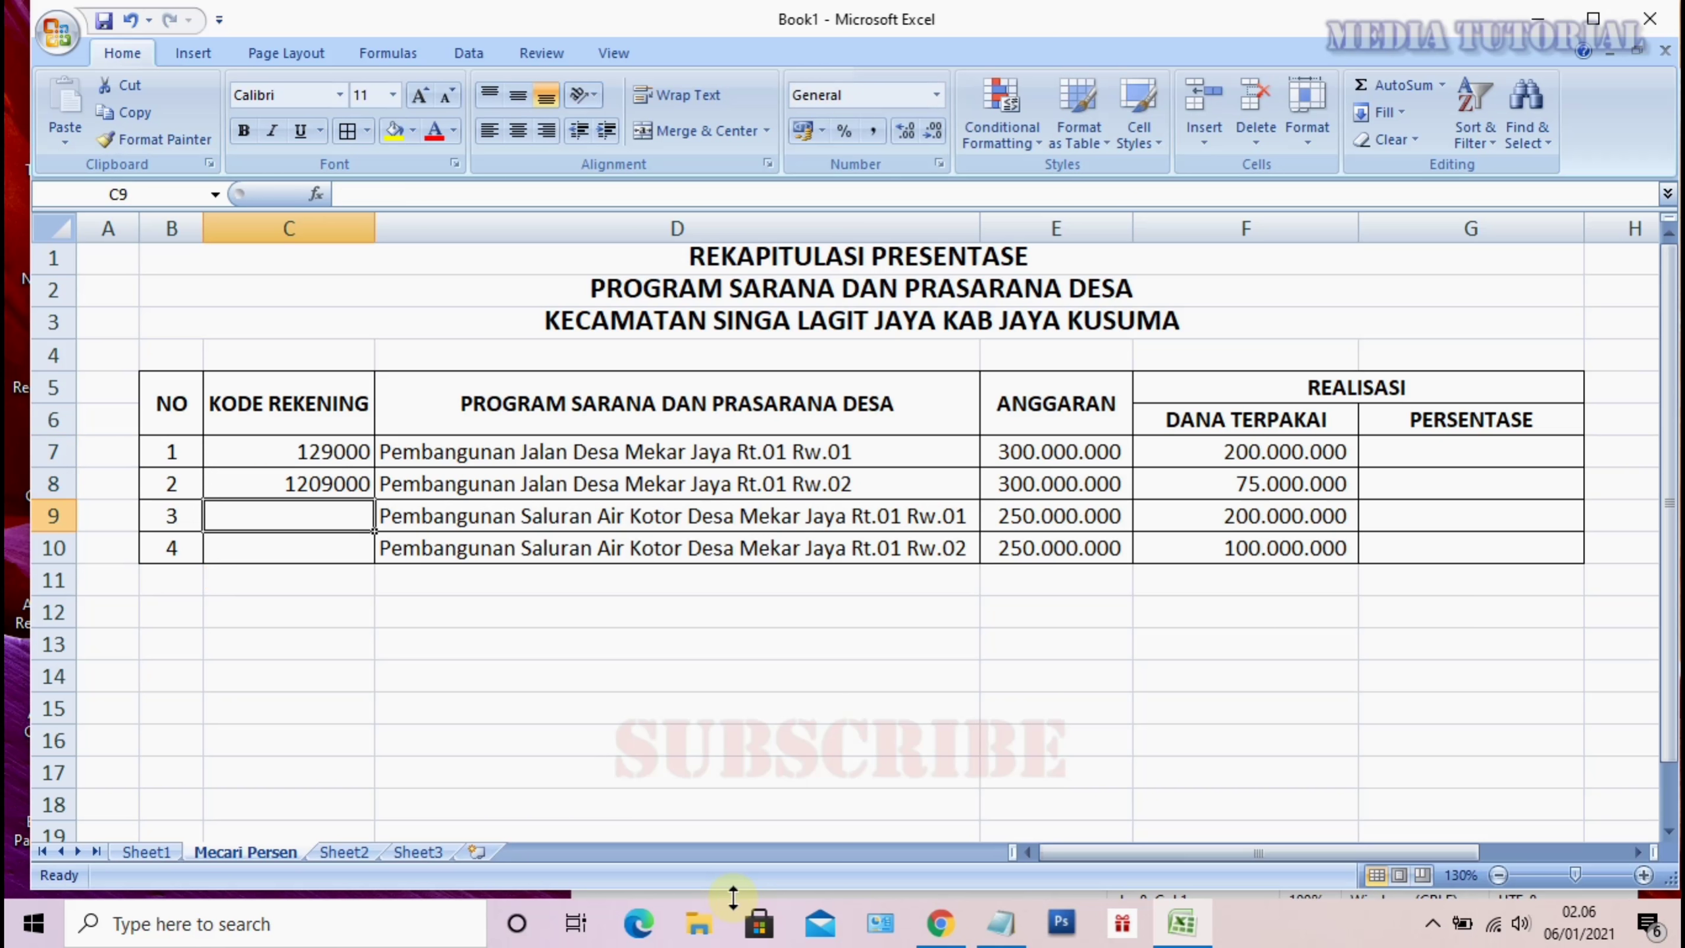
type("2380000")
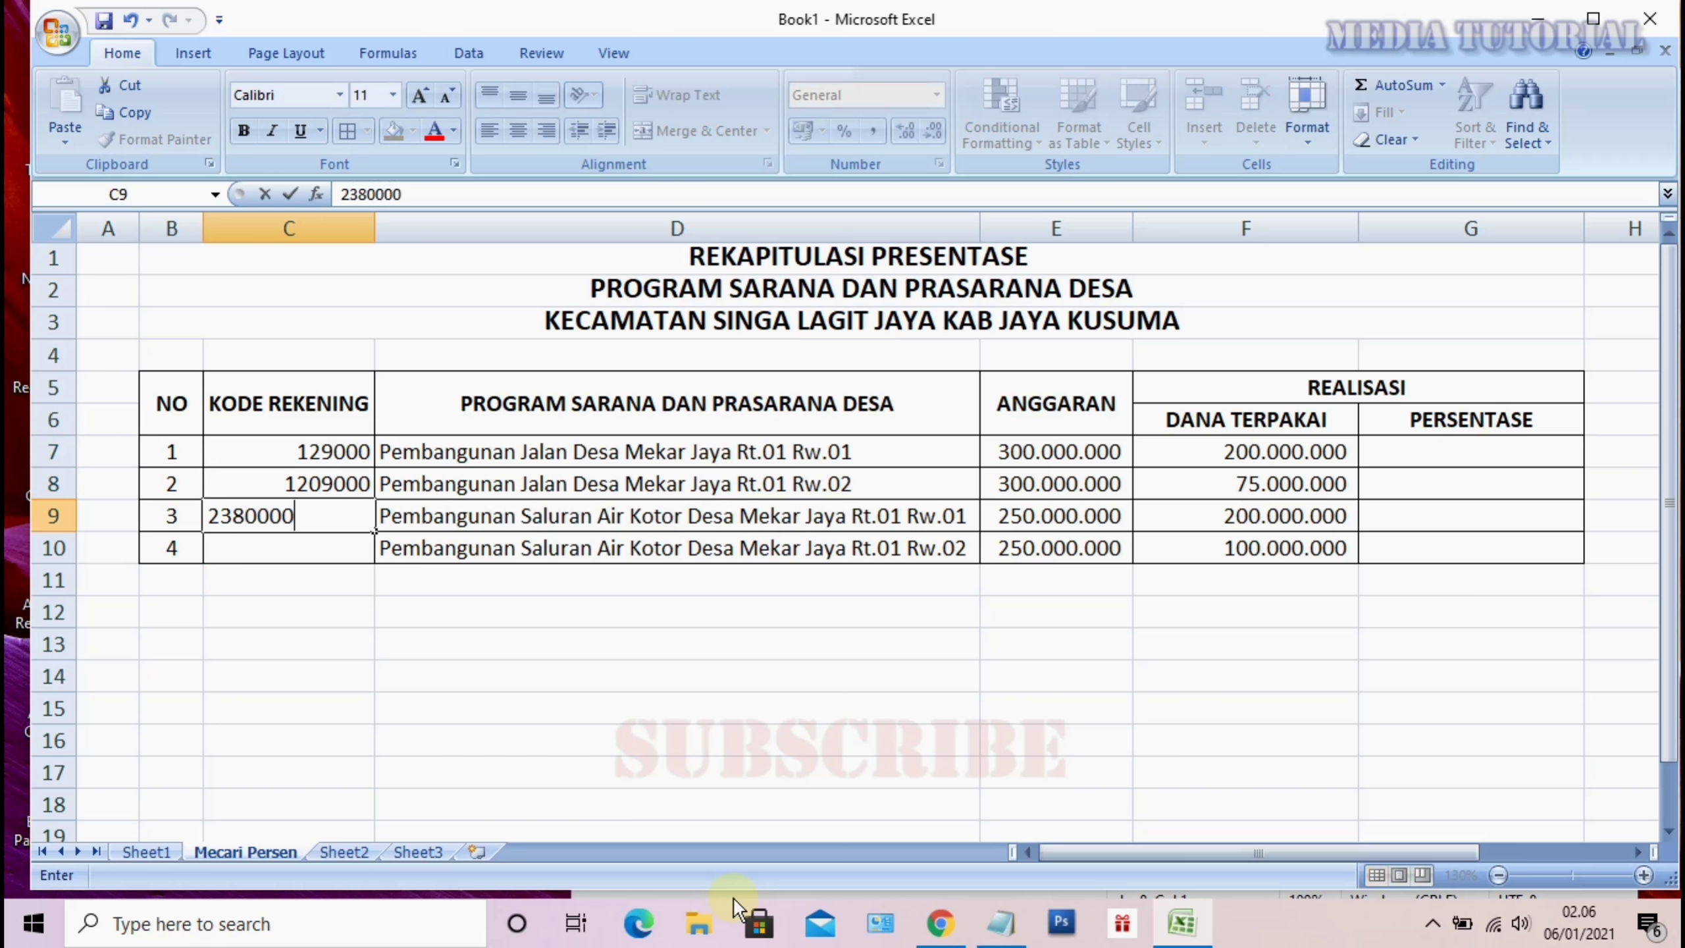
key("Return")
type("213")
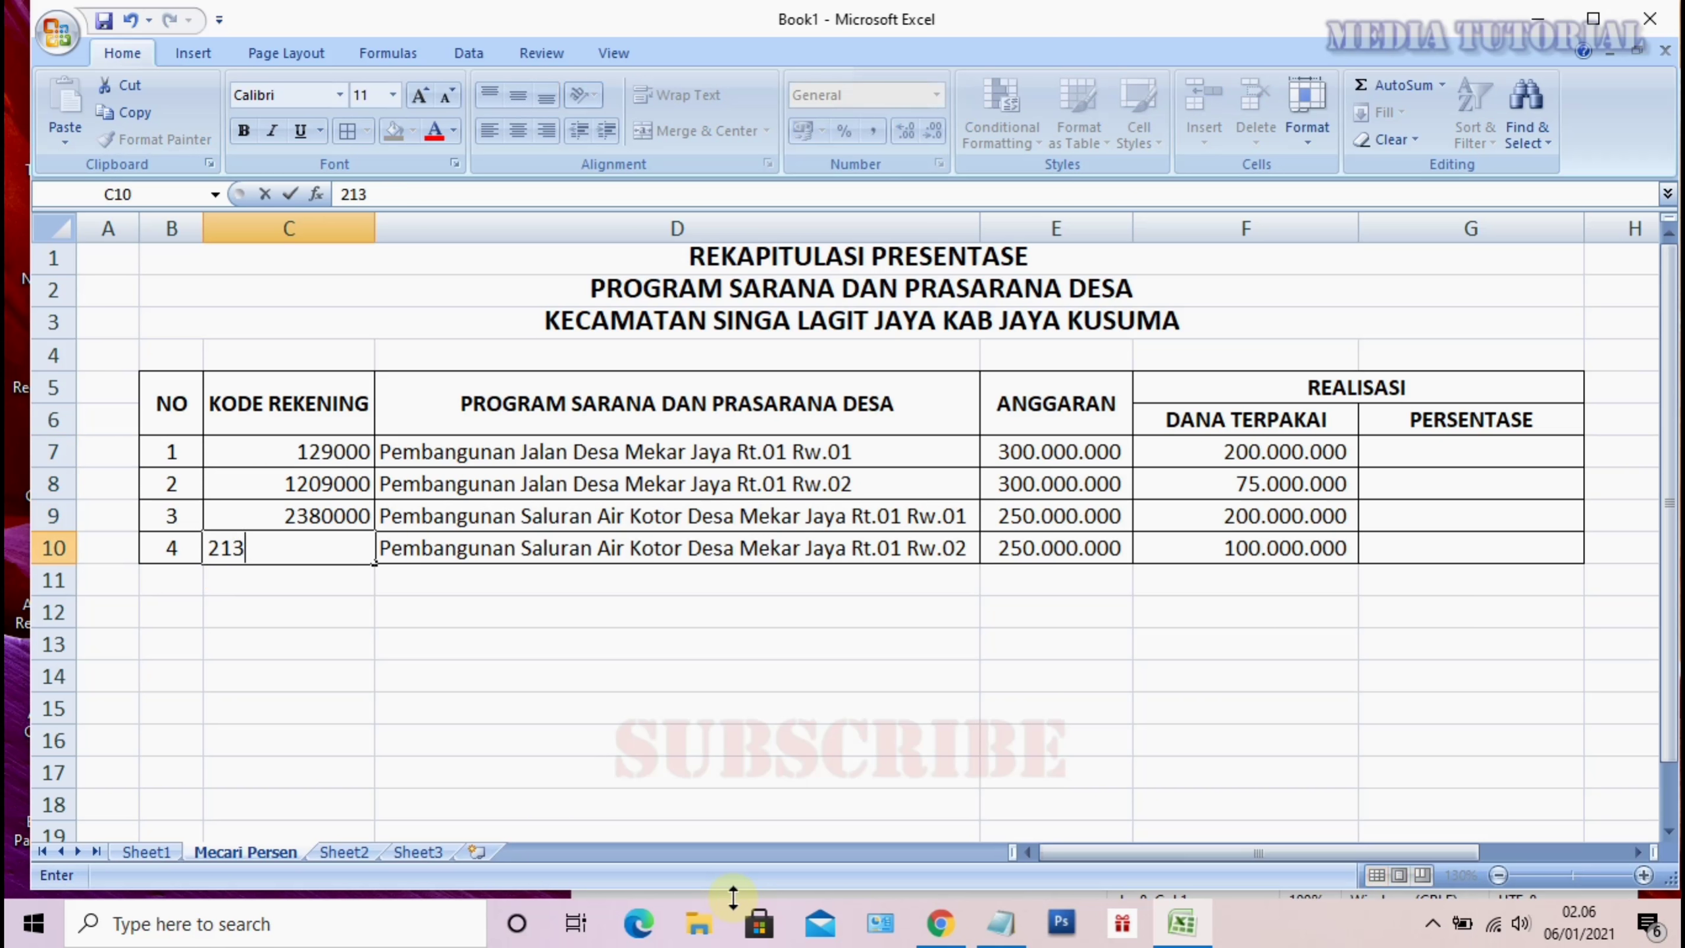
type("000")
key("Return")
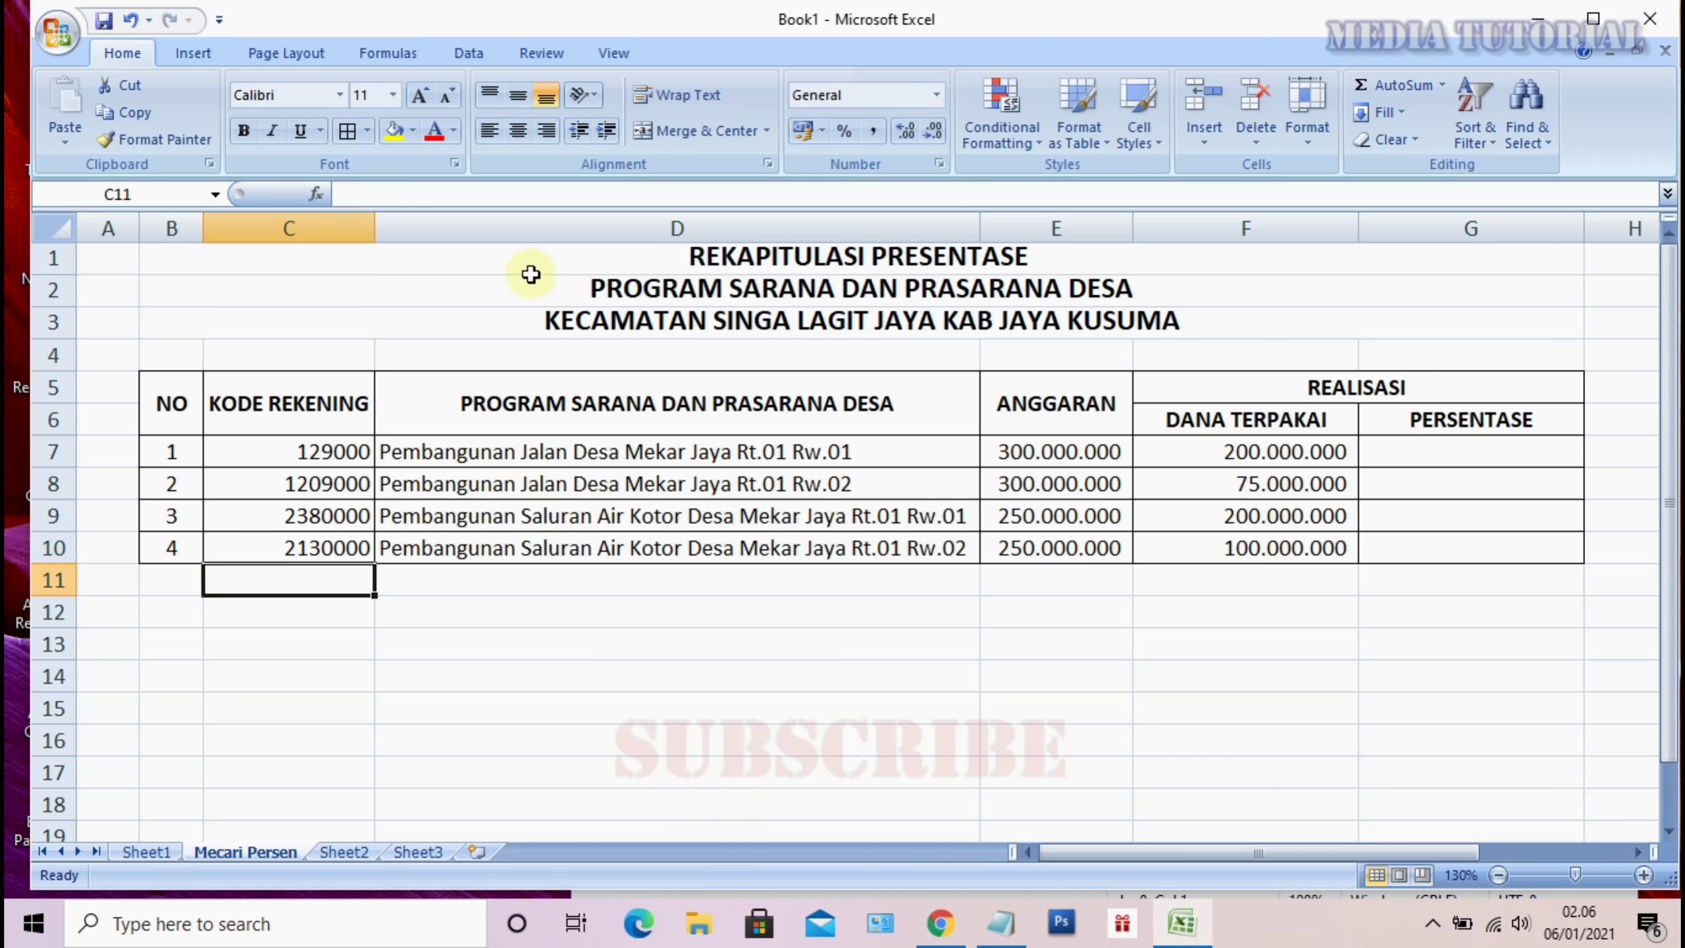
Centre the account codes in column C
left_click(308, 228)
left_click(518, 131)
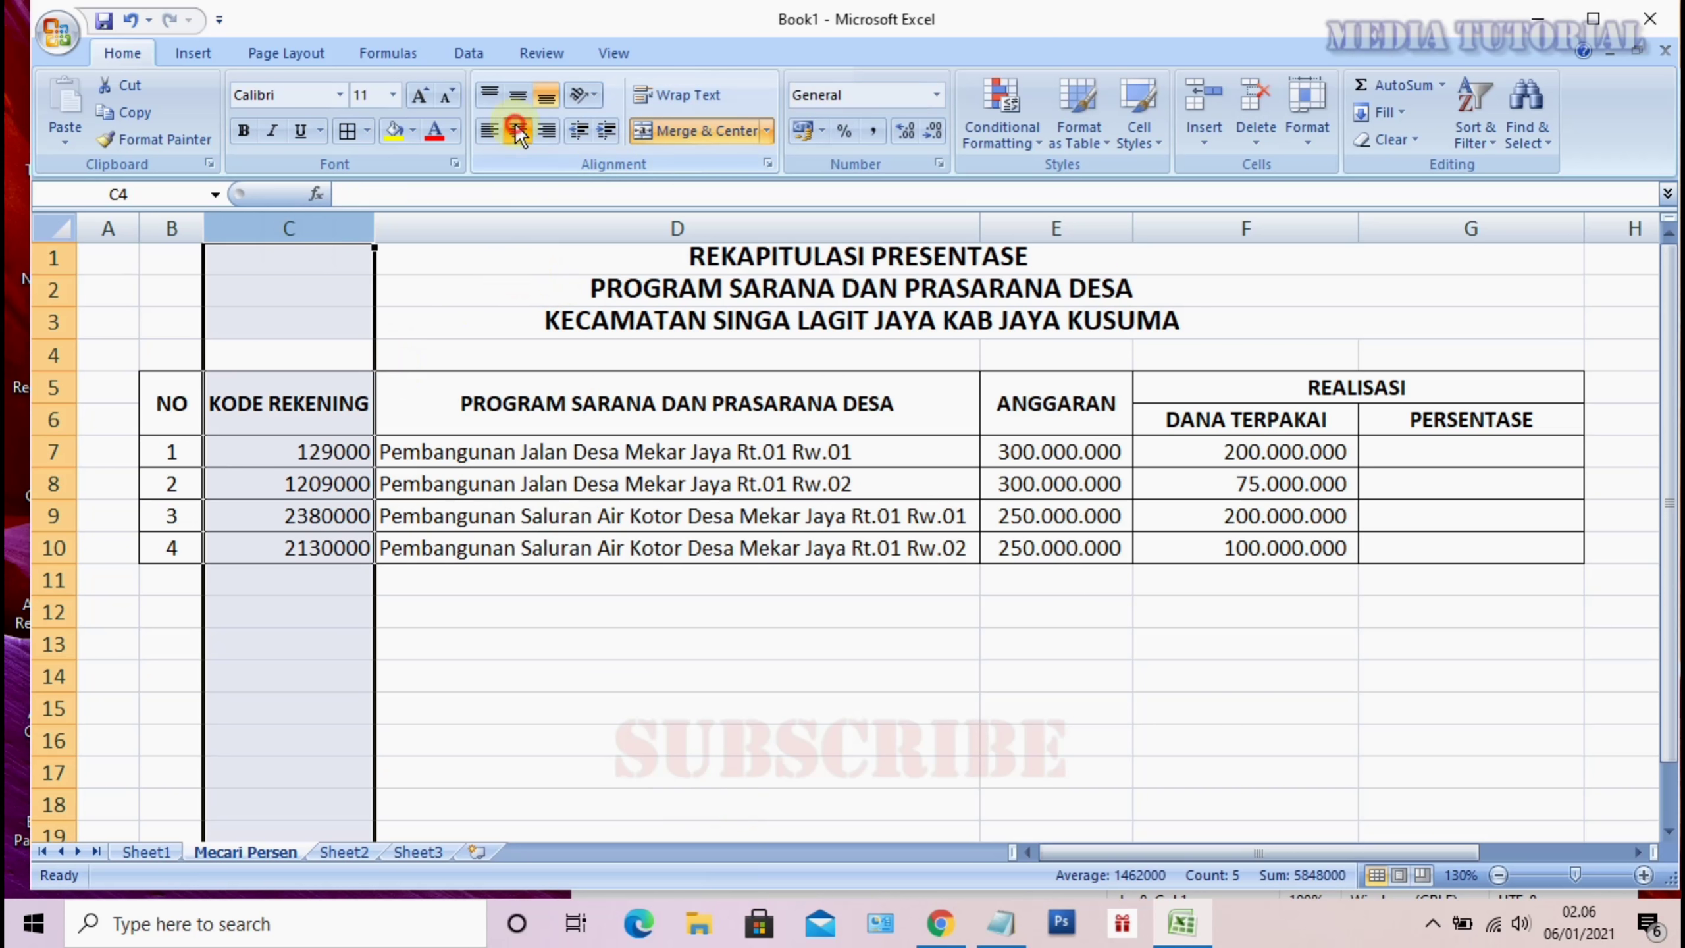
left_click(655, 702)
left_click(1261, 643)
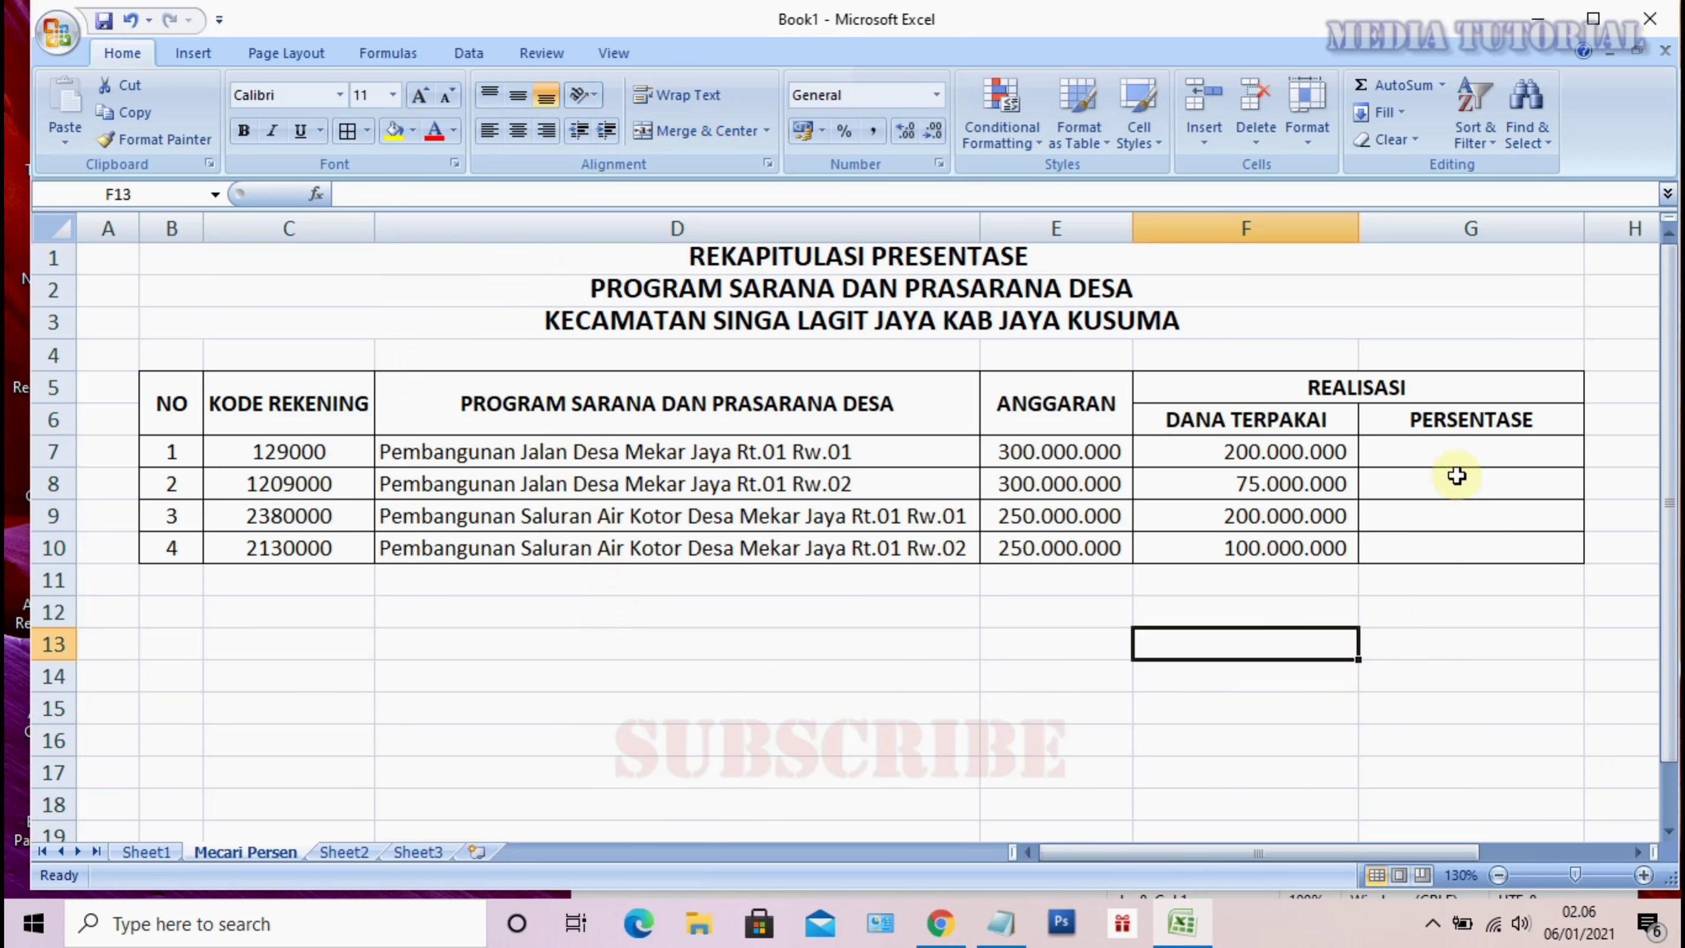
left_click(1457, 451)
left_click(1501, 663)
left_click(1184, 614)
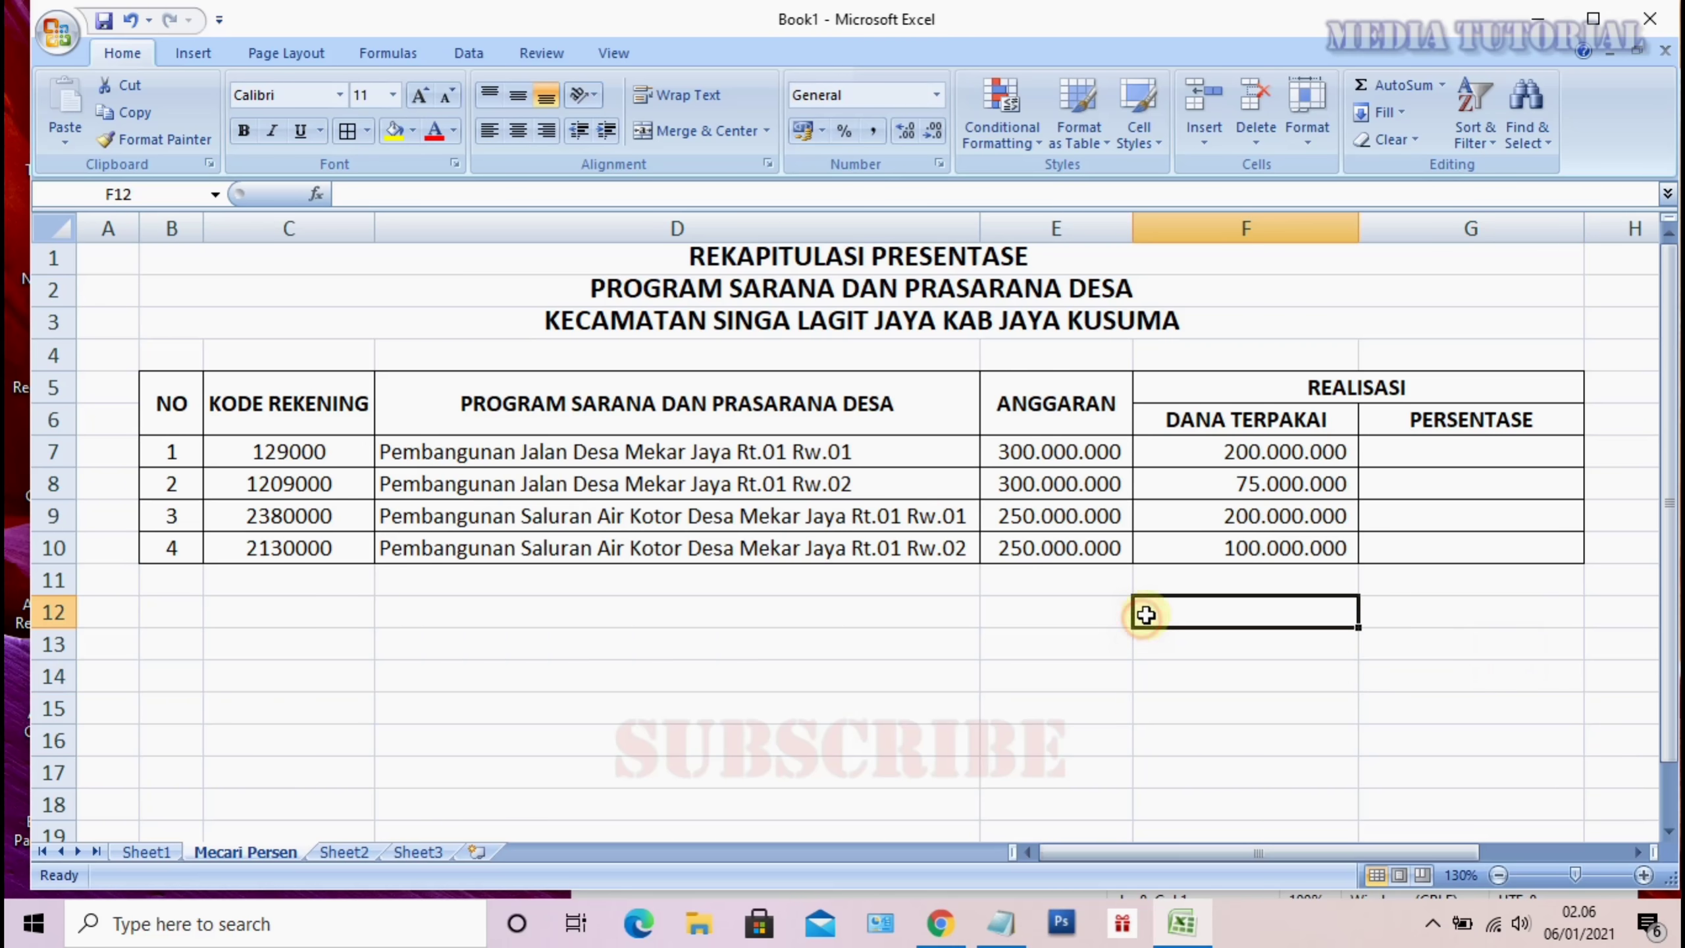
left_click(1448, 451)
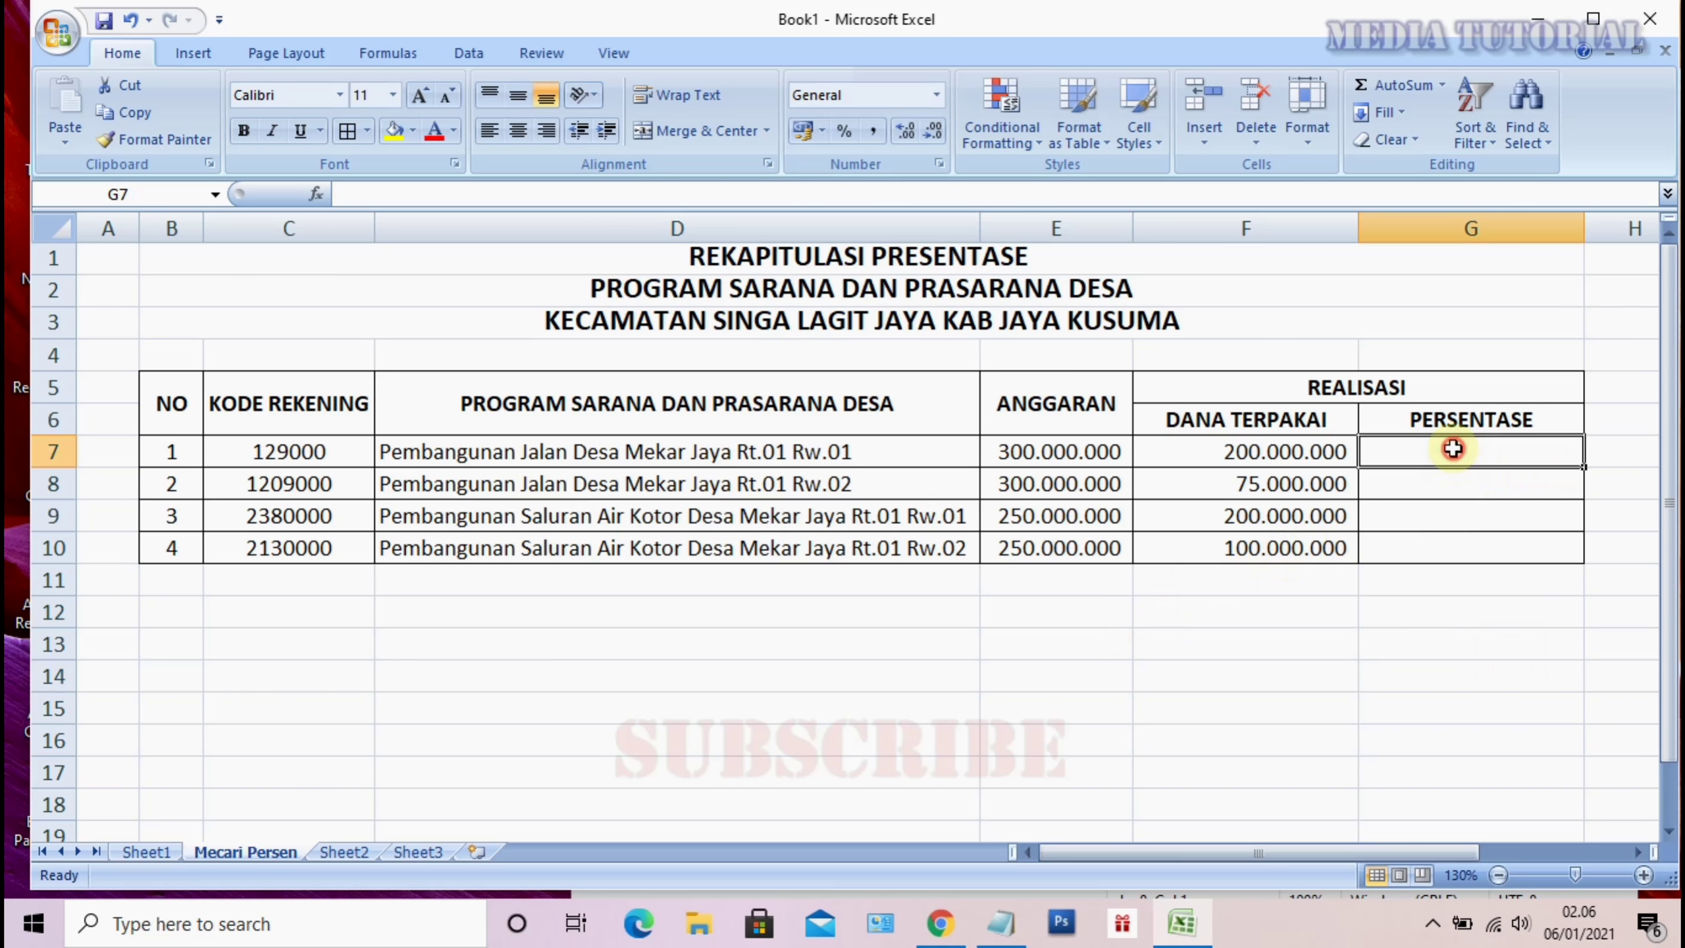
left_click(1462, 483)
left_click(1464, 550)
left_click(1439, 494)
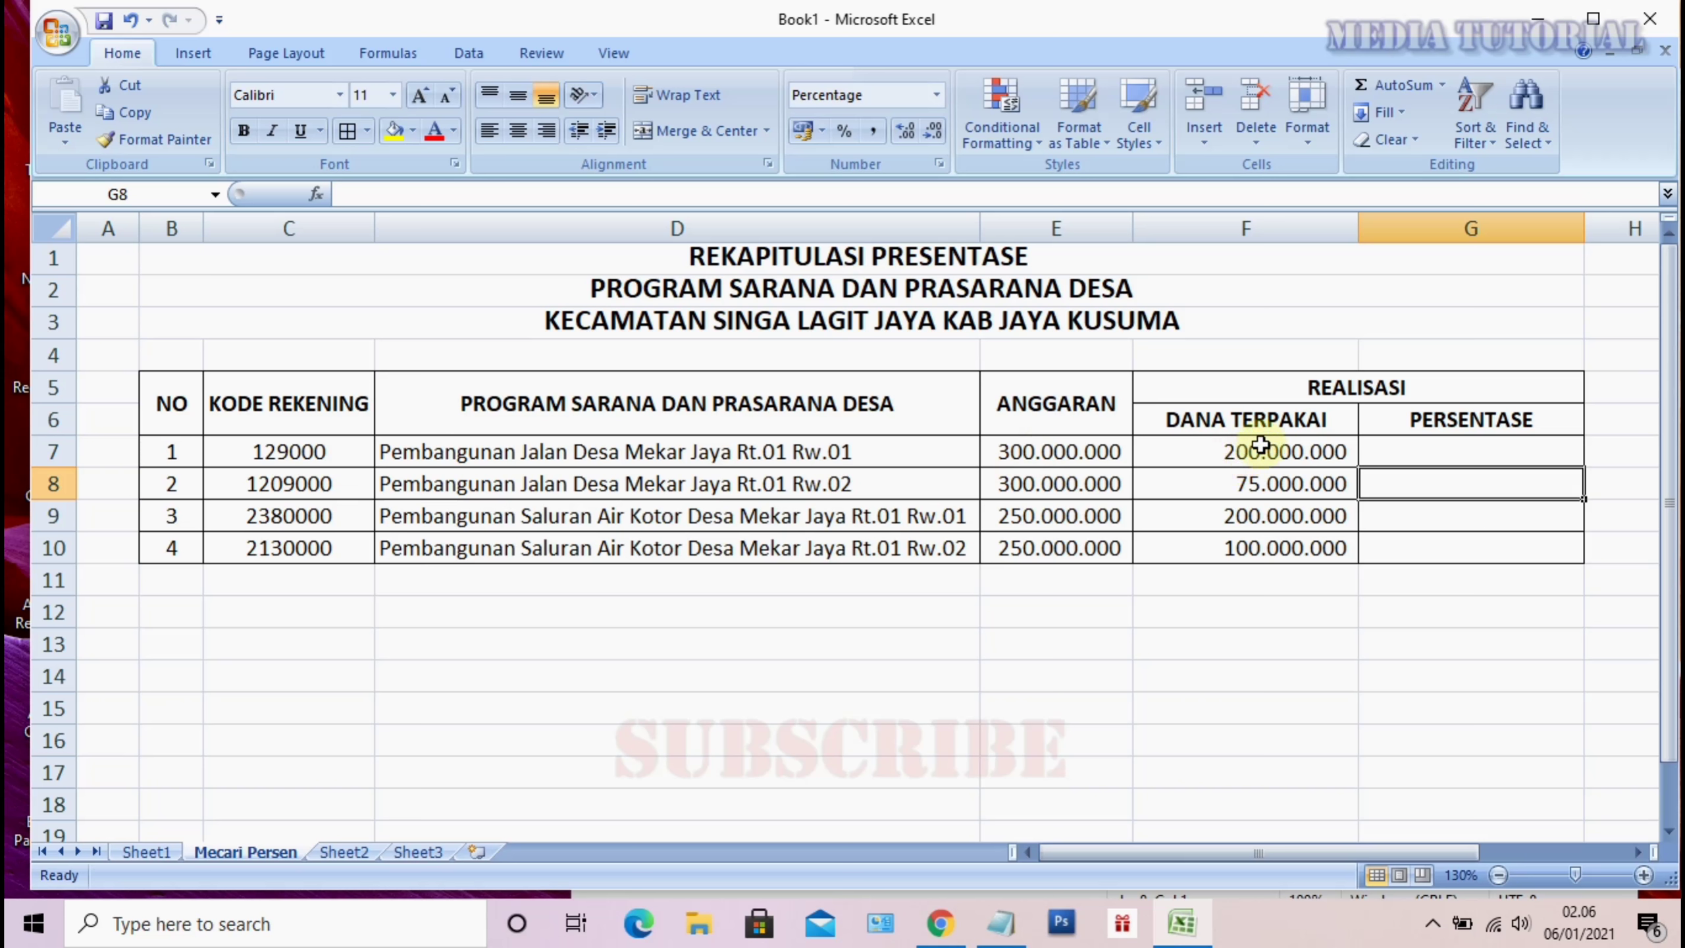
left_click(1247, 455)
left_click(1422, 458)
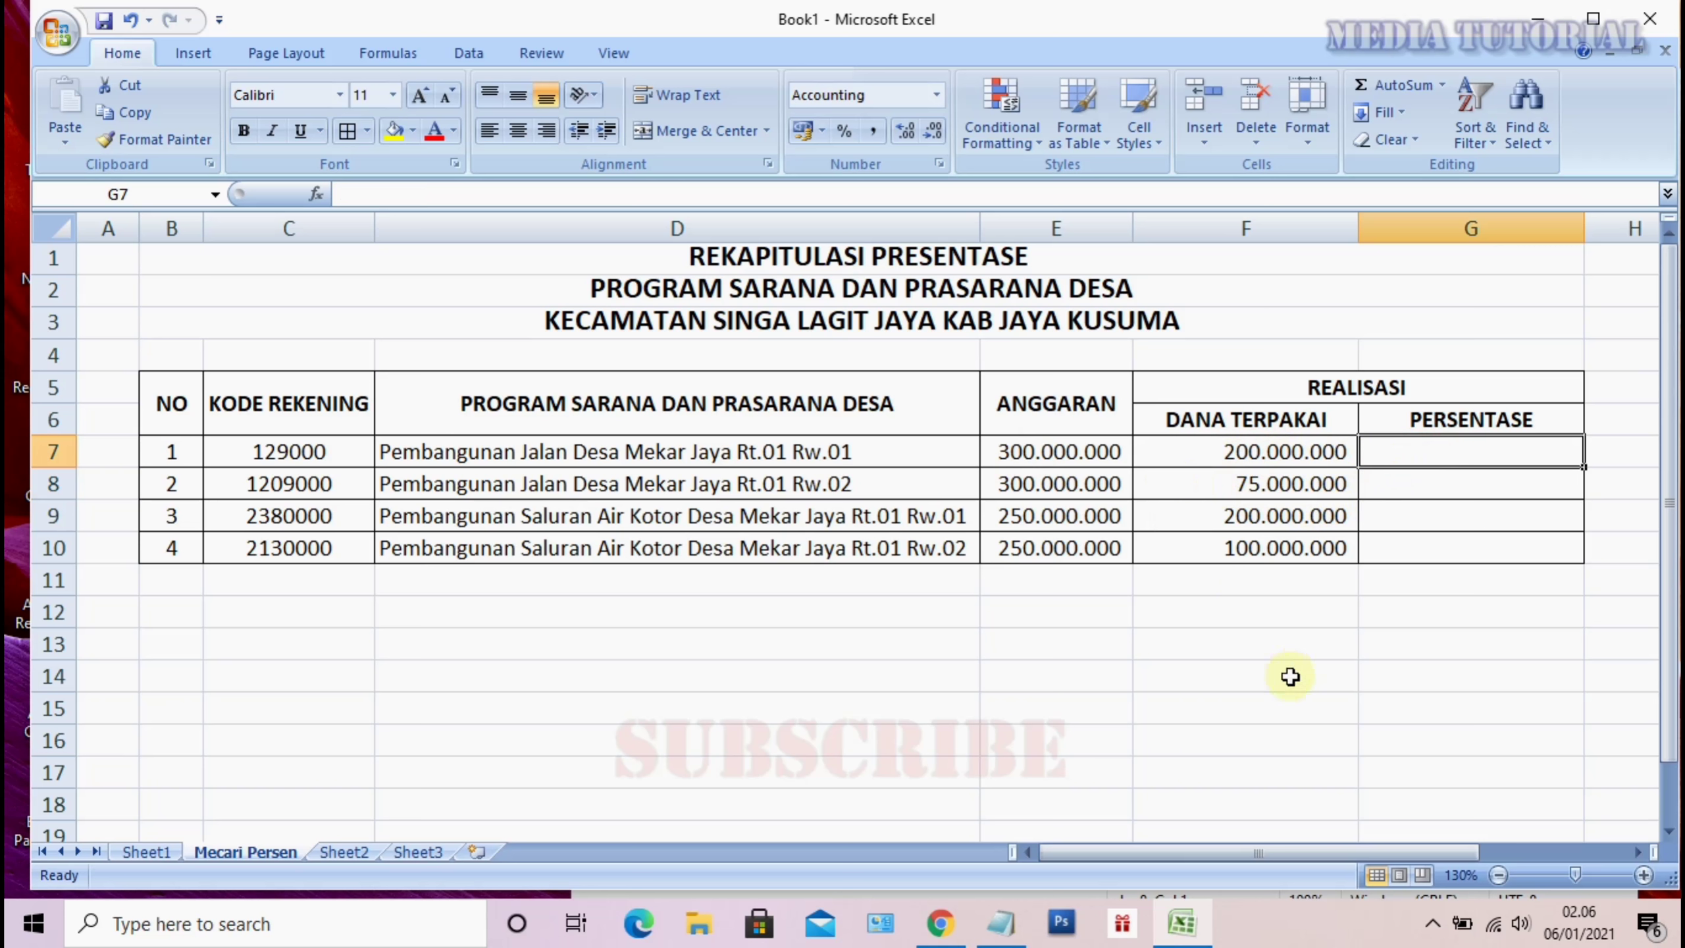
Enter the realization formula =(100%*F7)/E7 in G7
type("=")
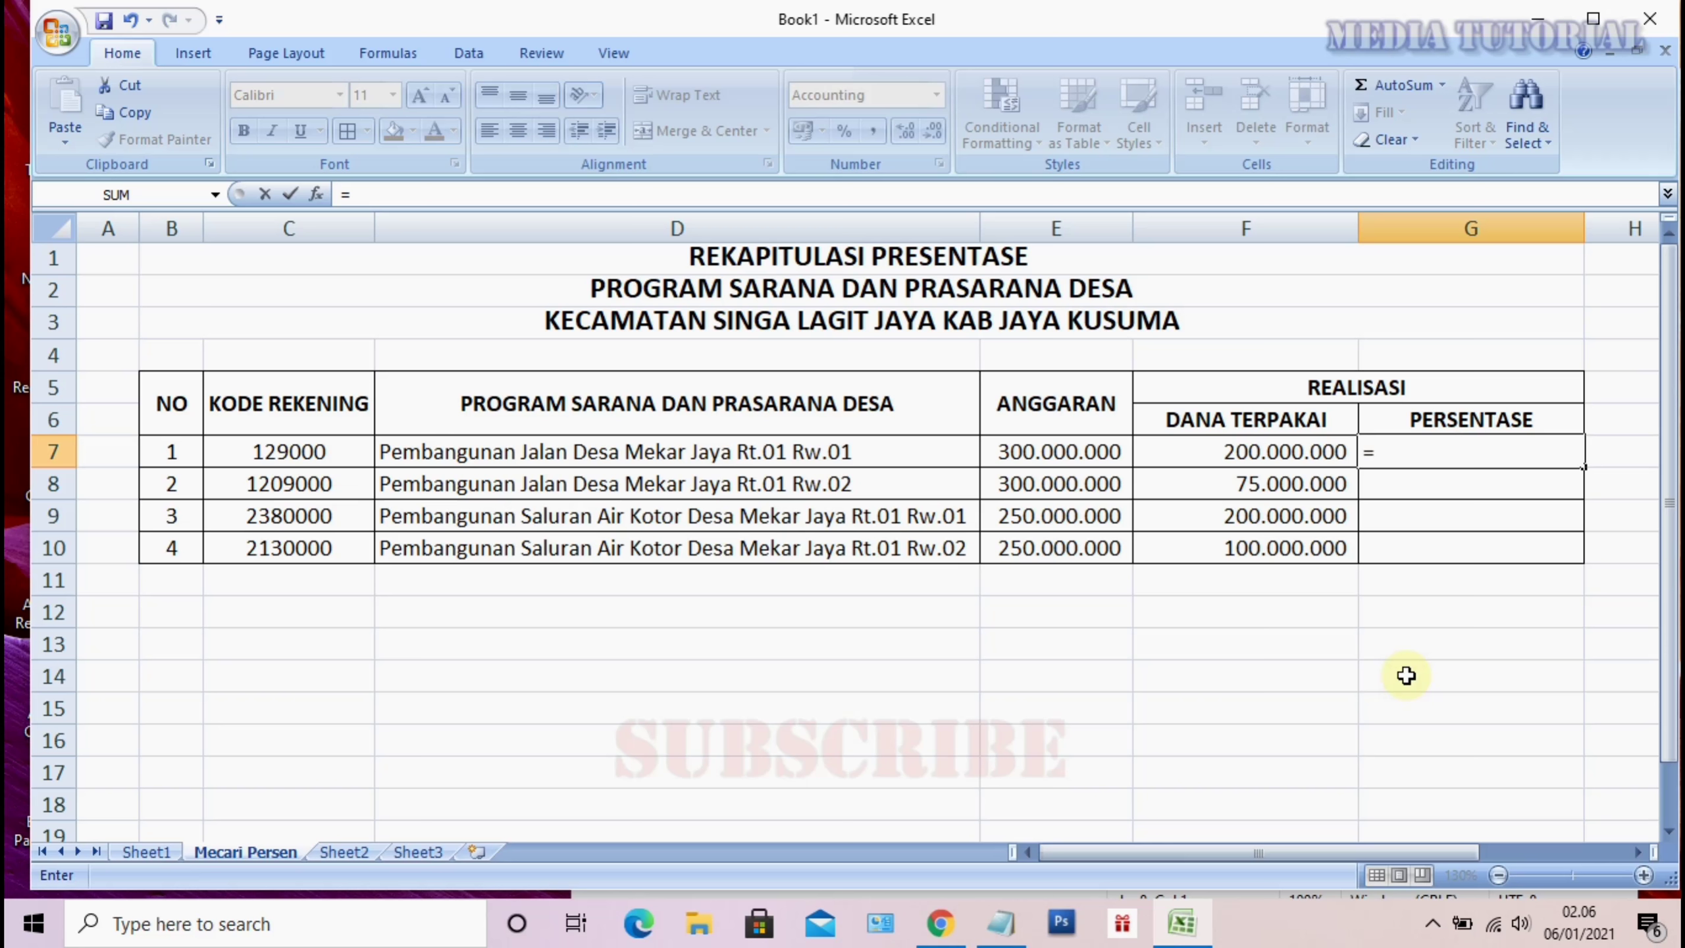
type("(")
type("100")
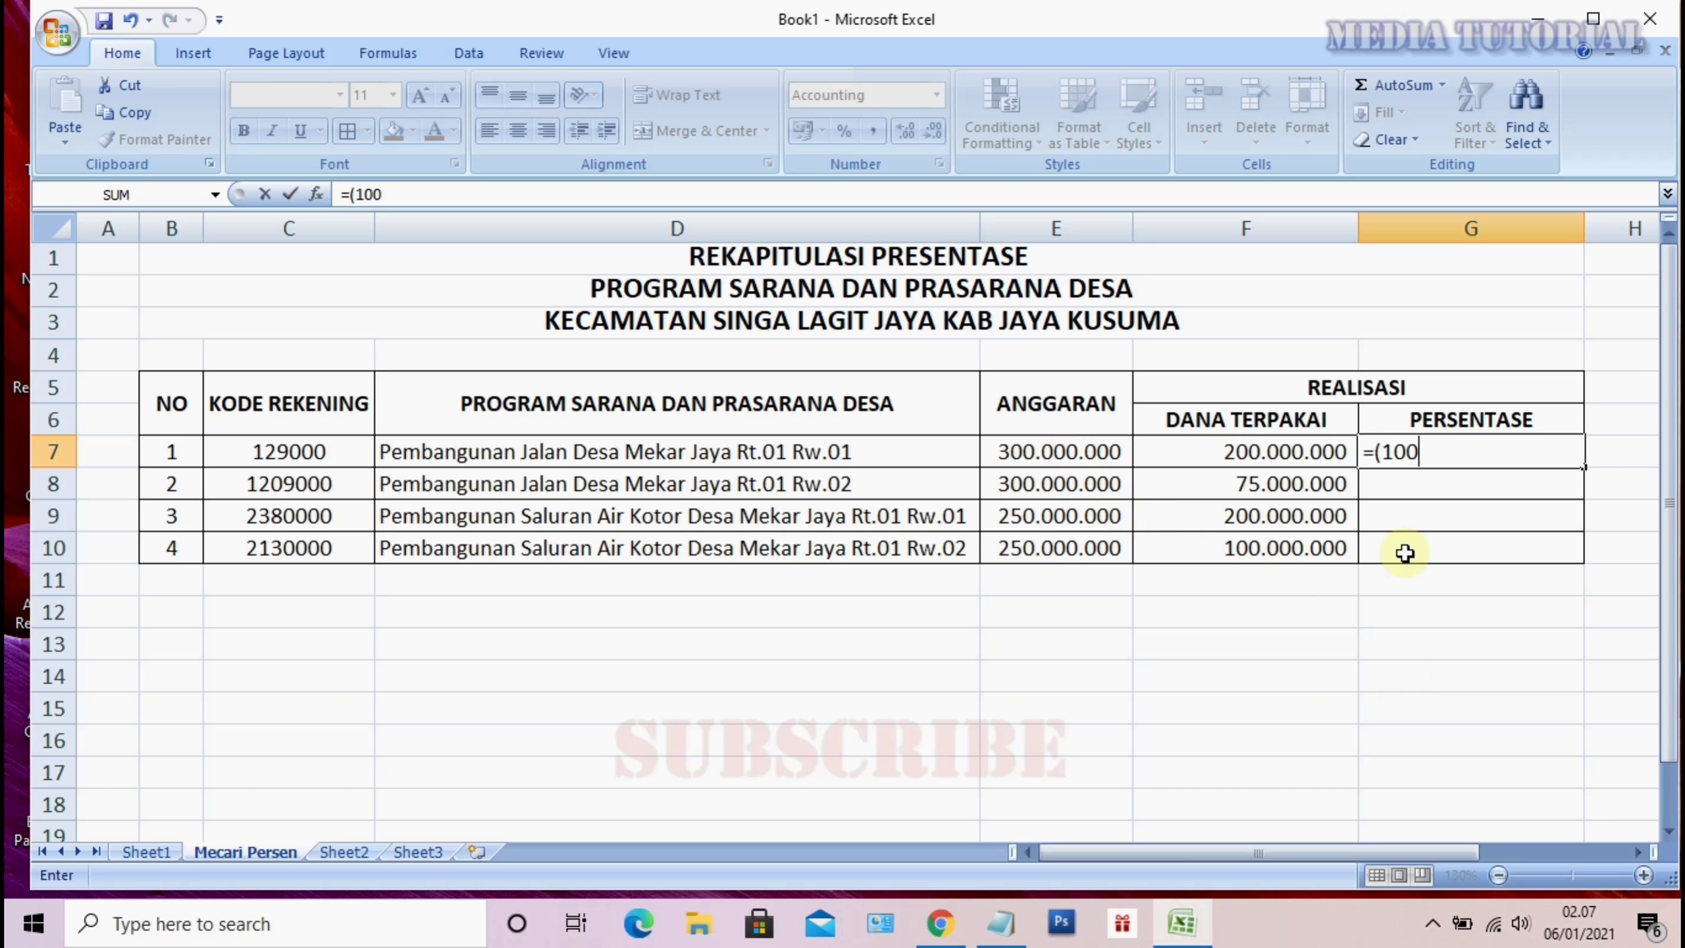
type("%")
type("*")
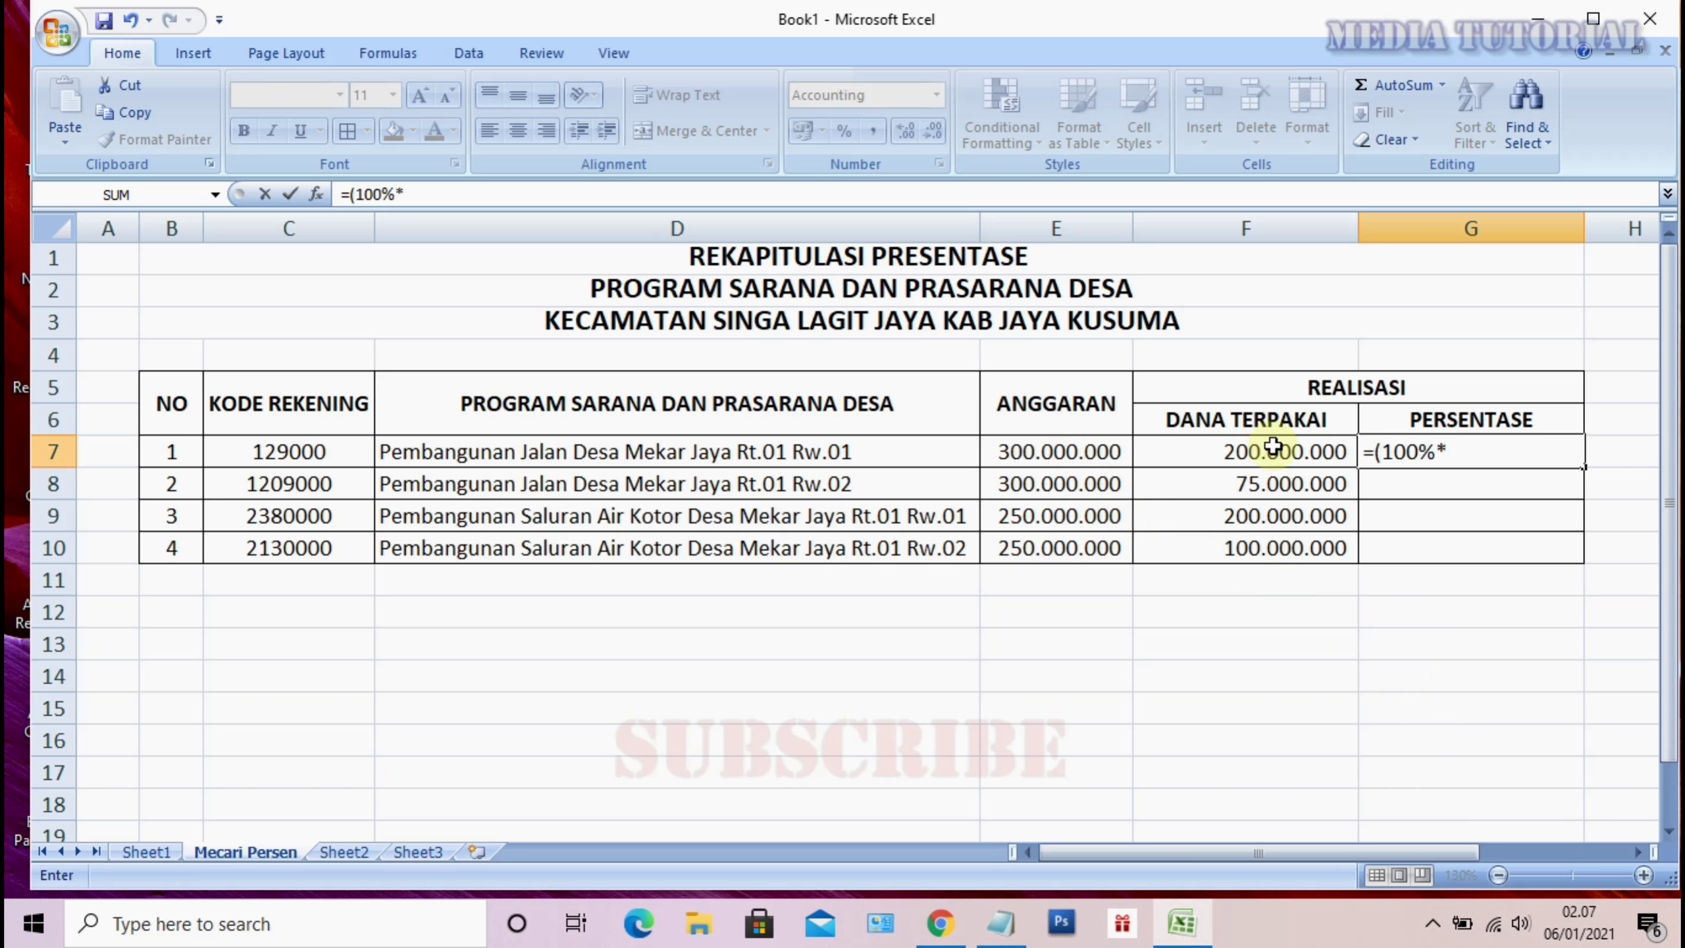
left_click(1223, 467)
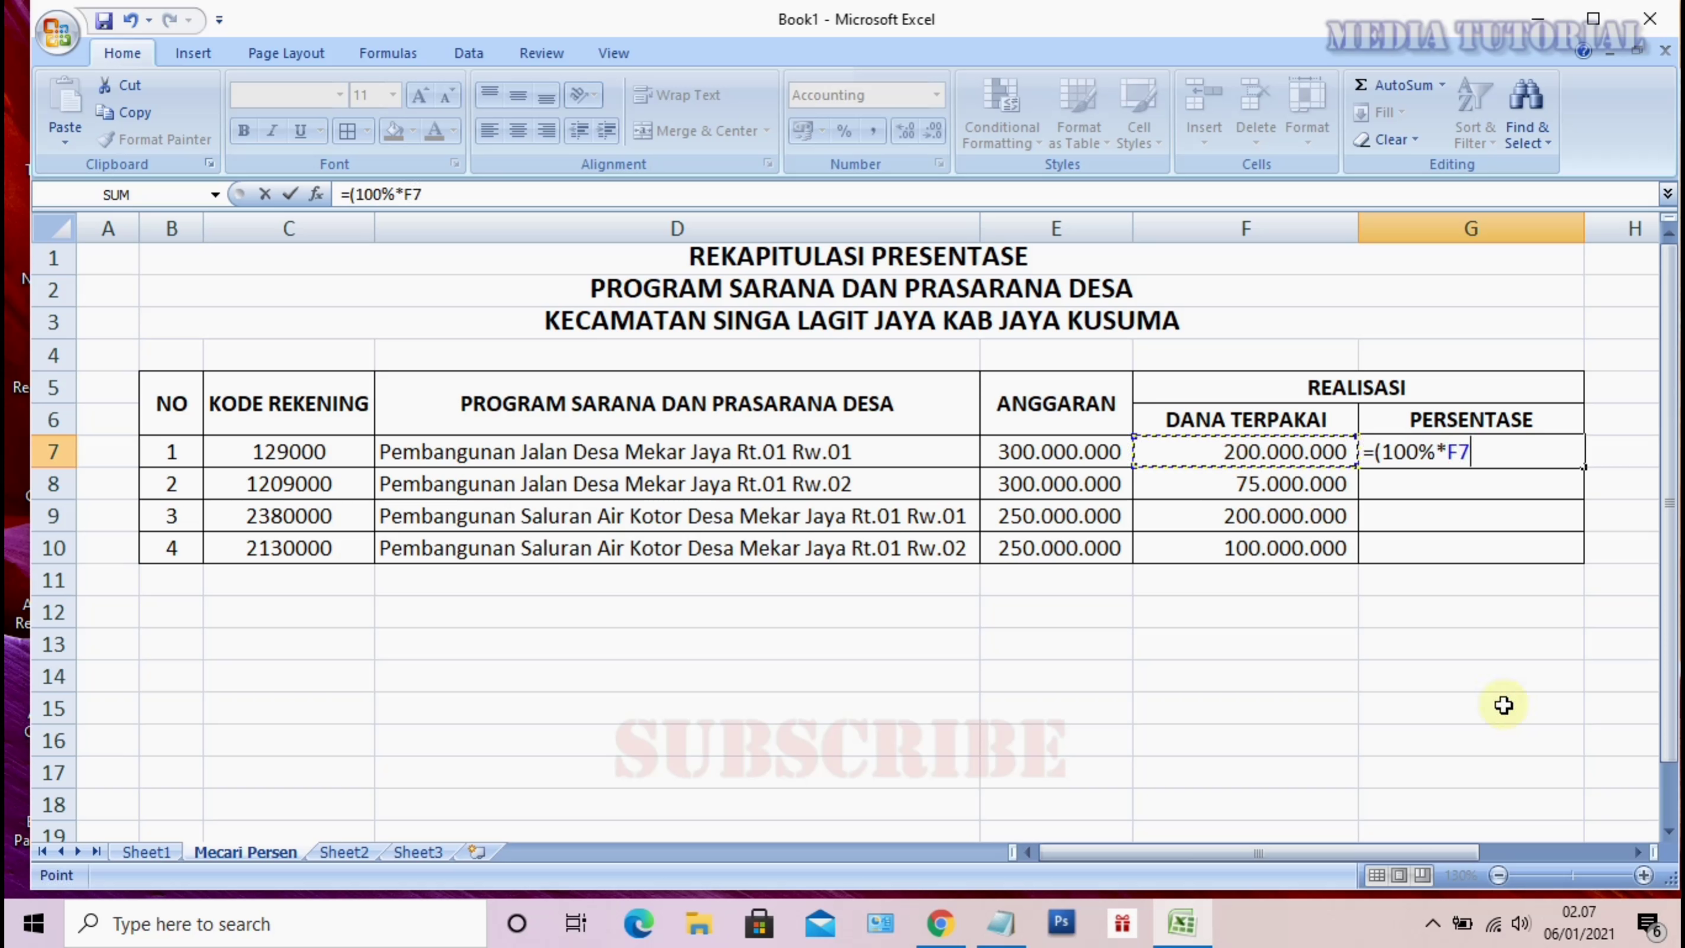
type(")/")
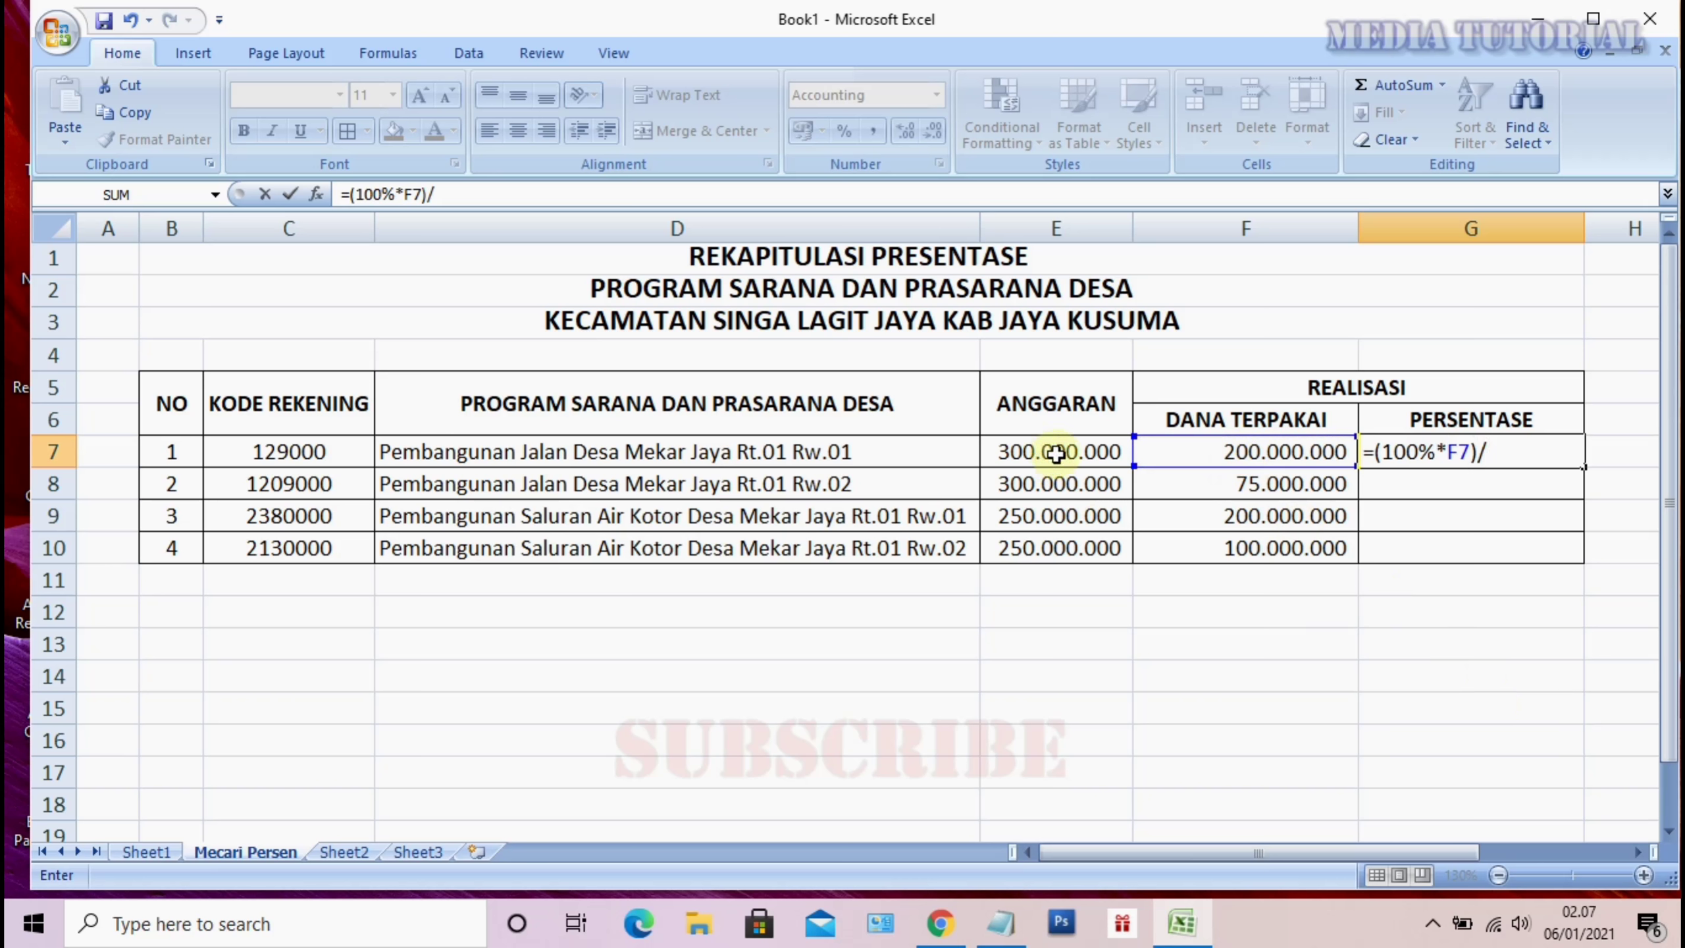
left_click(1056, 454)
key("Return")
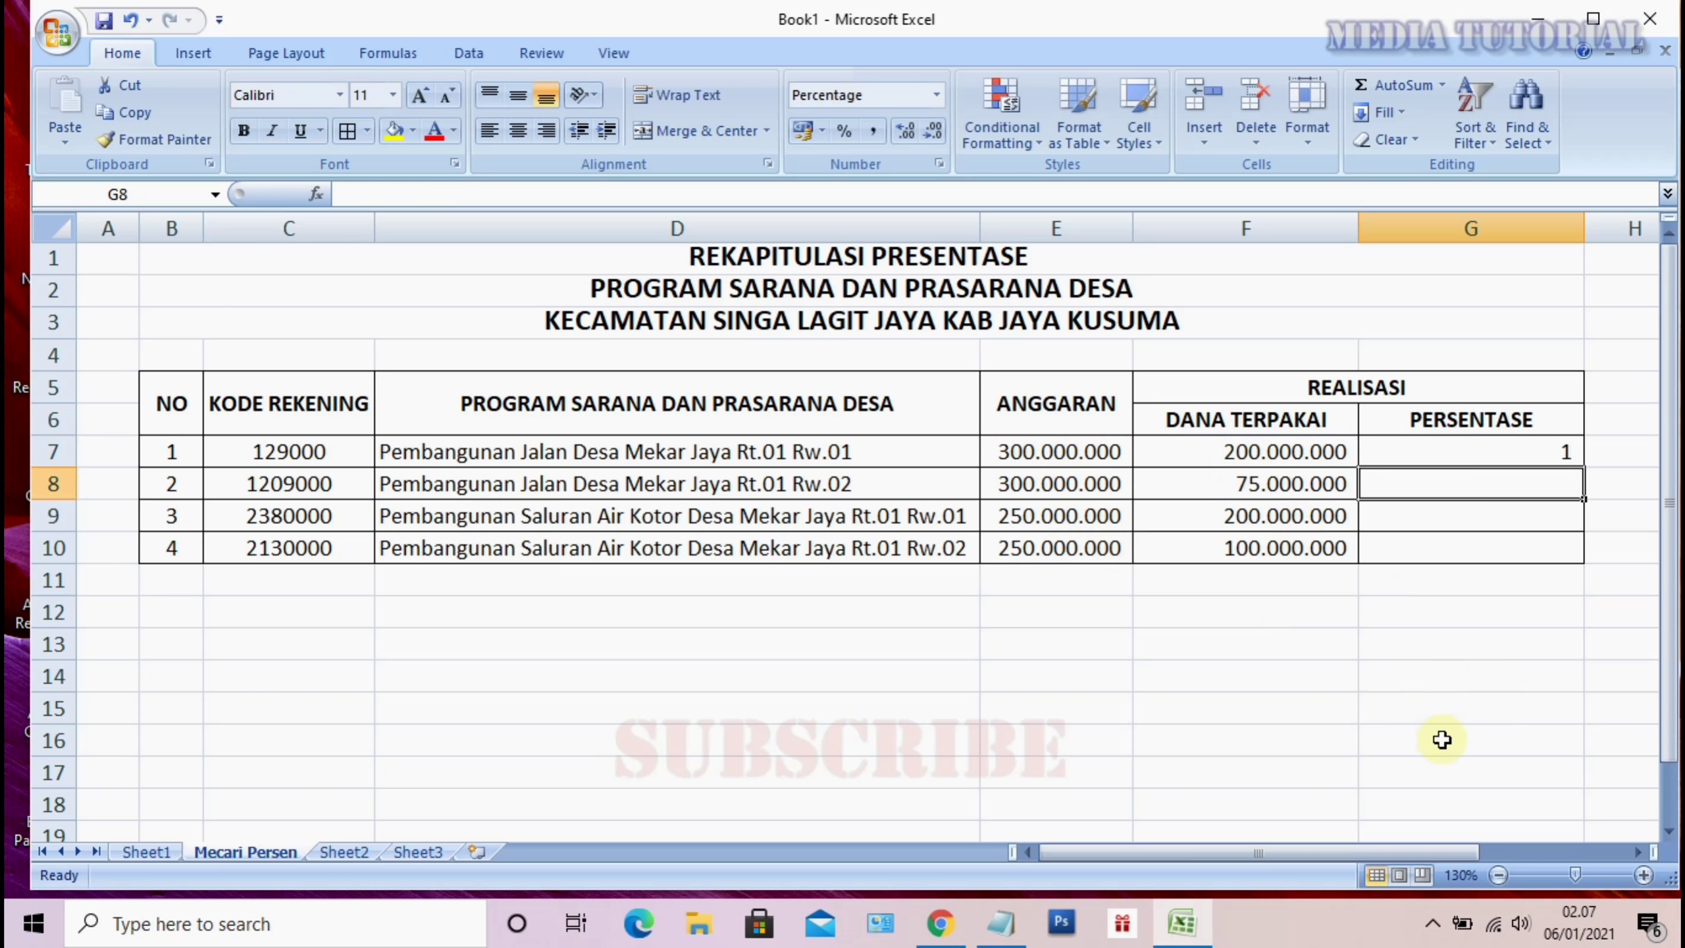
Apply Percent Style to G7:G10 so G7 shows 67%
double_click(1525, 452)
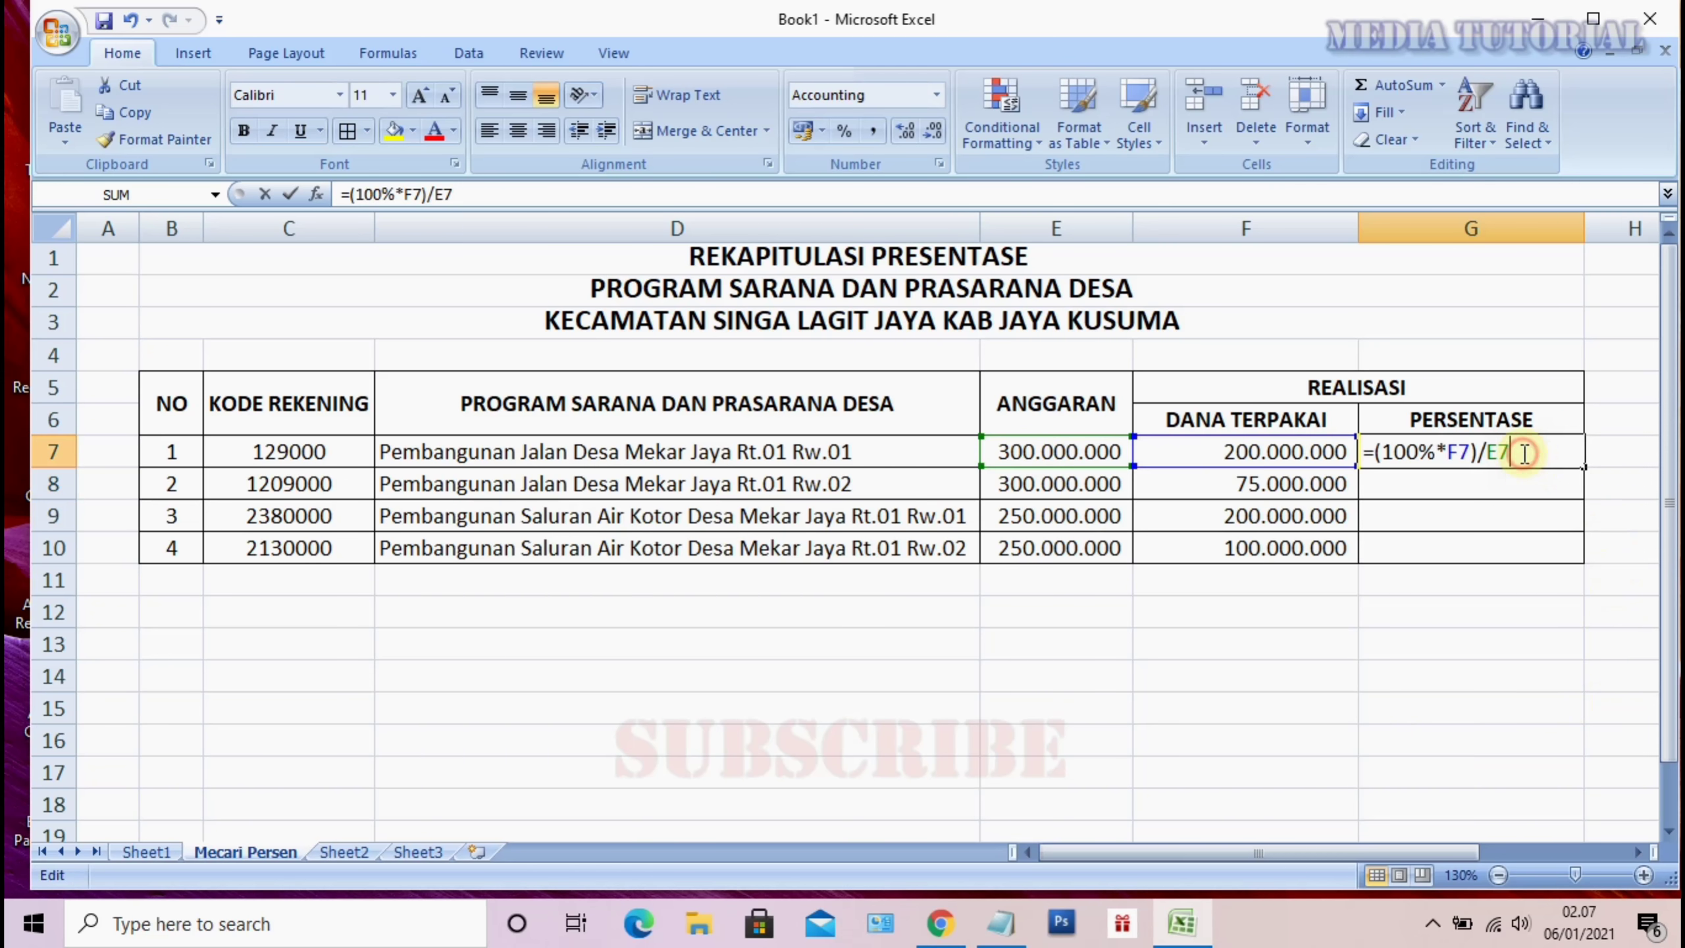
left_click(1534, 635)
left_click(1516, 451)
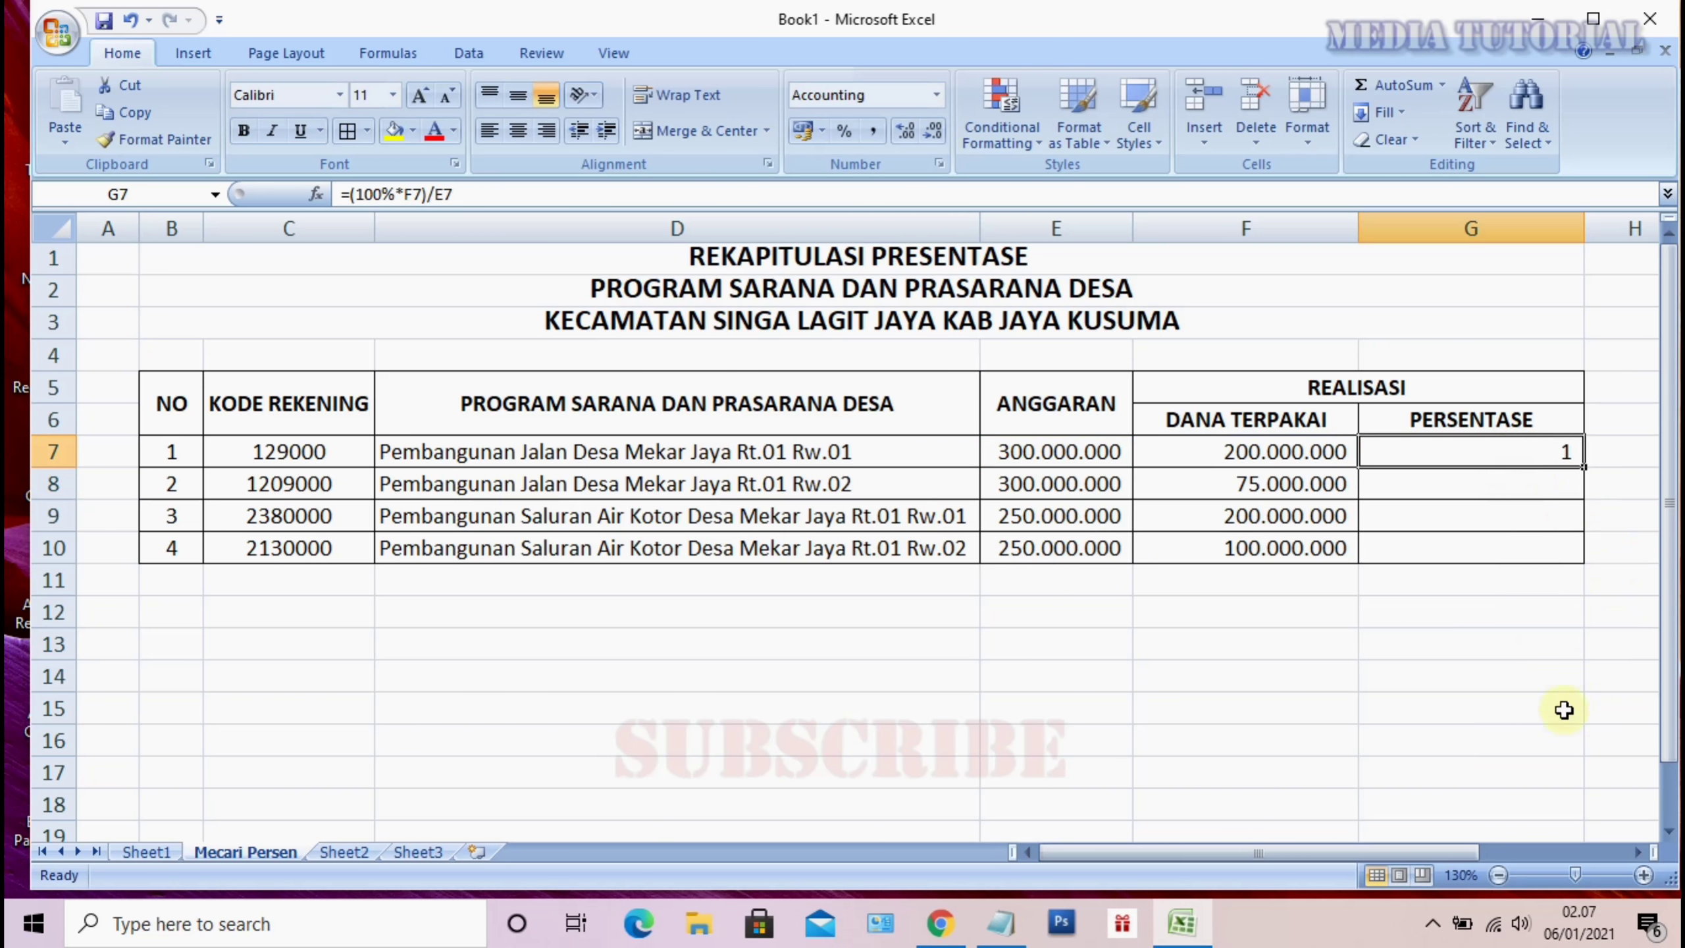
left_click_drag(1496, 448, 1478, 550)
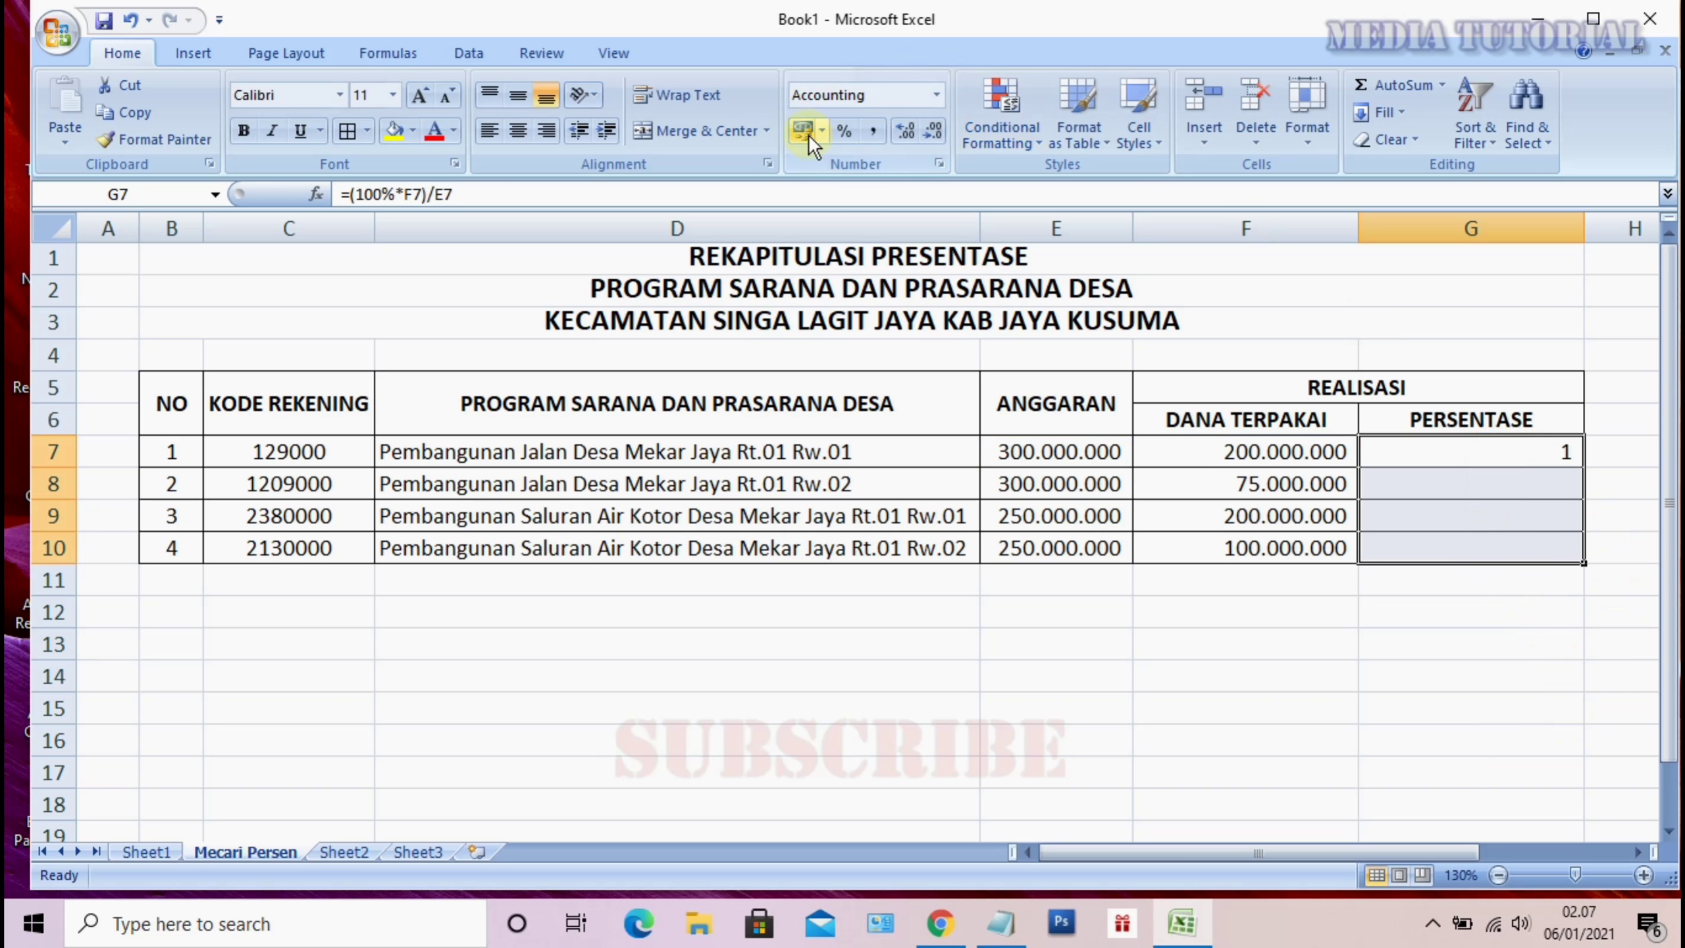
left_click(845, 132)
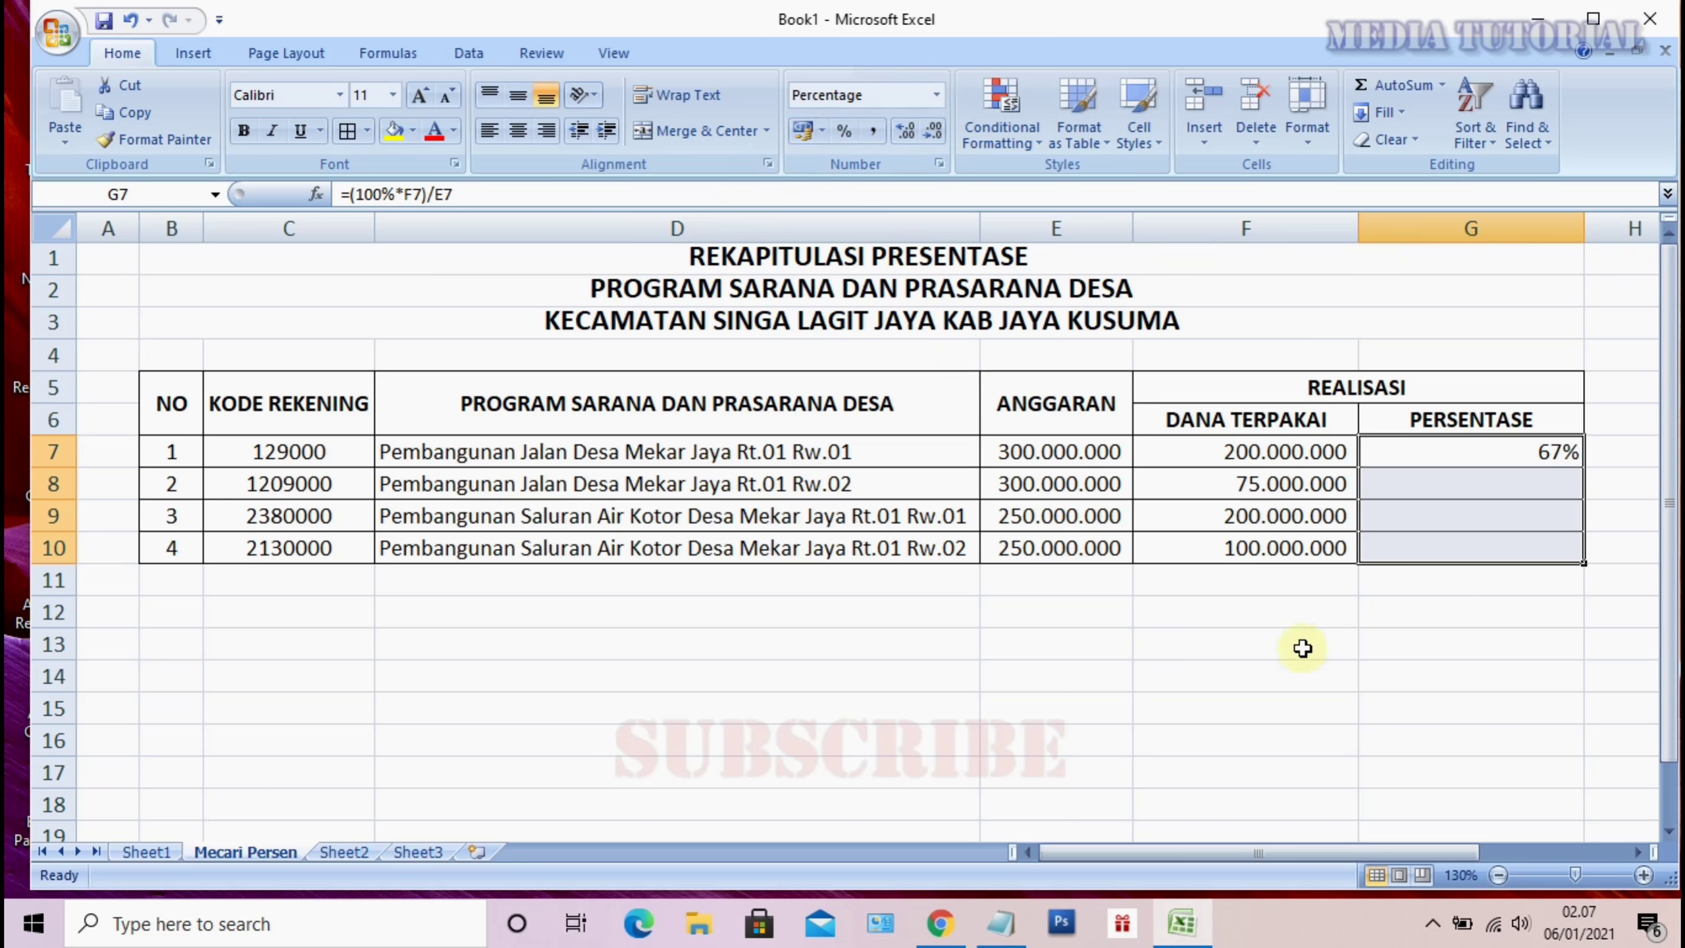
Undo the percentage format and review G7's =(100%*F7)/E7 formula without editing it
key("ctrl+z")
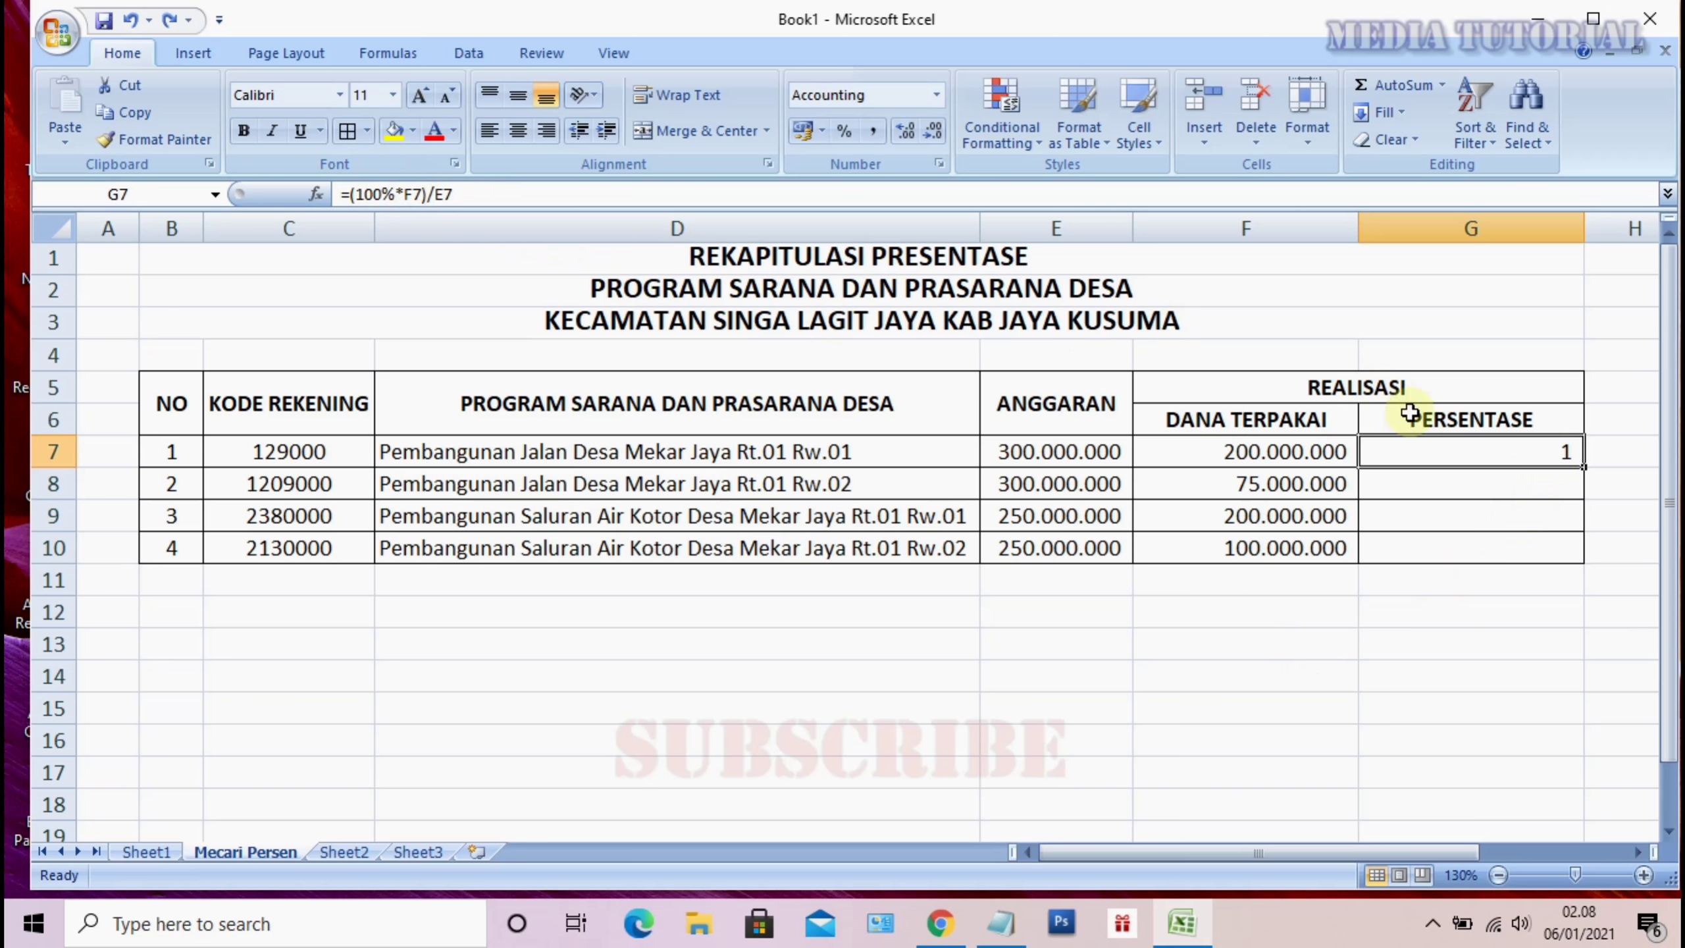
double_click(1427, 449)
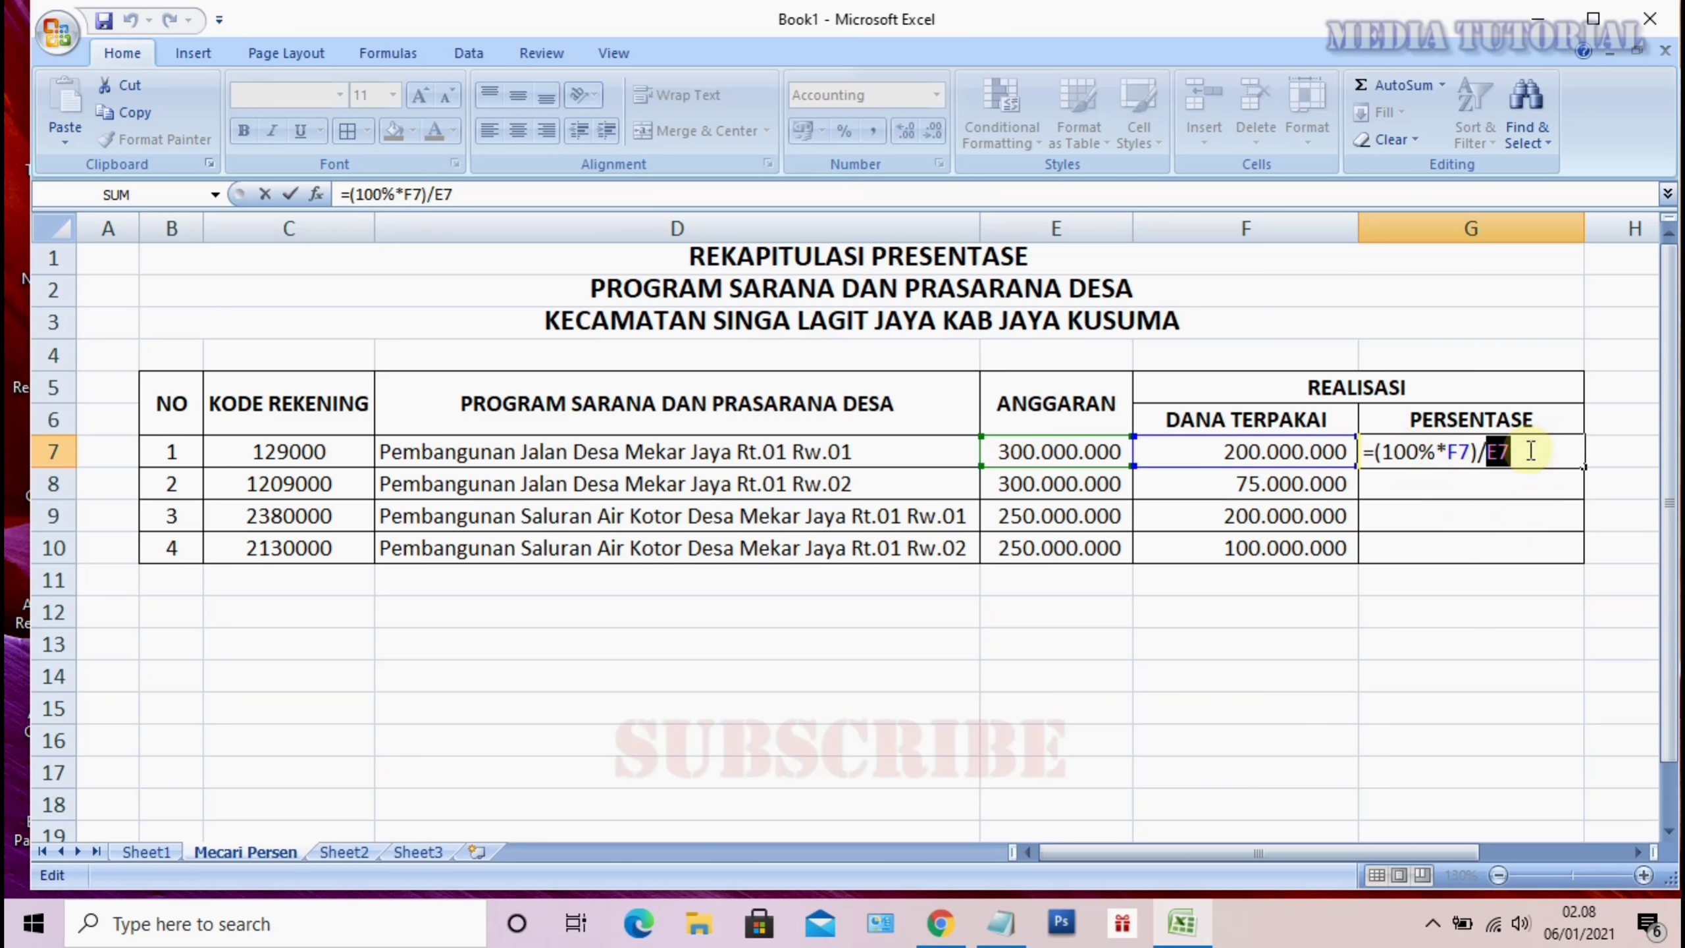
double_click(1413, 457)
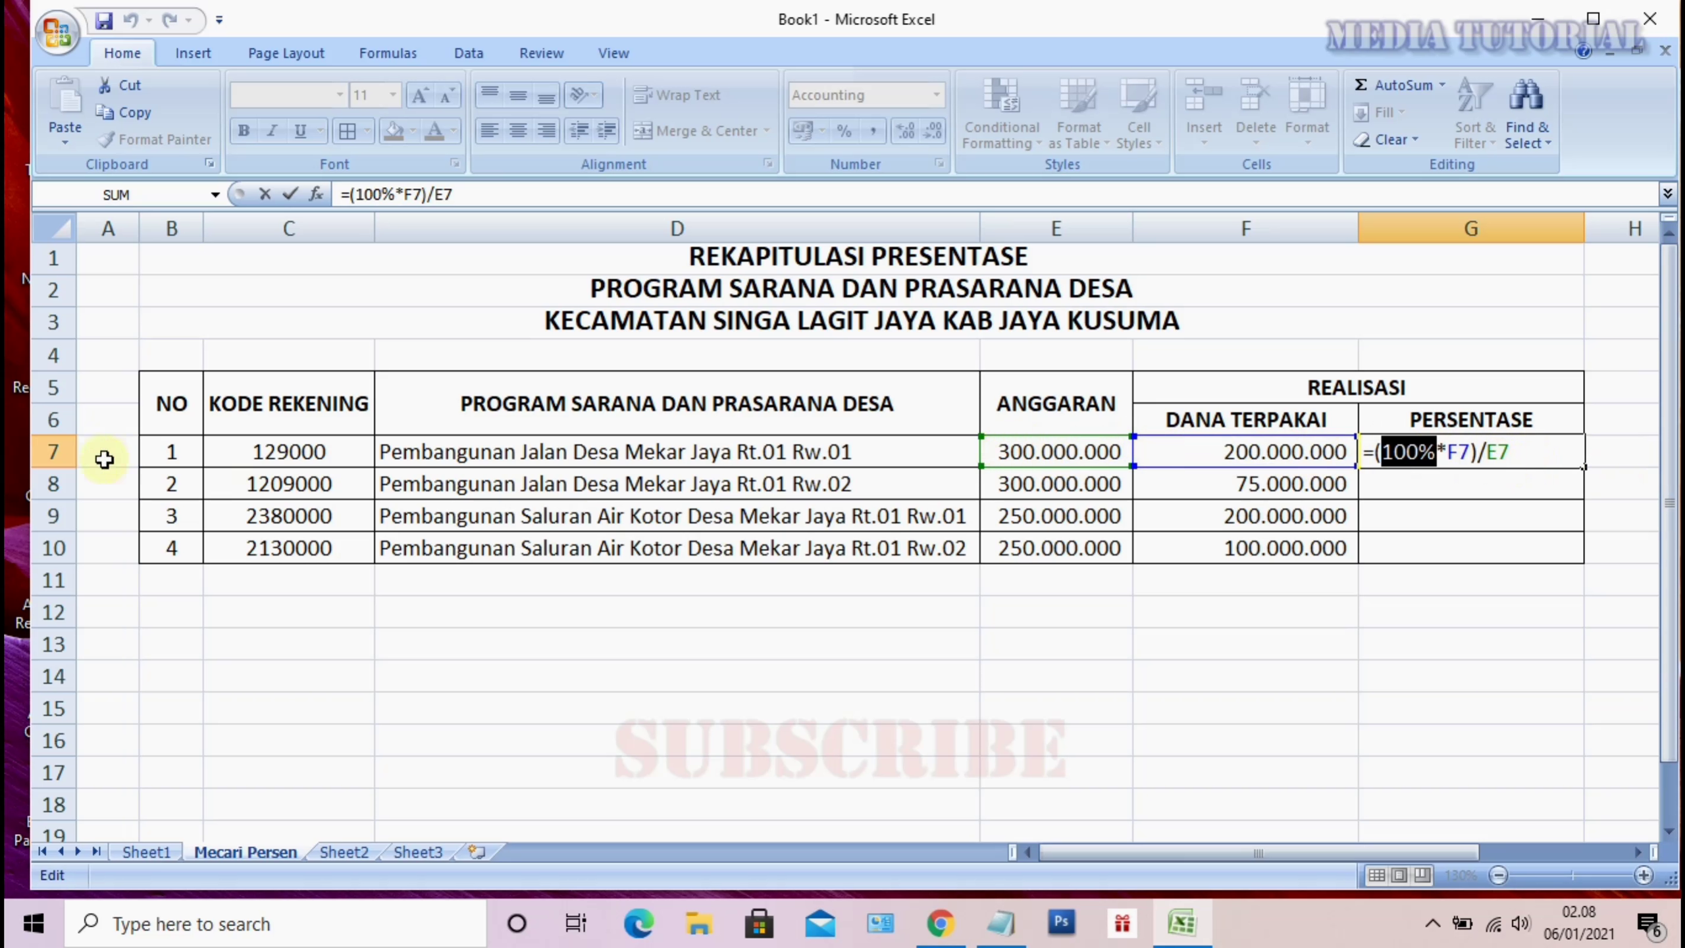
left_click(1525, 452)
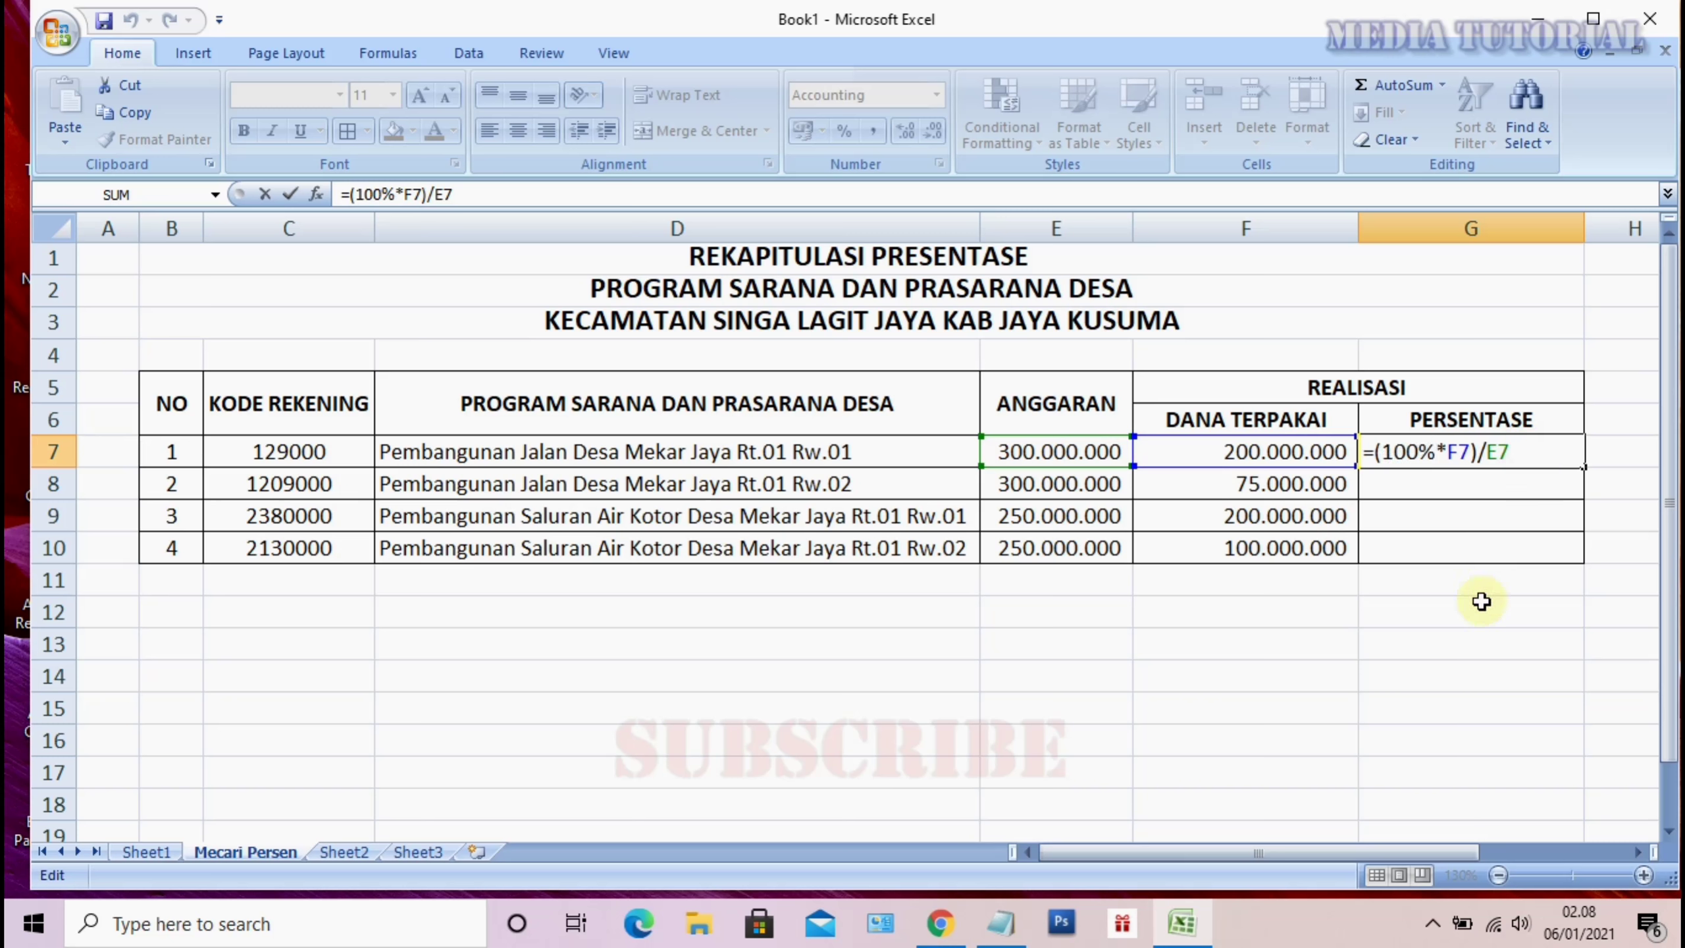
key("Return")
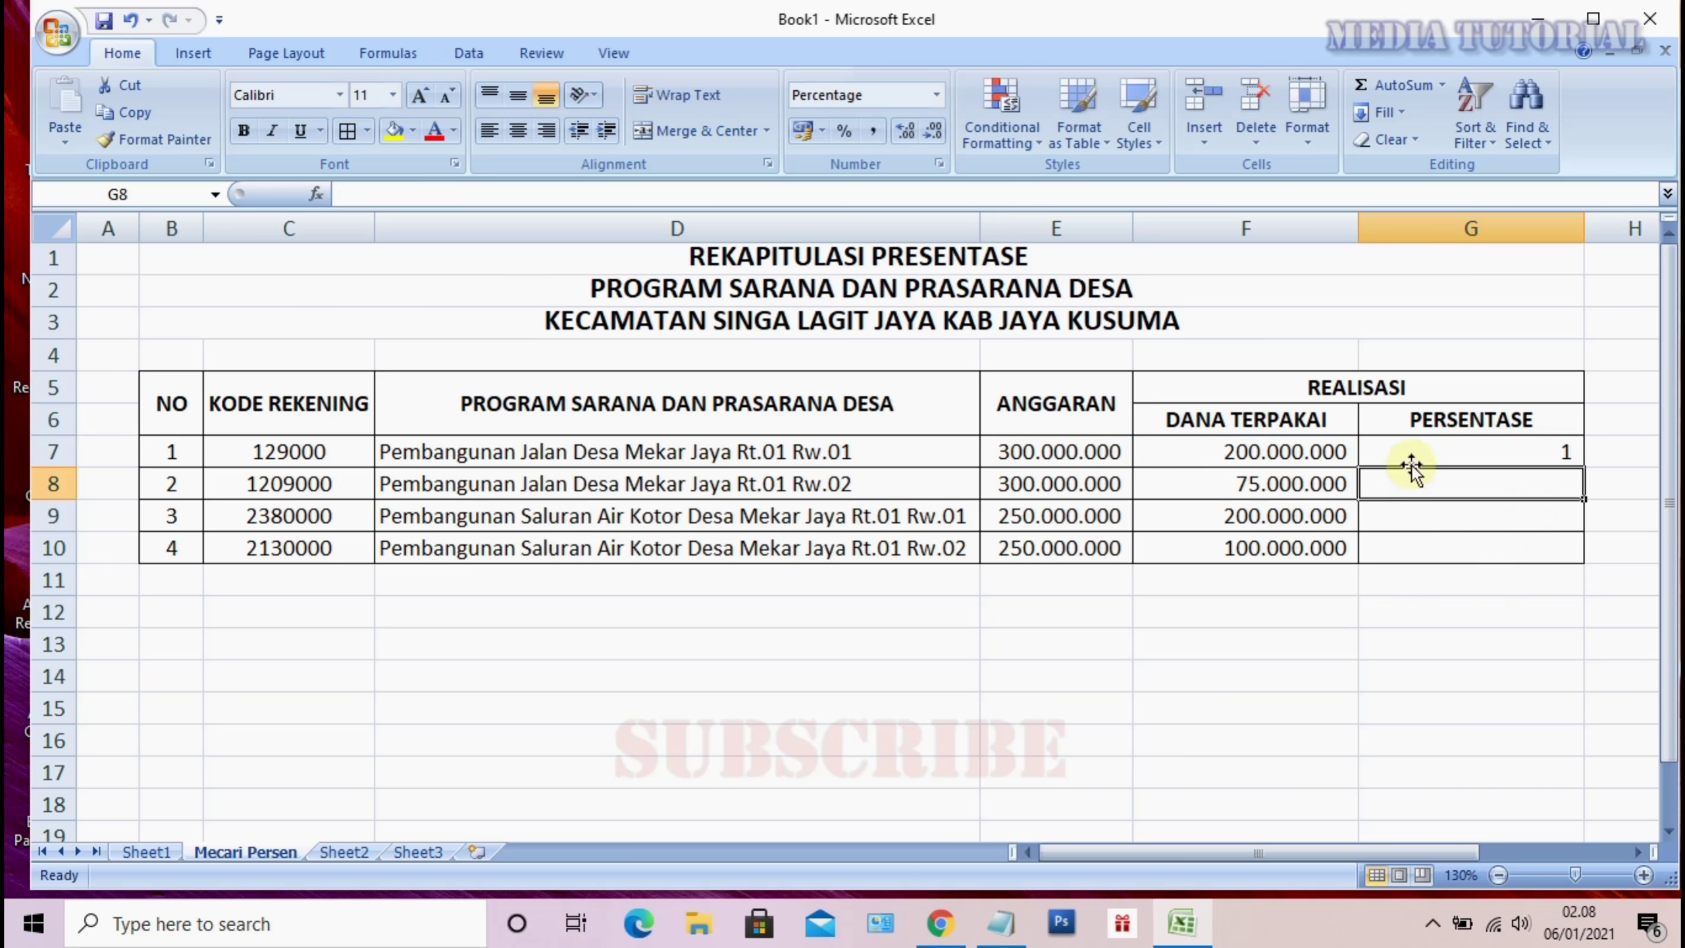
left_click(1415, 456)
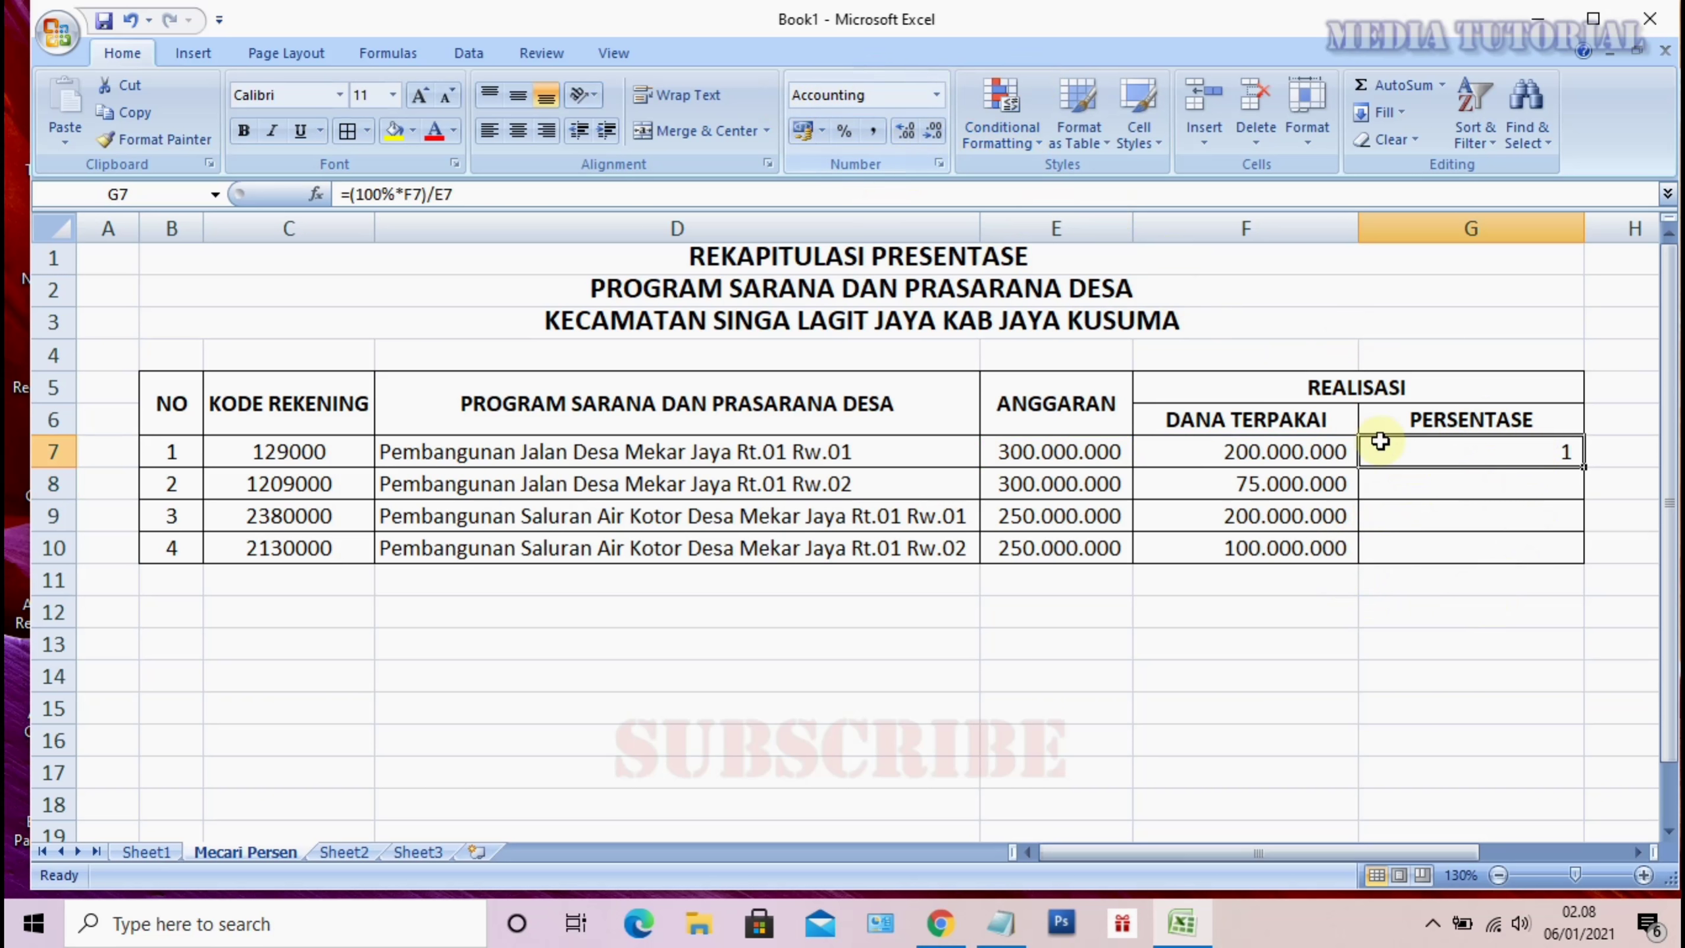
Apply Percent Style to G7:G10 and autofit column G's width
left_click_drag(1404, 452, 1413, 547)
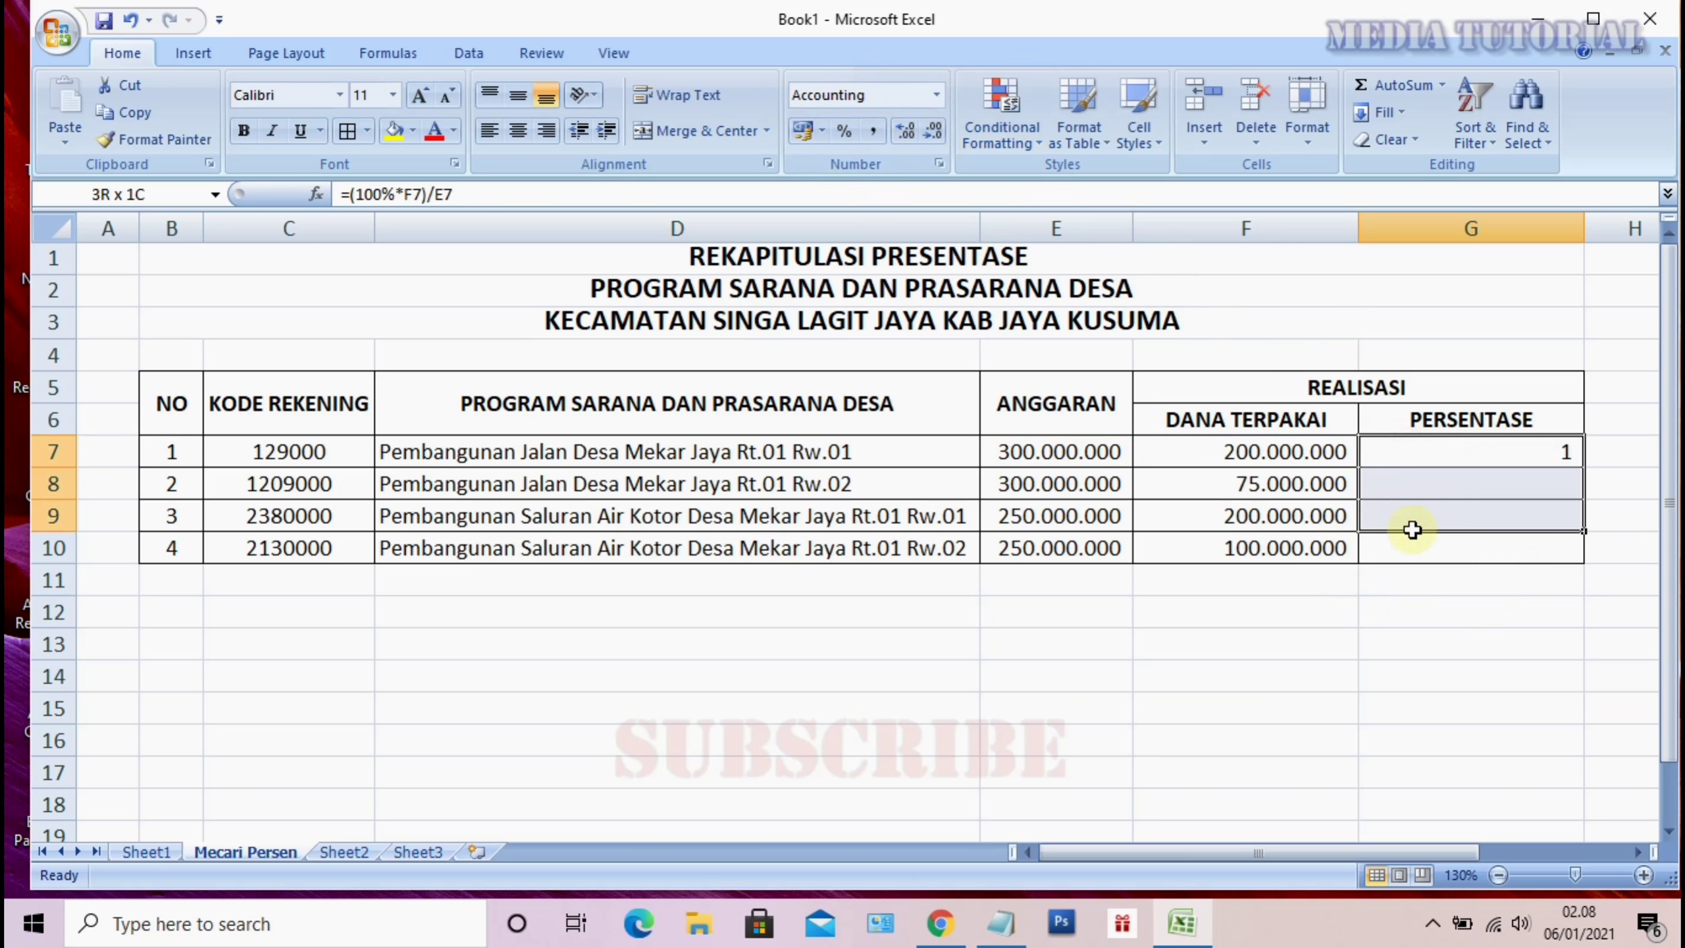
left_click(843, 131)
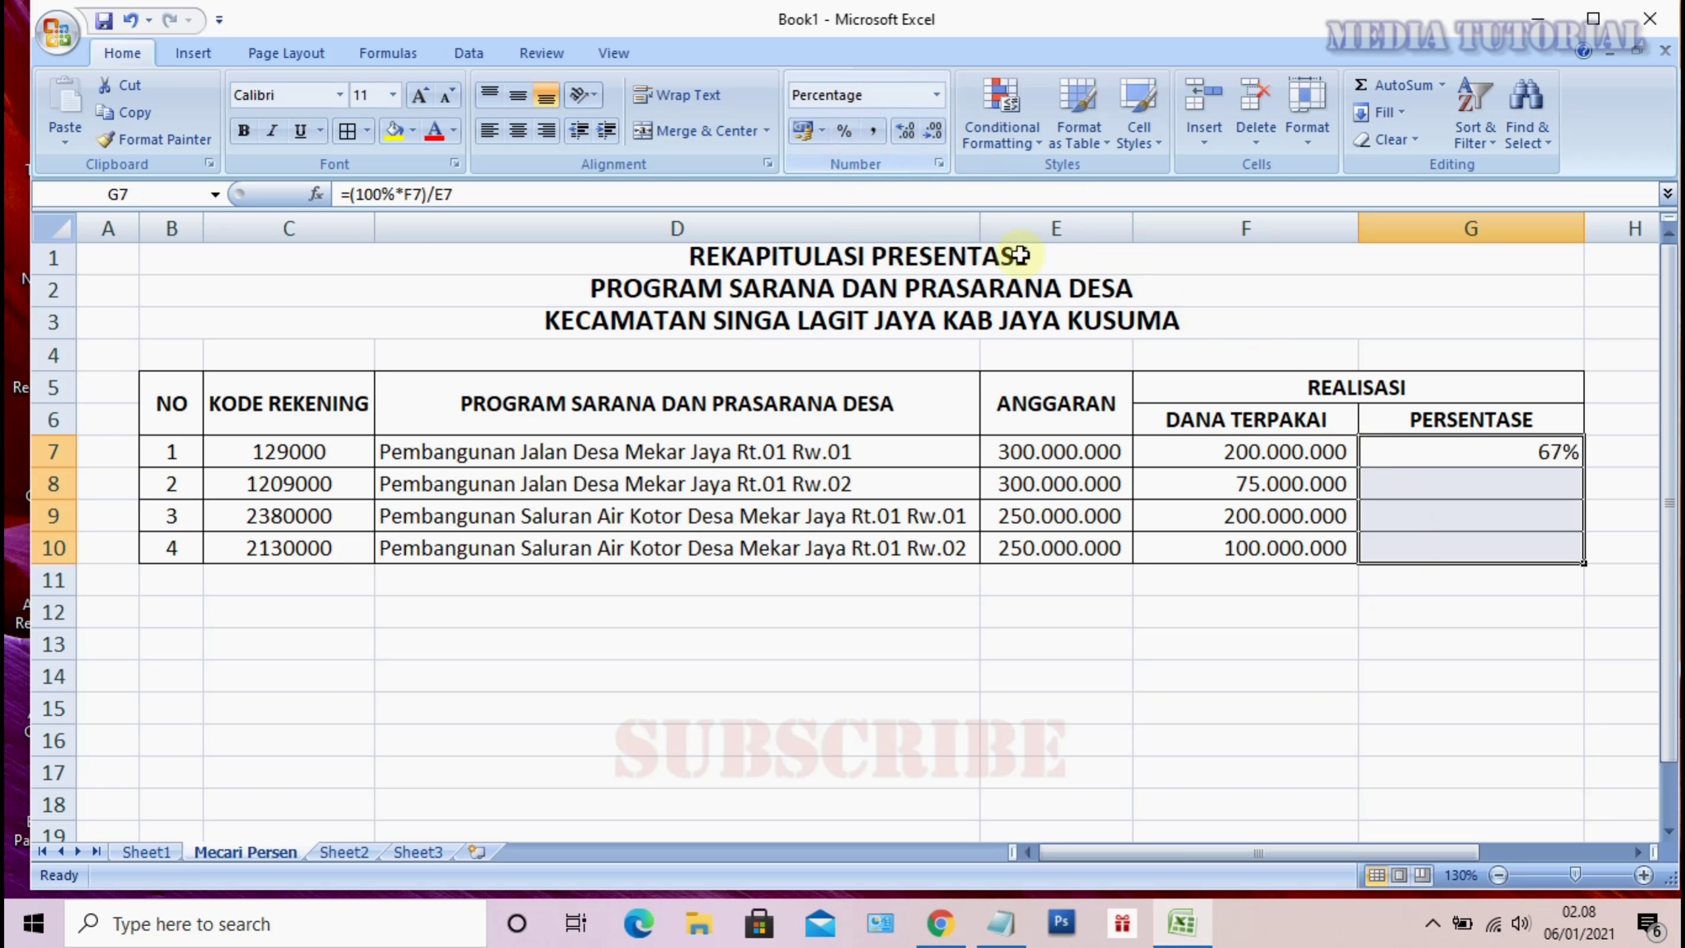
double_click(1579, 228)
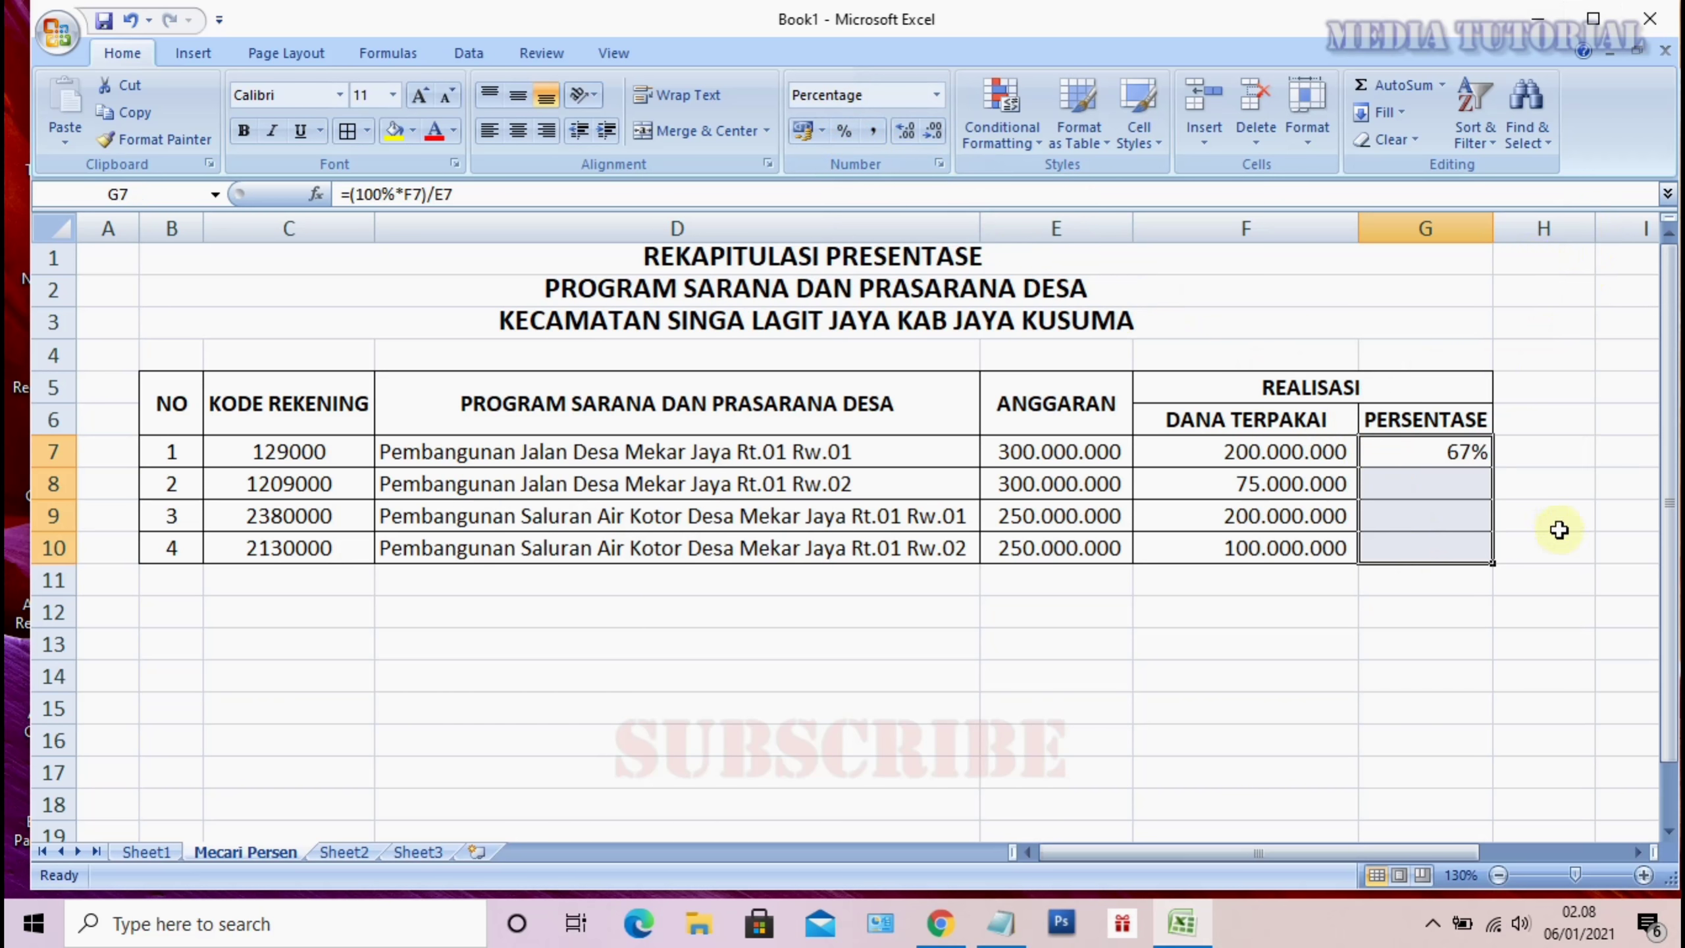
left_click(1549, 601)
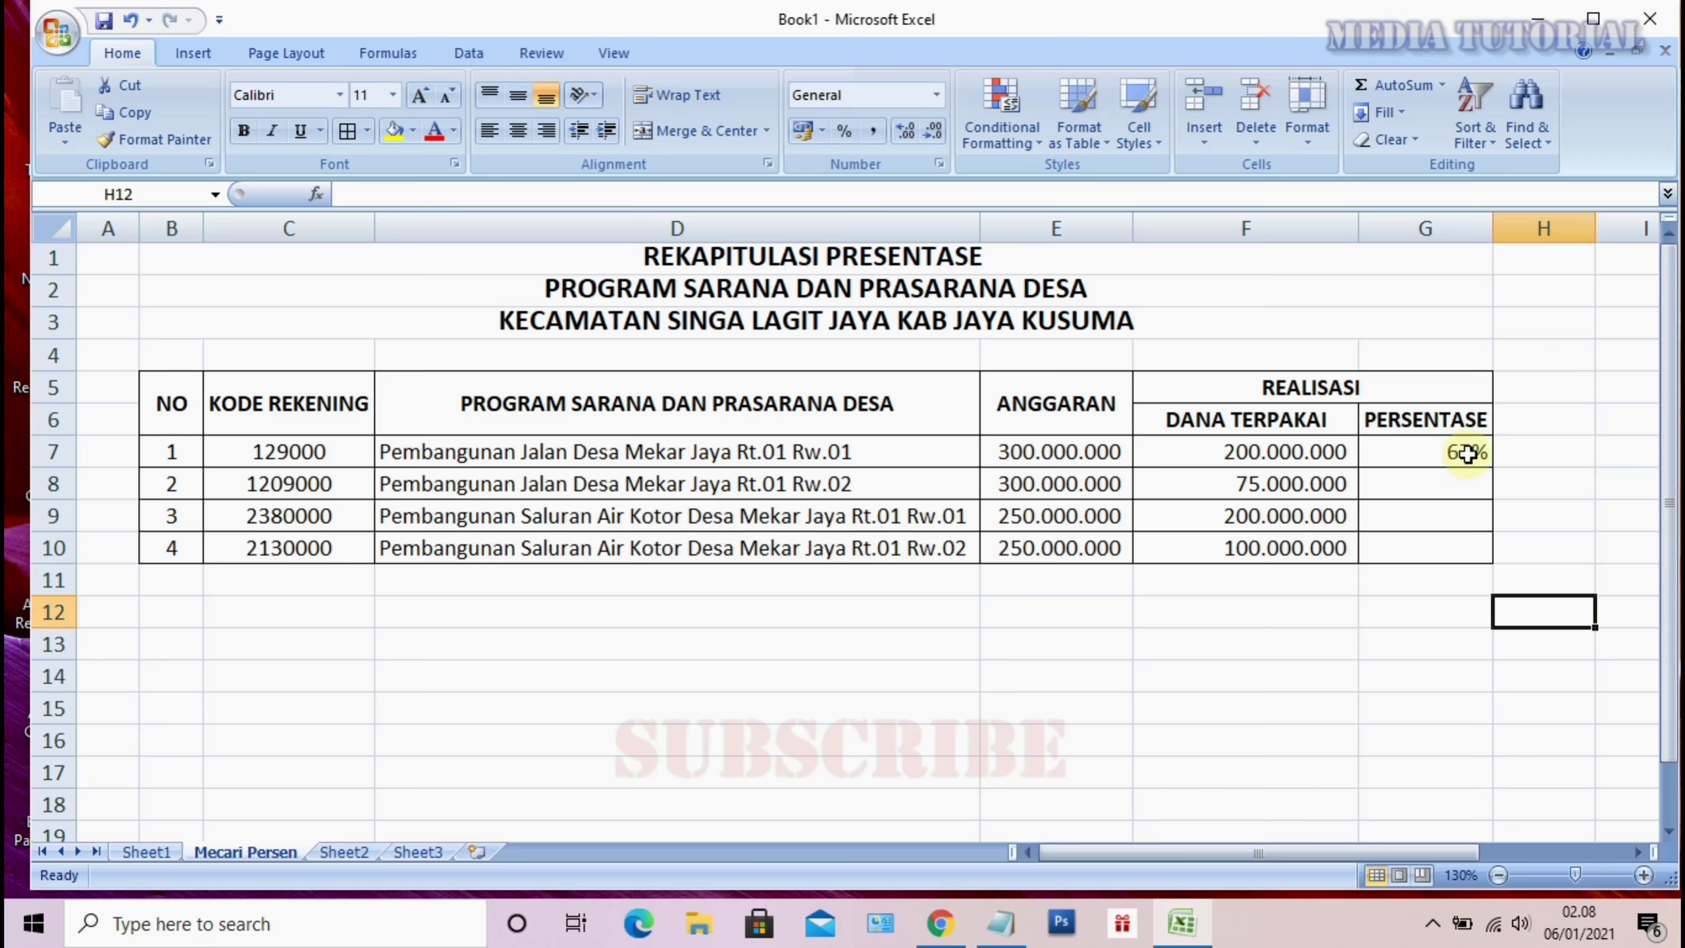
Centre the percentage values across column G
left_click(1426, 229)
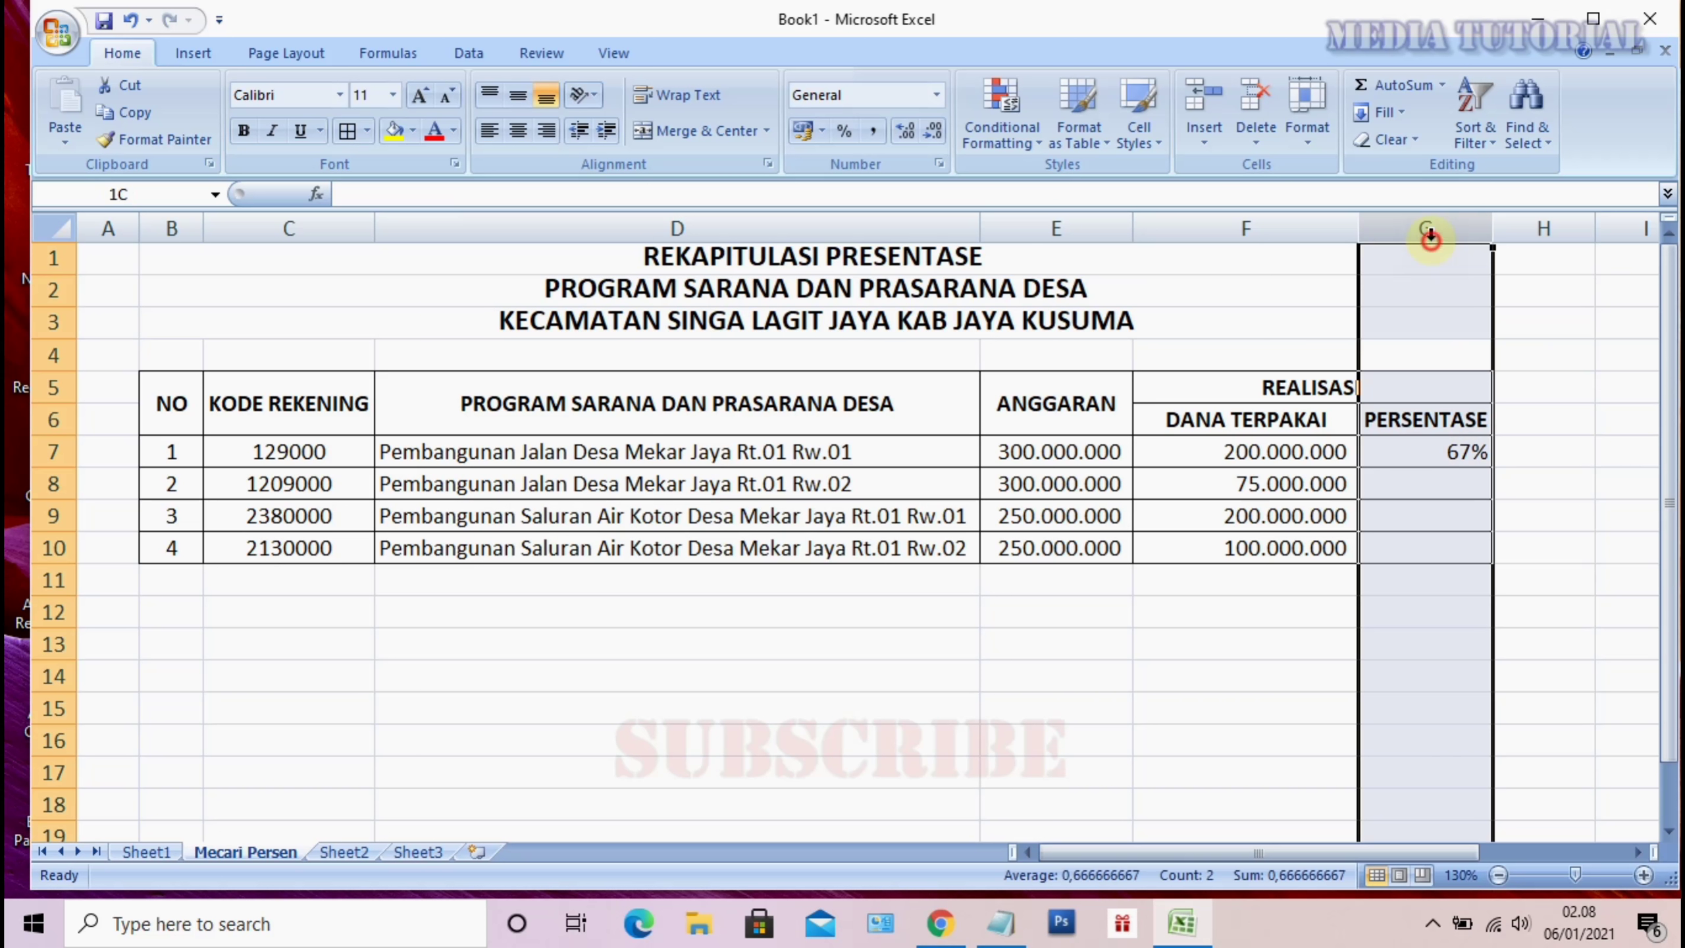
left_click(524, 132)
left_click(1299, 685)
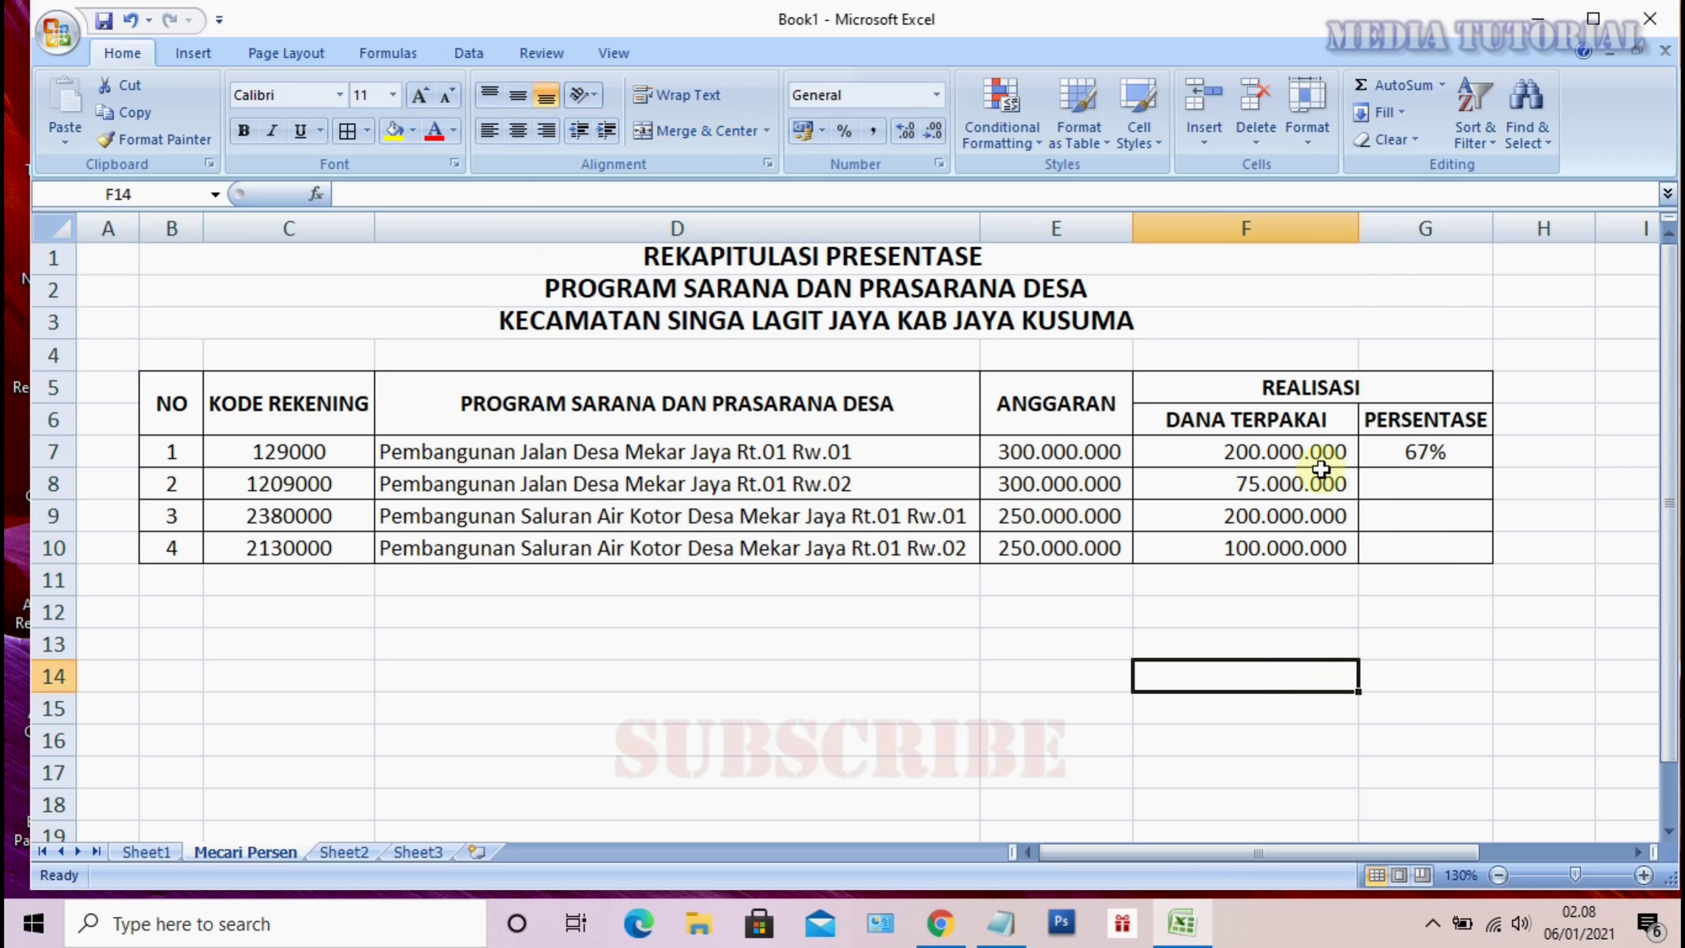
Change the first DANA TERPAKAI value in F7 from 200.000.000 to 300.000.000
left_click(1251, 452)
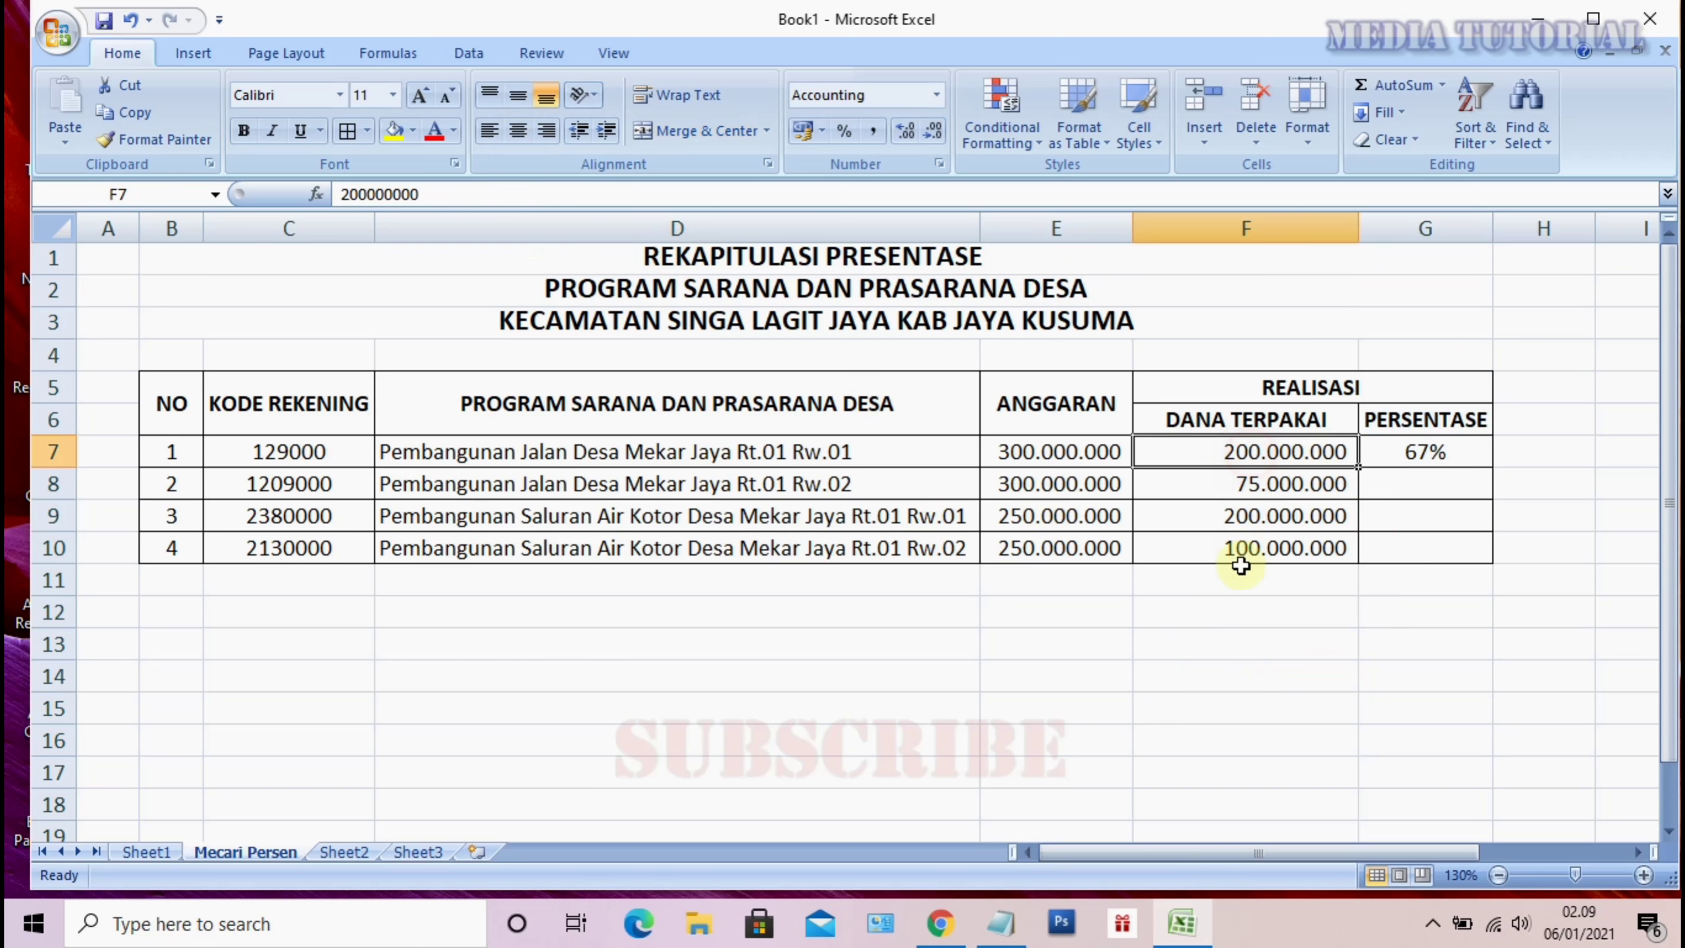
double_click(1231, 451)
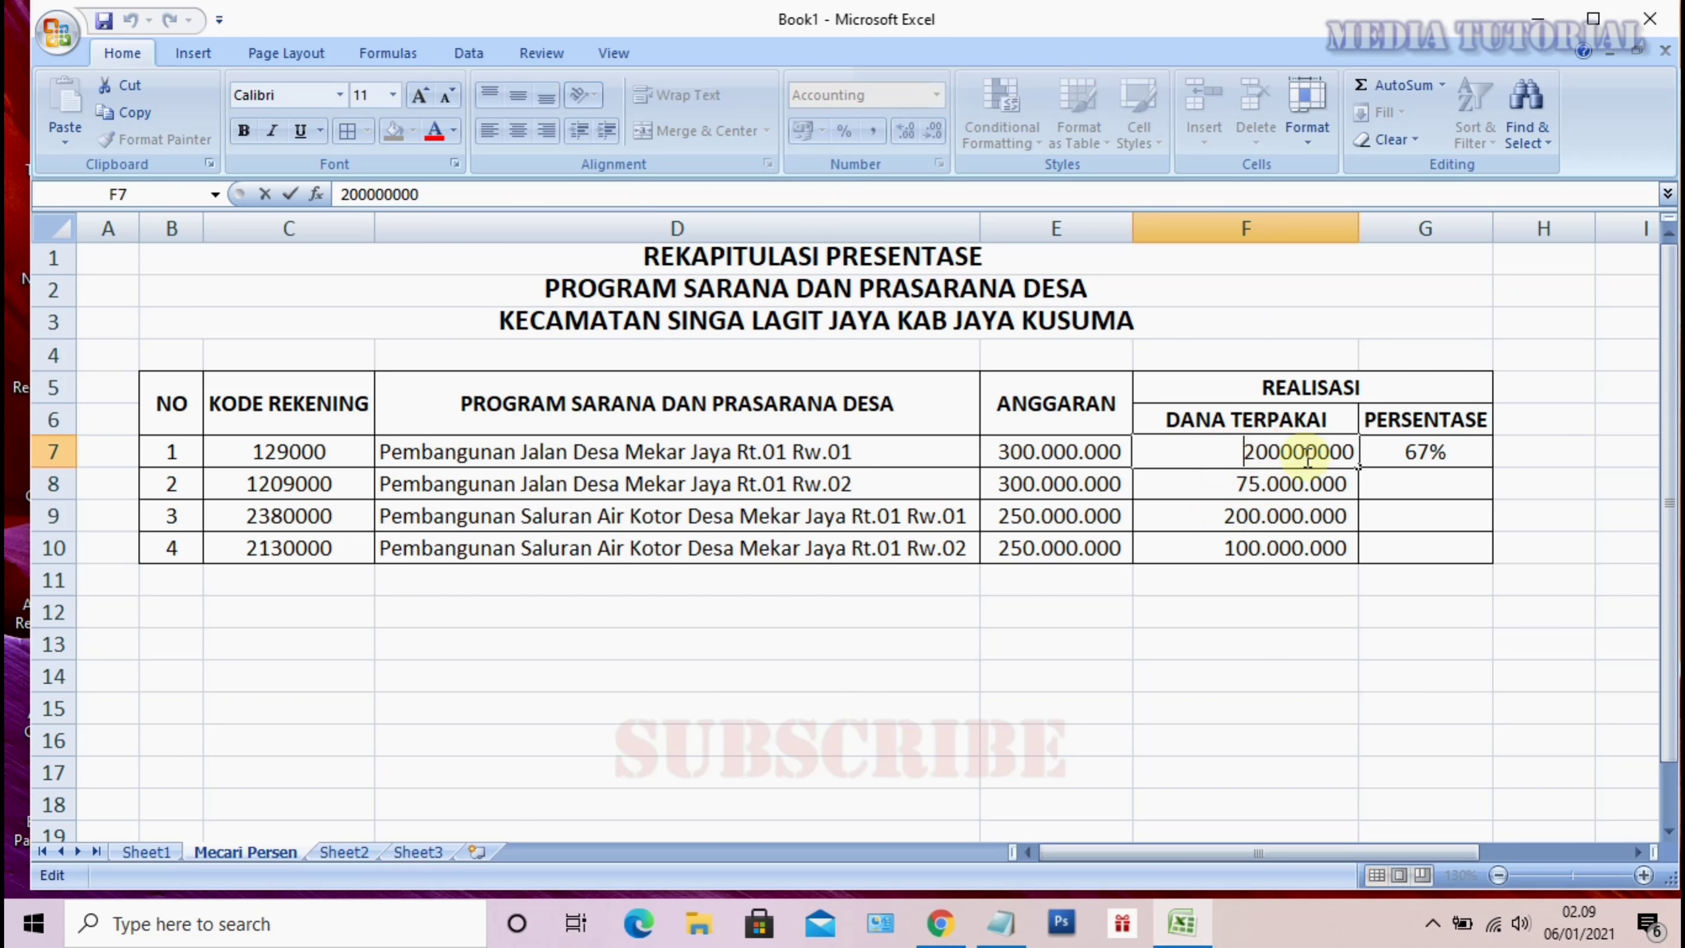
double_click(1249, 453)
left_click(1250, 454)
double_click(1251, 452)
left_click(1244, 452)
key("Delete")
type("3")
key("Return")
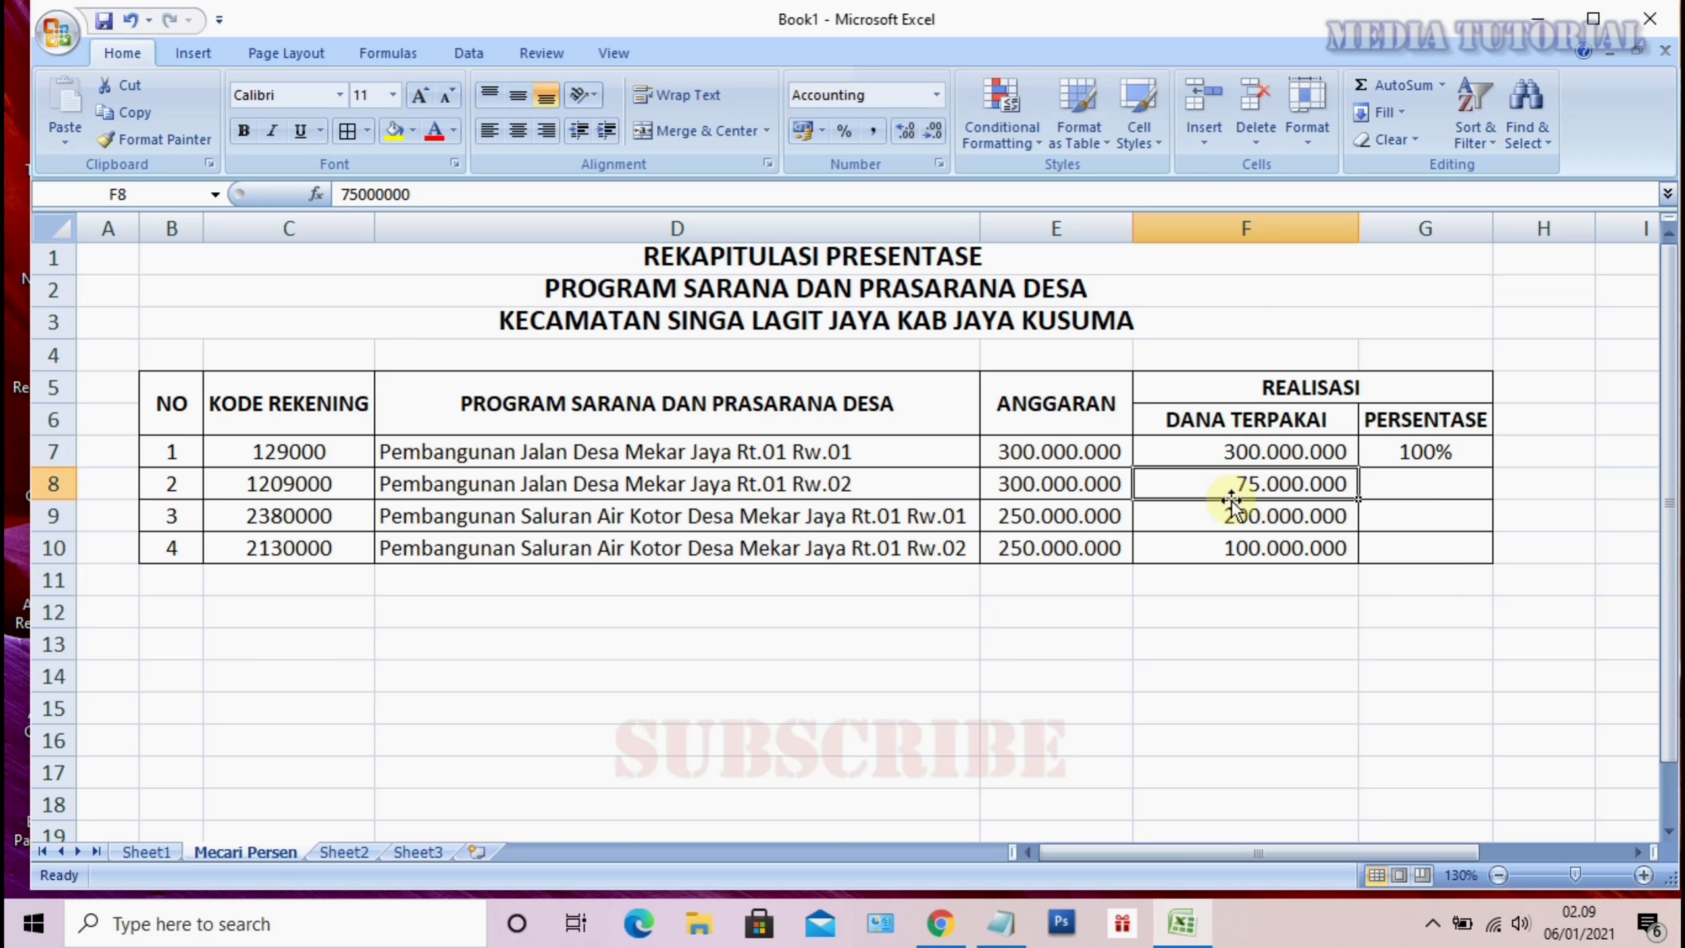
Check that G7's percentage formula now recalculates to 100%
double_click(1422, 447)
left_click(1592, 514)
left_click(1489, 458)
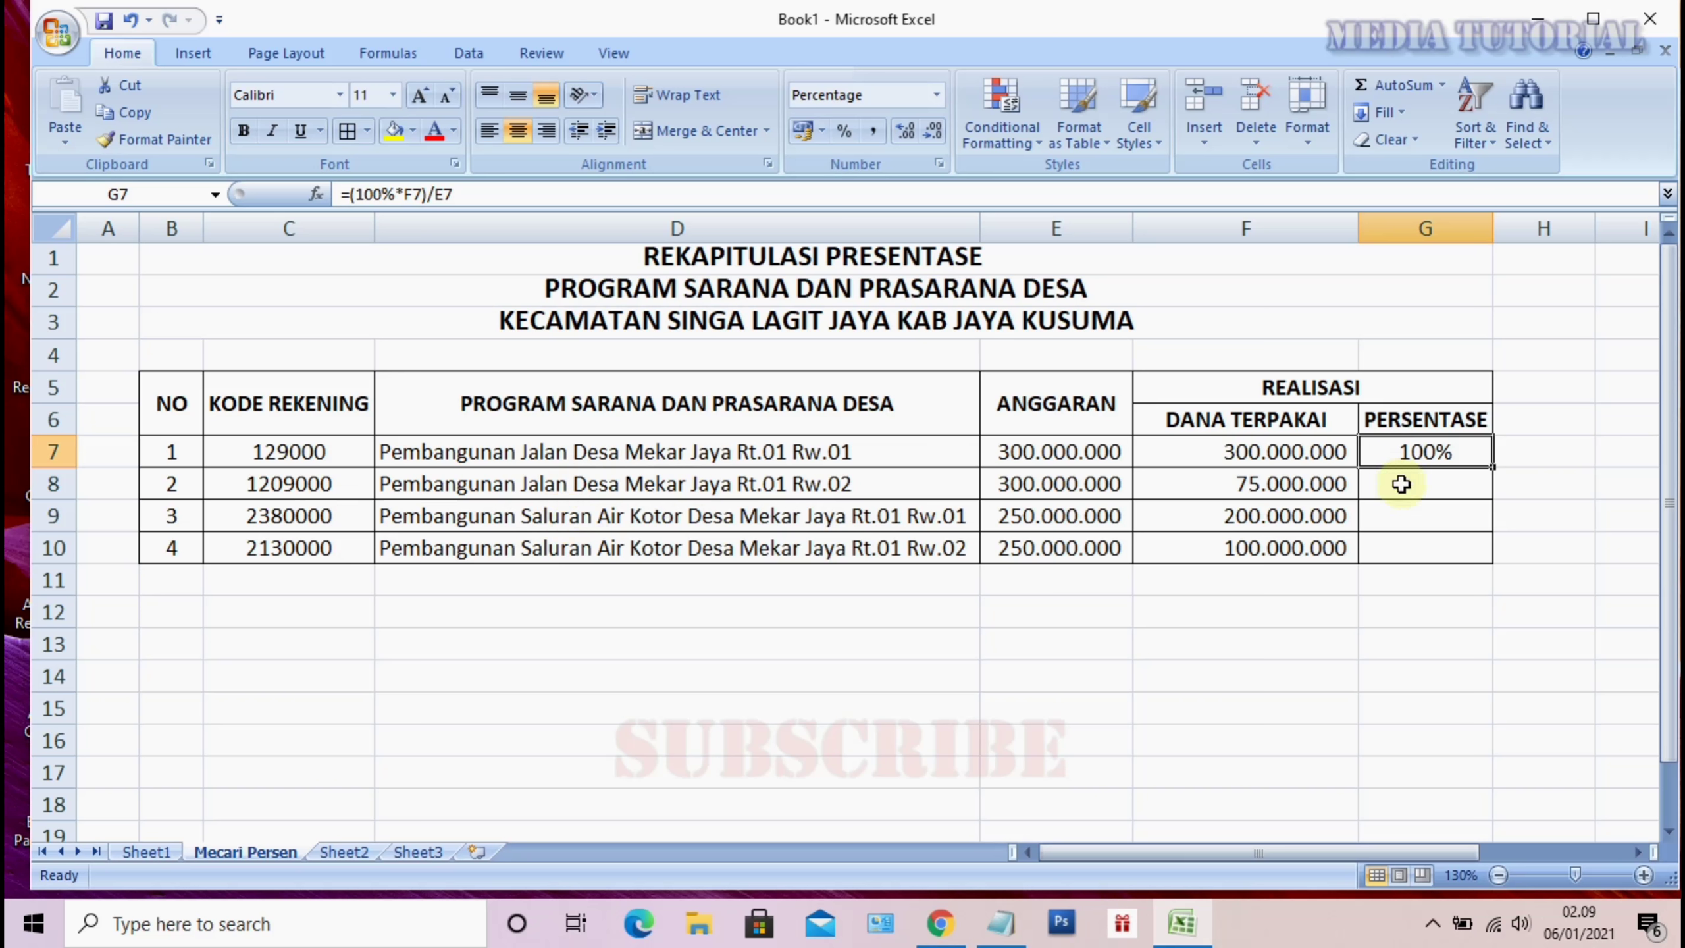
left_click_drag(1494, 470, 1459, 554)
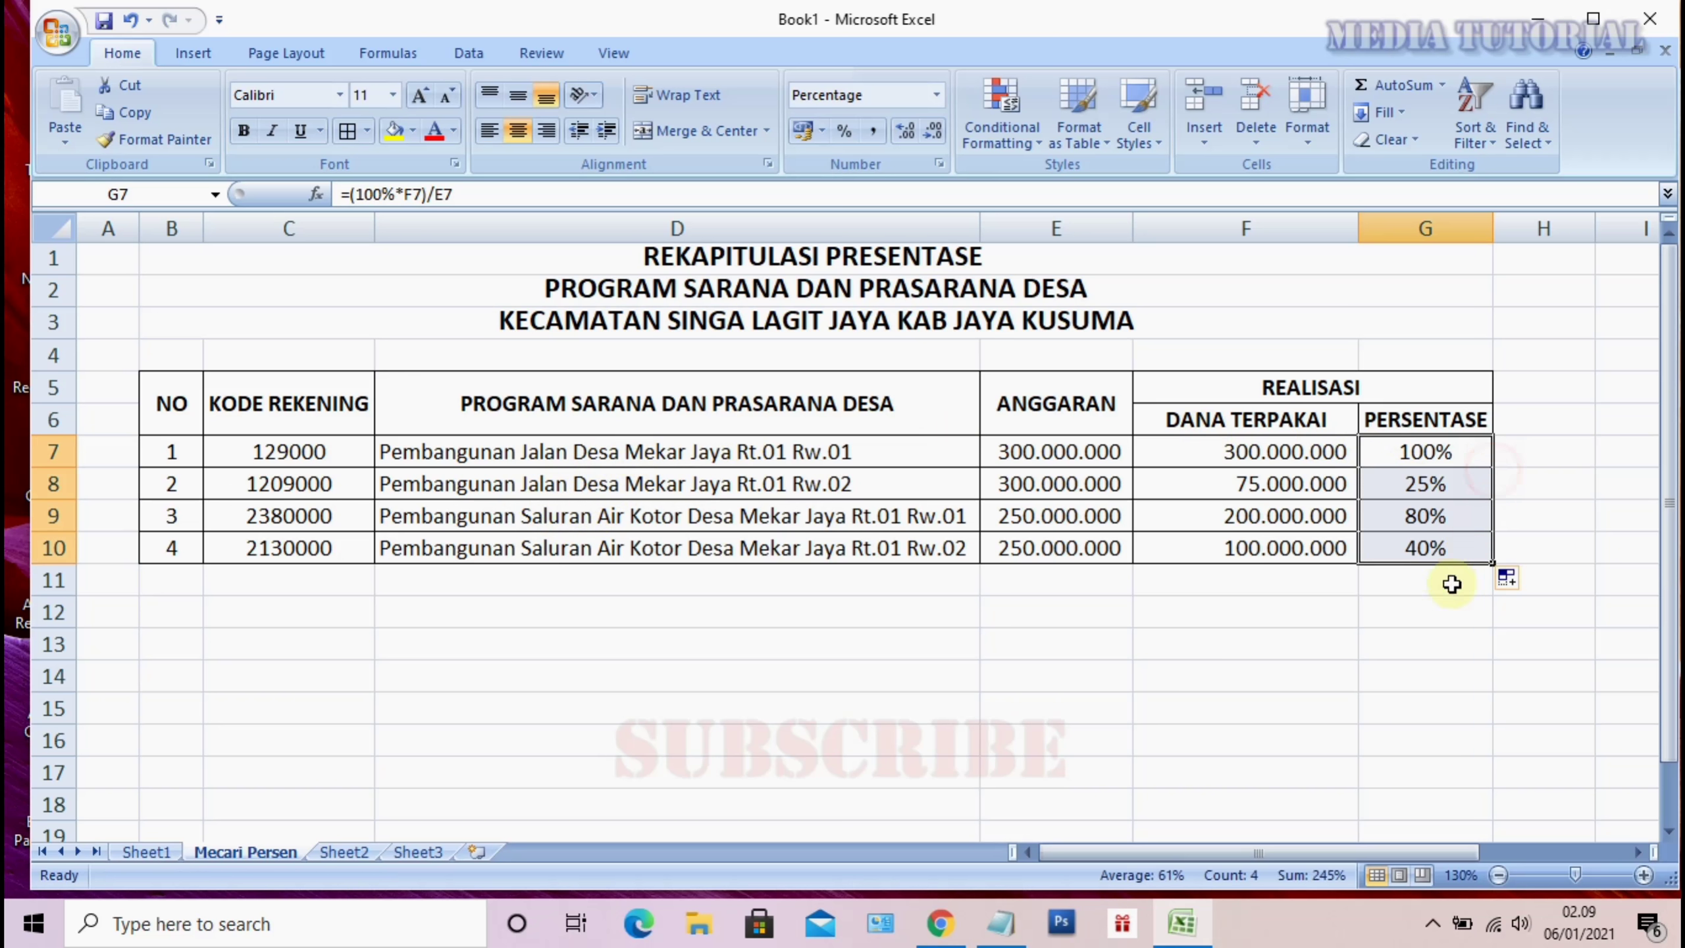
left_click(1433, 610)
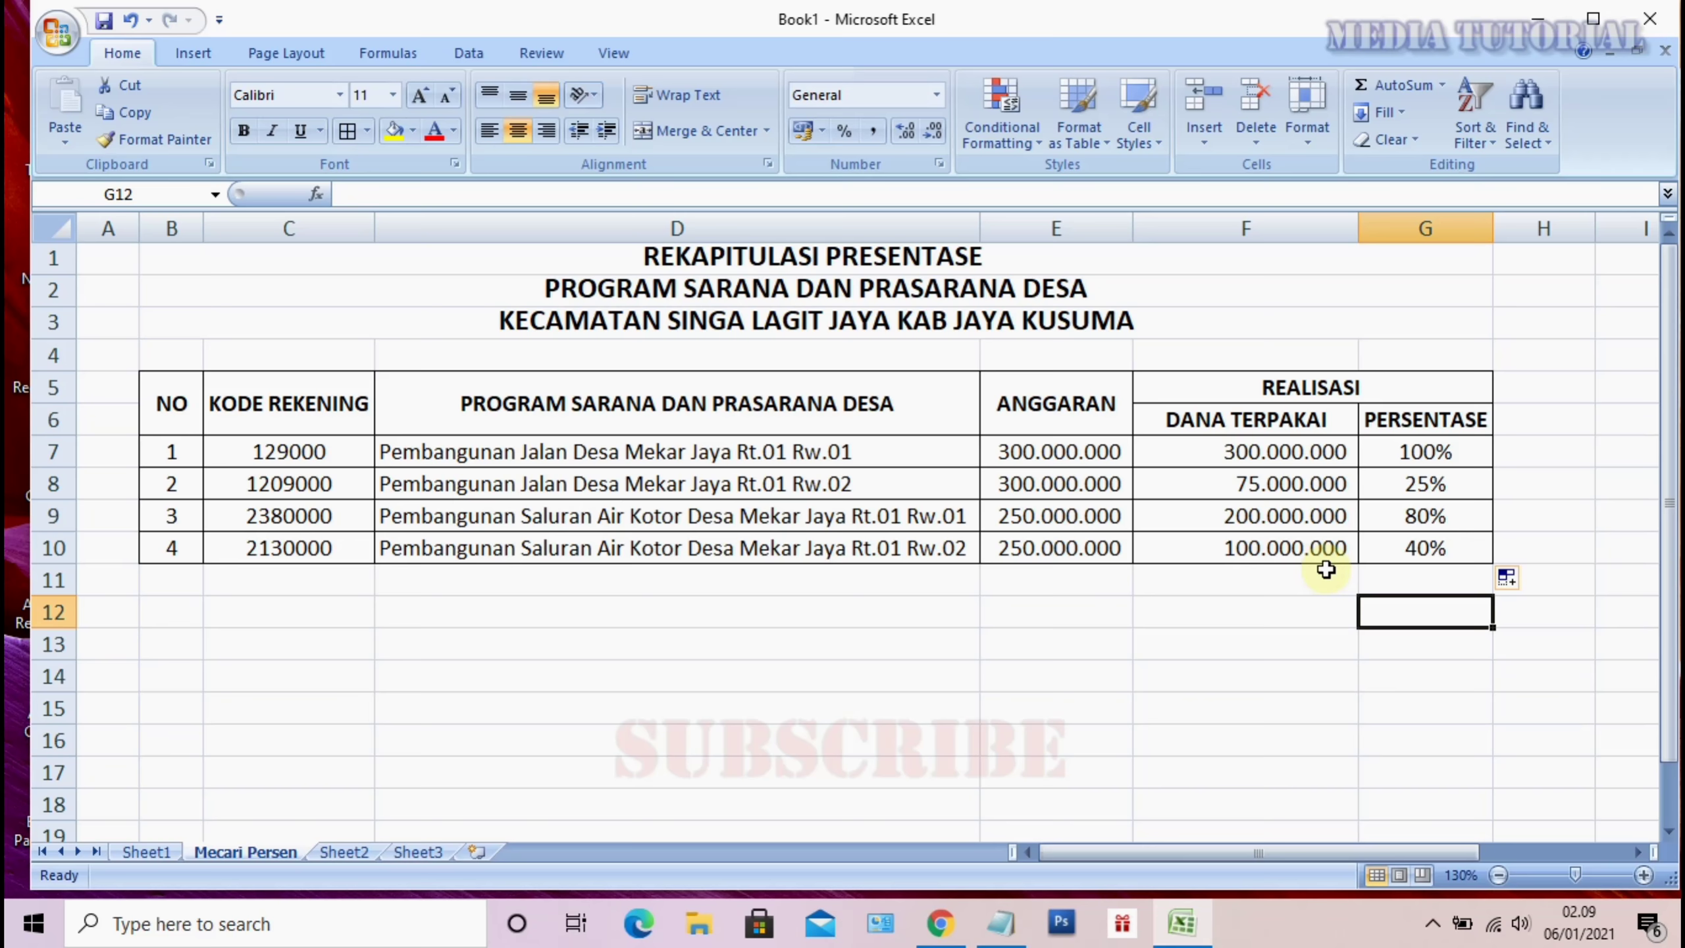
left_click(1270, 601)
left_click(1023, 575)
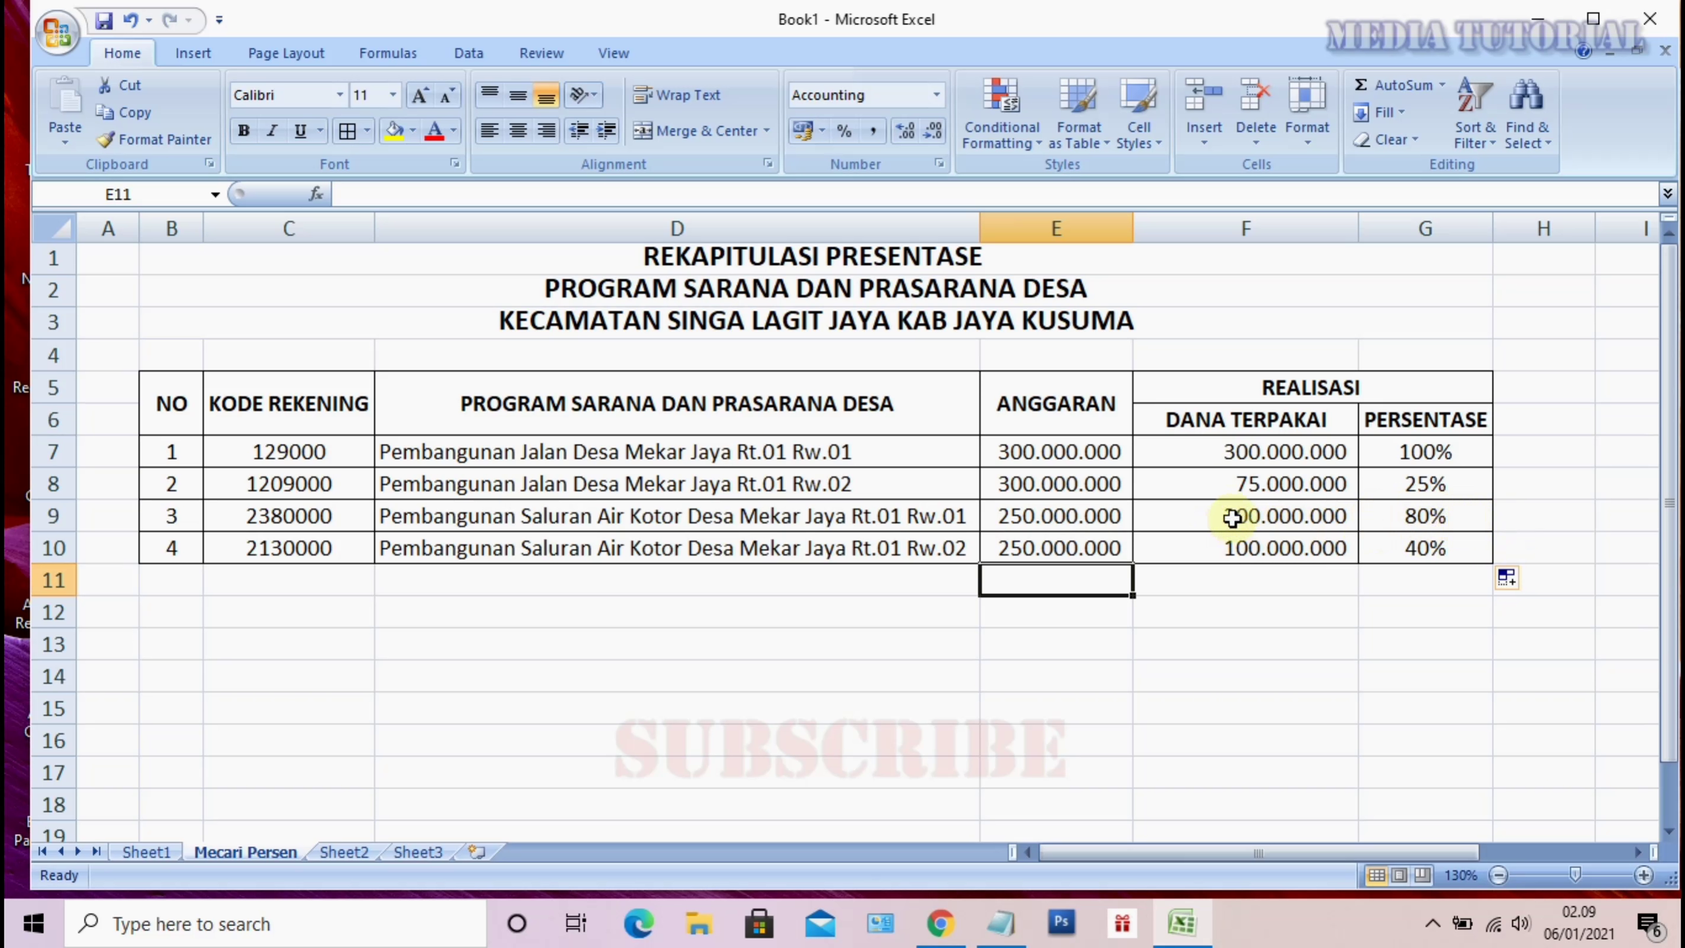
Change F9's DANA TERPAKAI to 249000000 and confirm G9's percentage now shows 100%
left_click(1231, 517)
double_click(1231, 518)
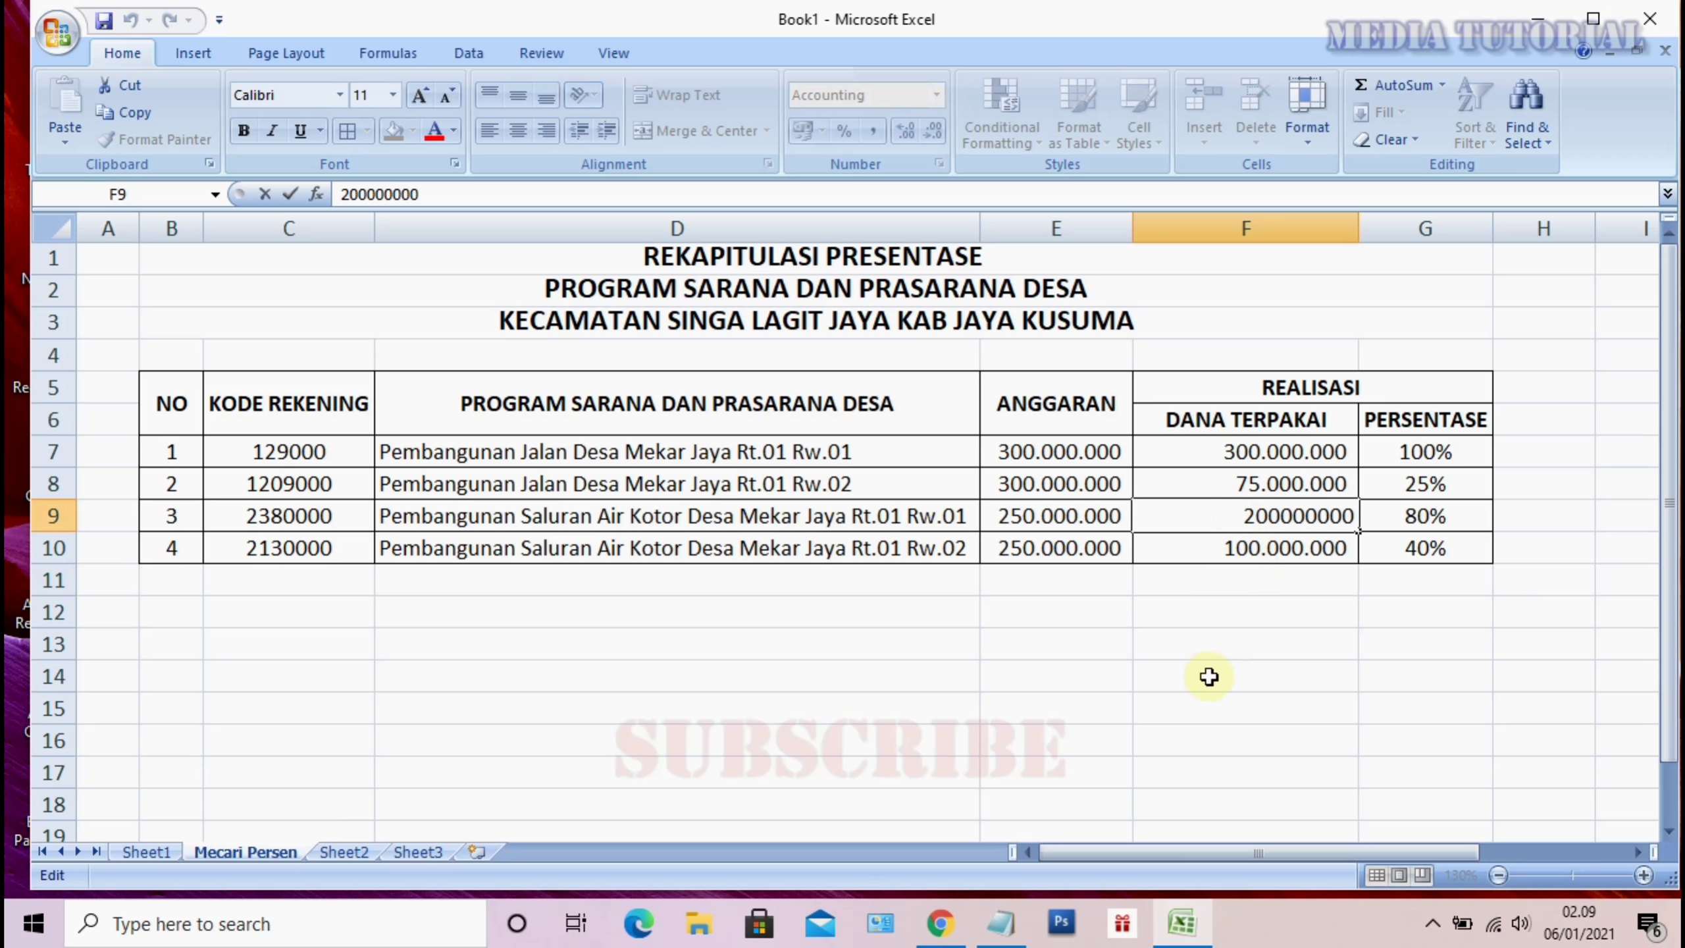
key("Delete")
key("Delete")
type("49")
key("Return")
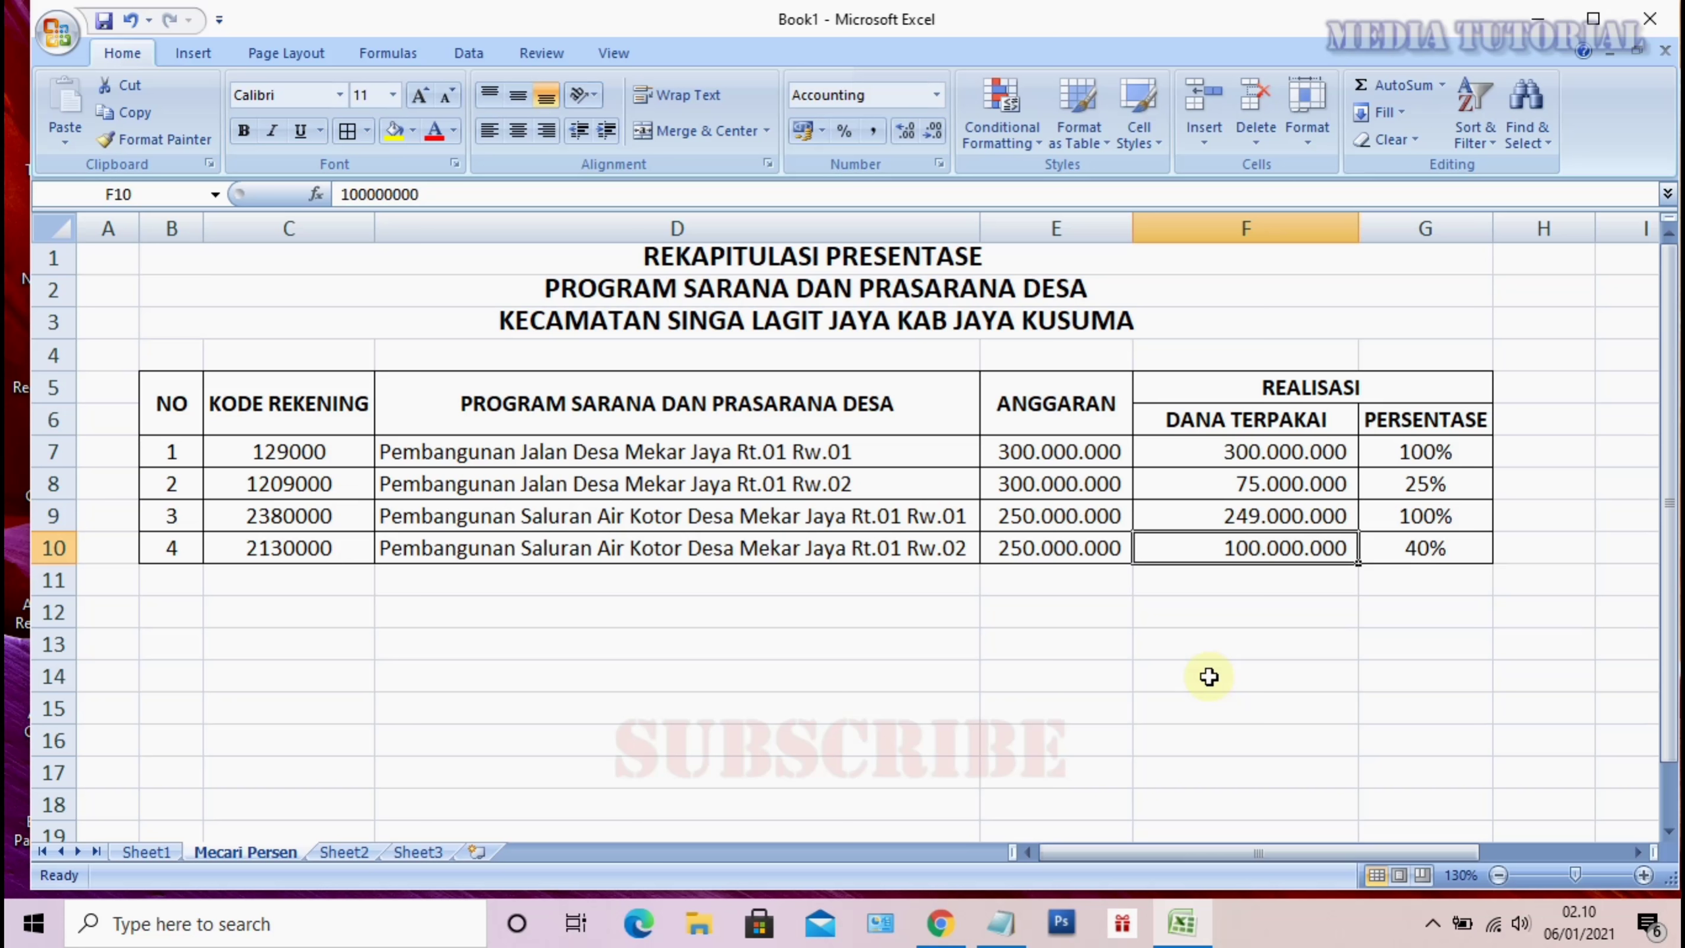
left_click(1427, 524)
left_click(1440, 620)
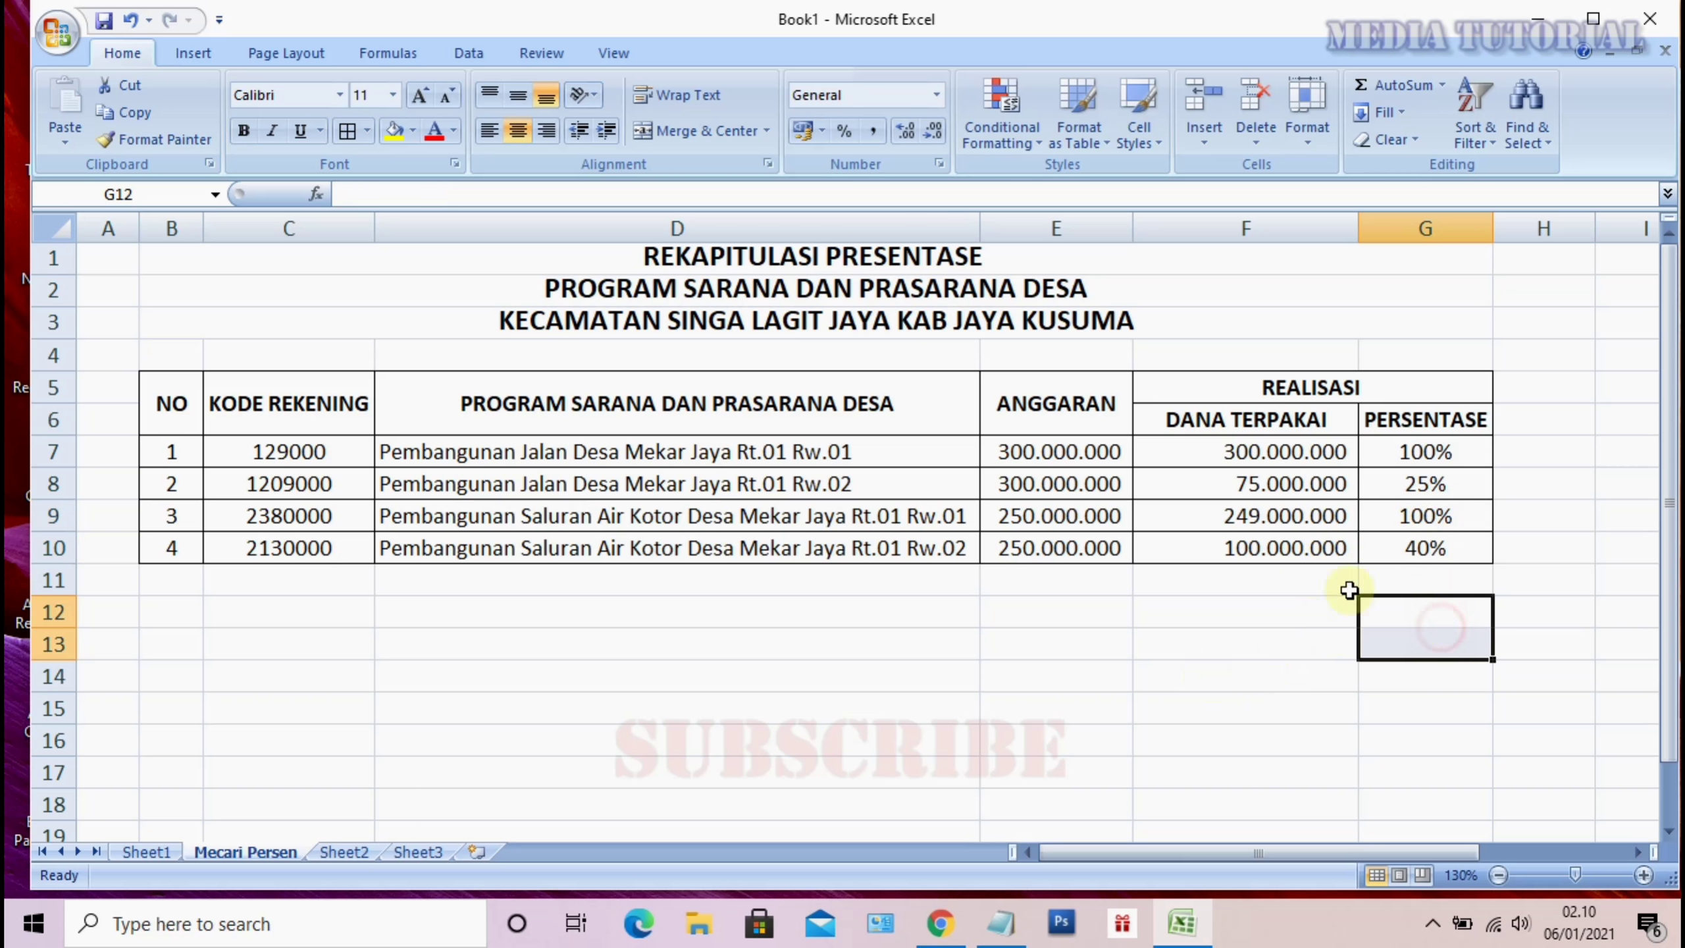
left_click(1290, 512)
left_click(1428, 517)
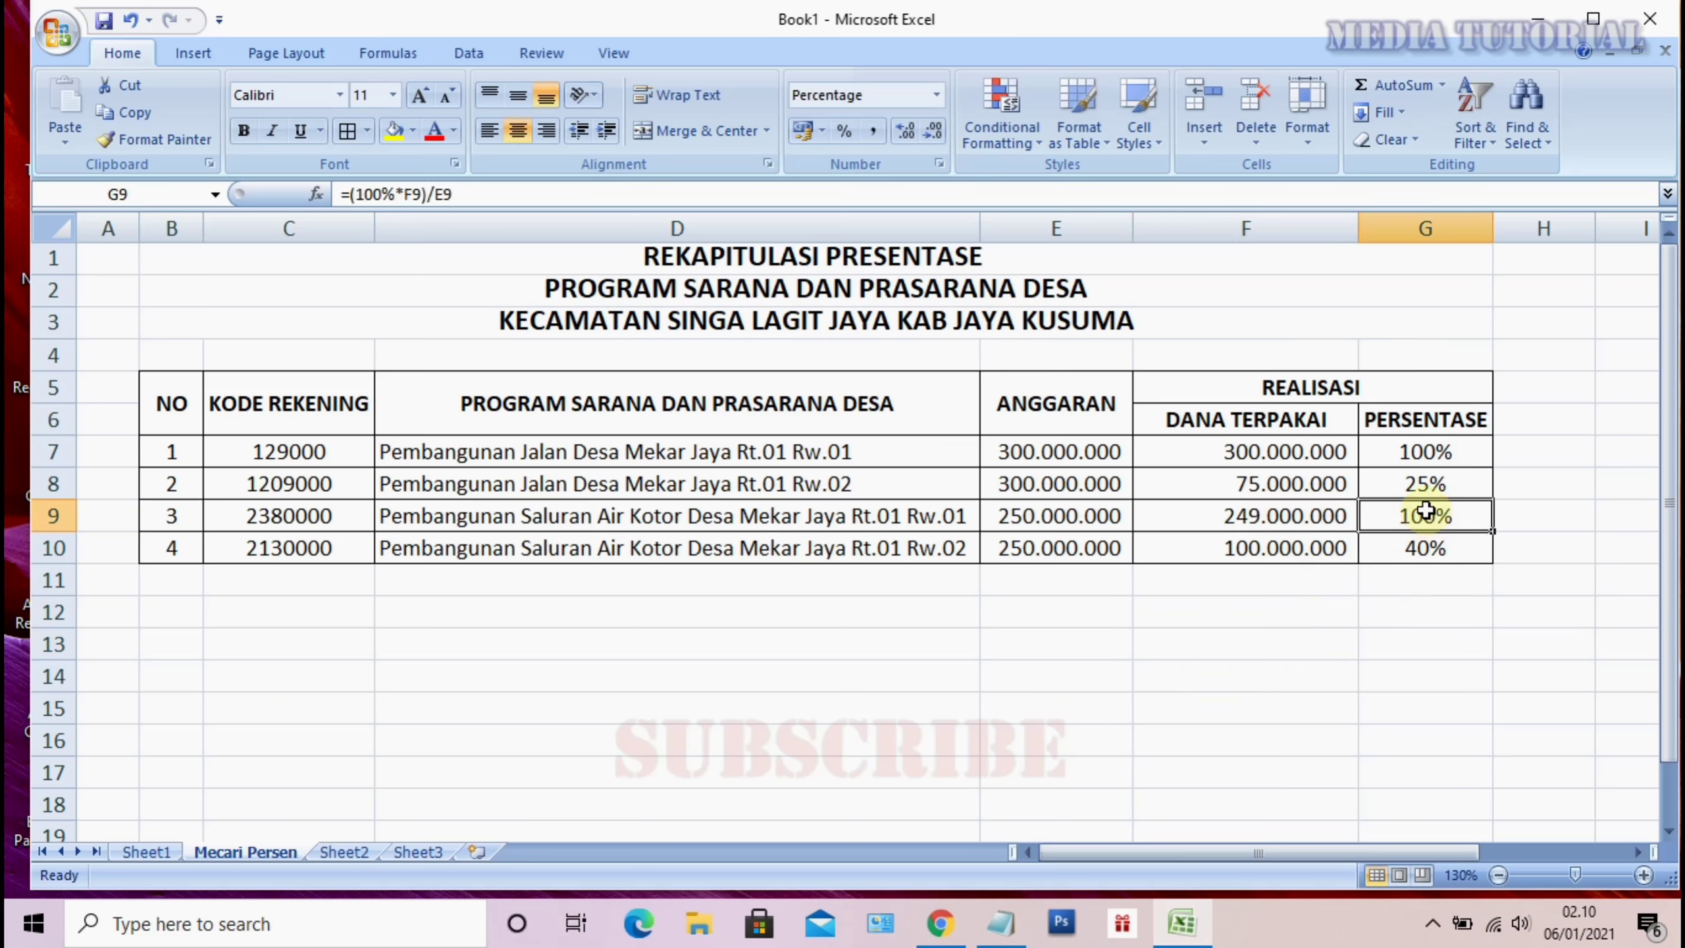
Undo the Comma Style and give percentages G7:G10 two decimals, showing 99,60% for program 3
left_click(872, 133)
key("ctrl+z")
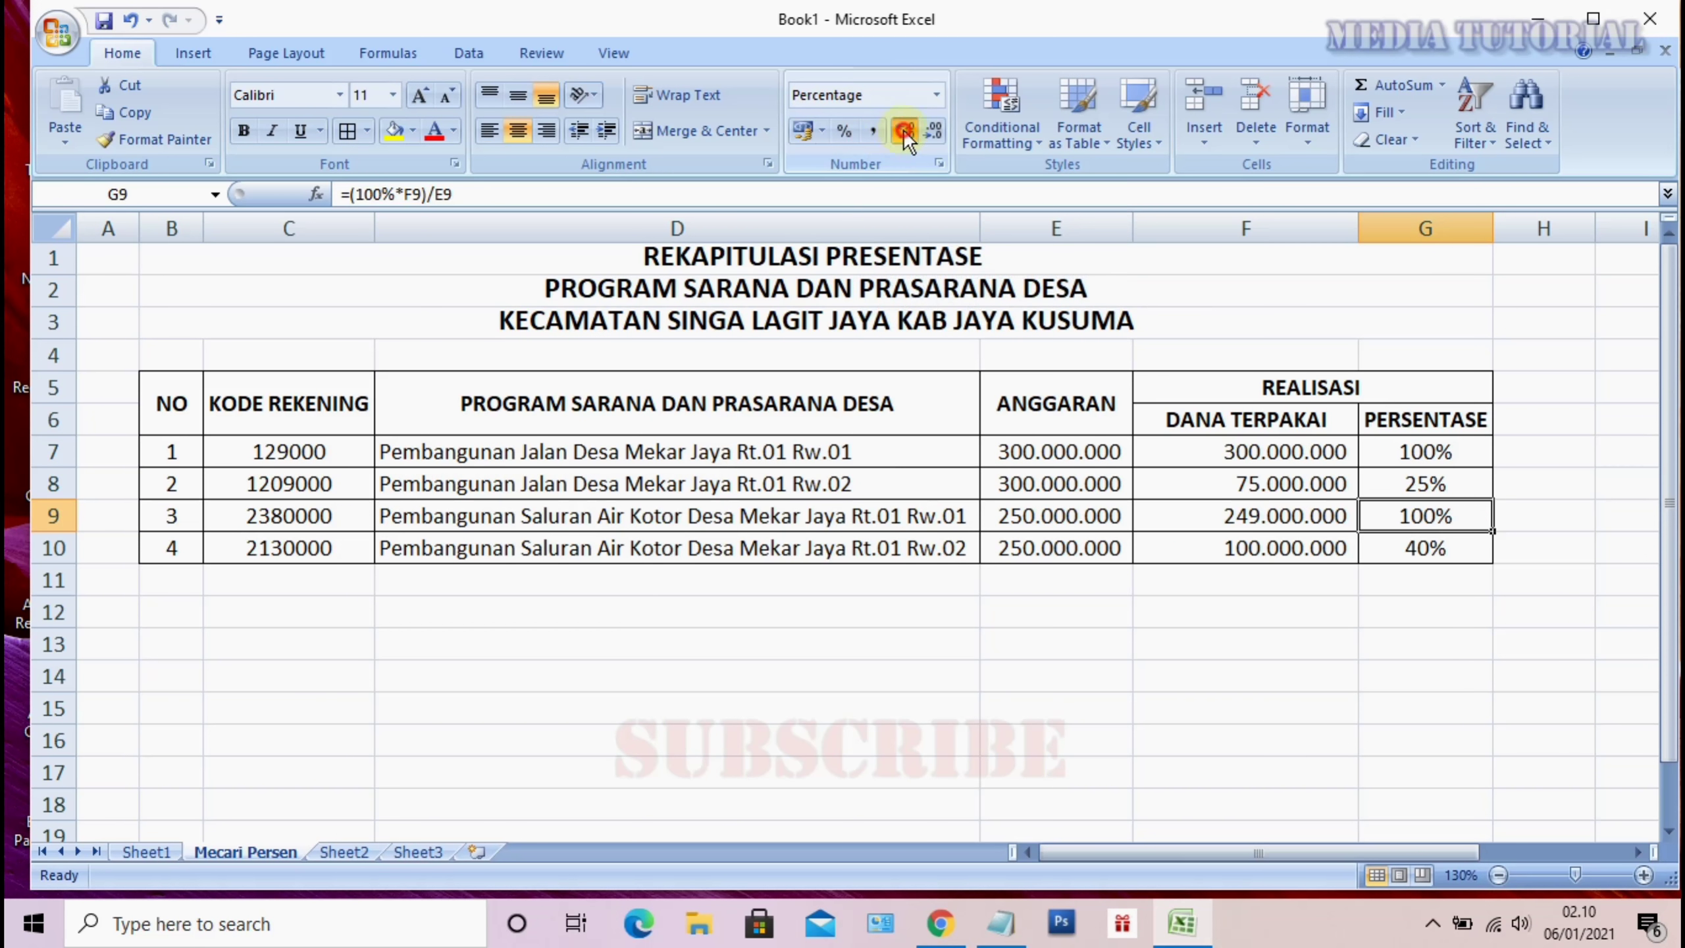
double_click(903, 131)
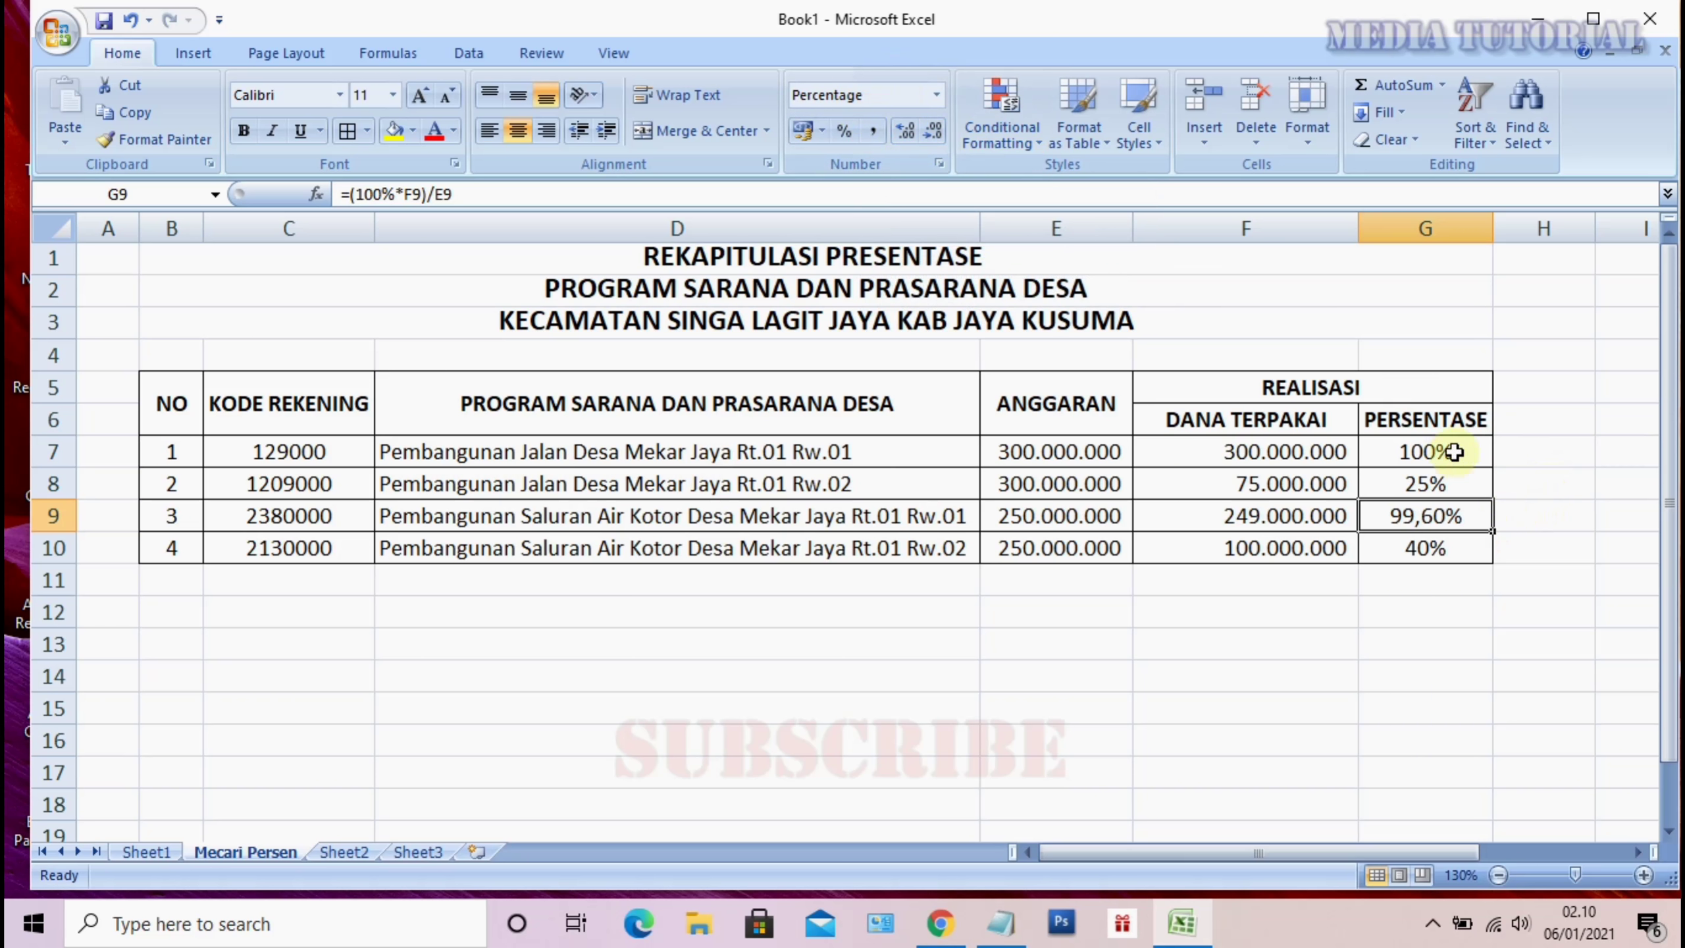
left_click_drag(1453, 451, 1433, 548)
double_click(908, 132)
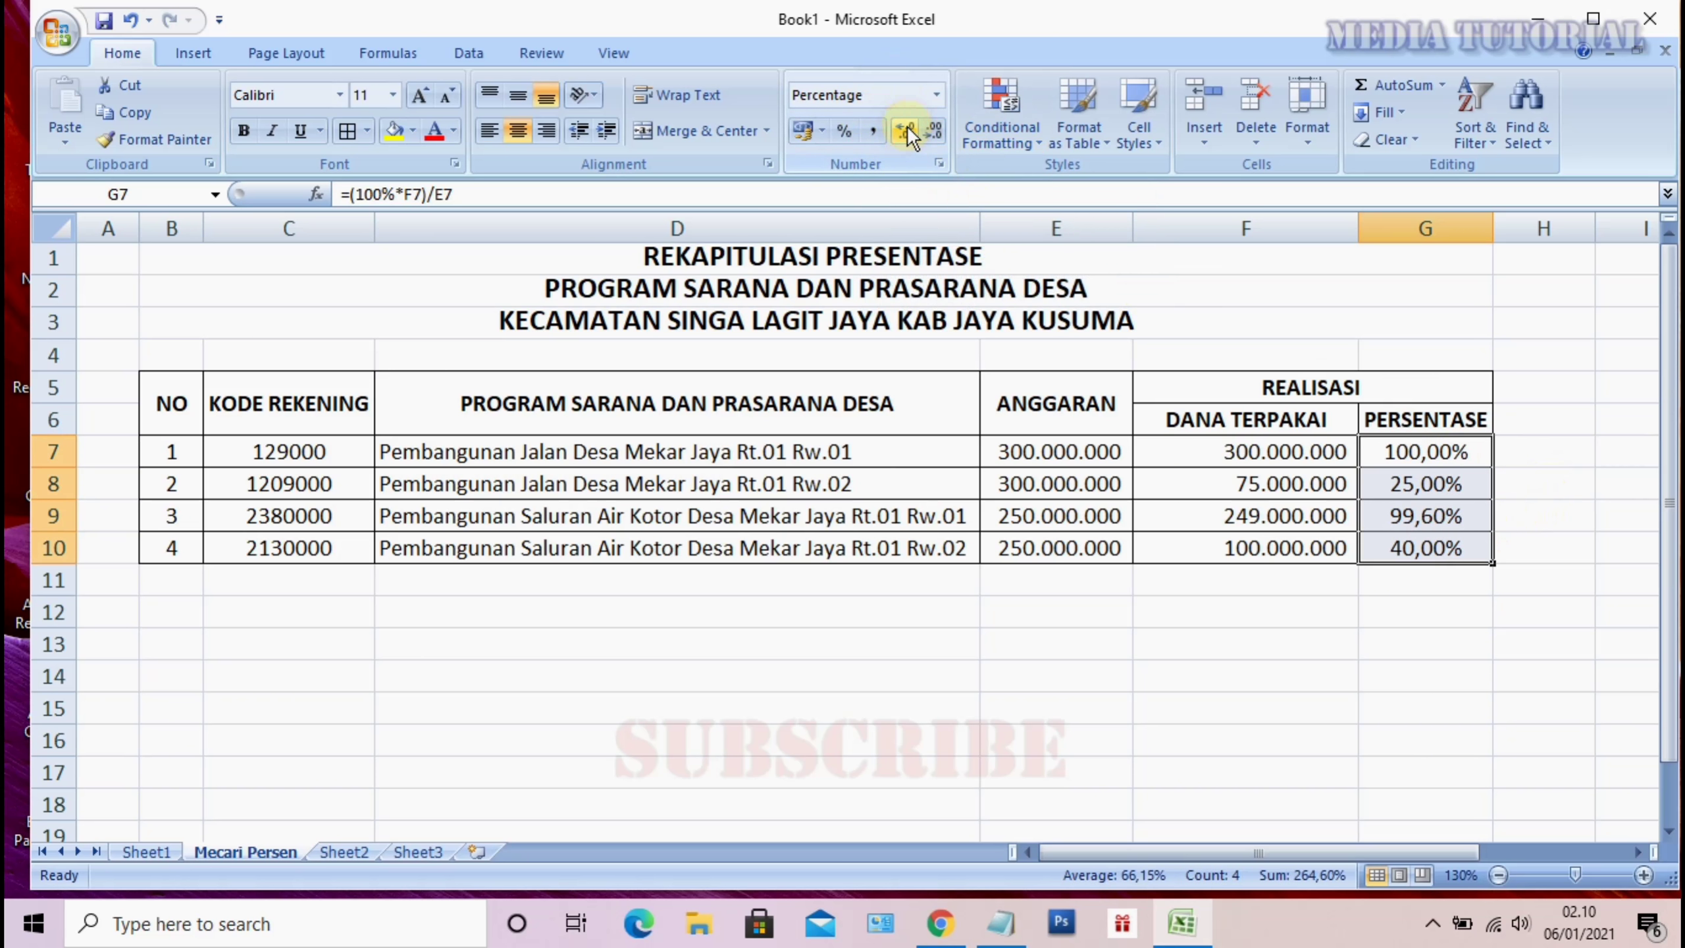
left_click(1374, 612)
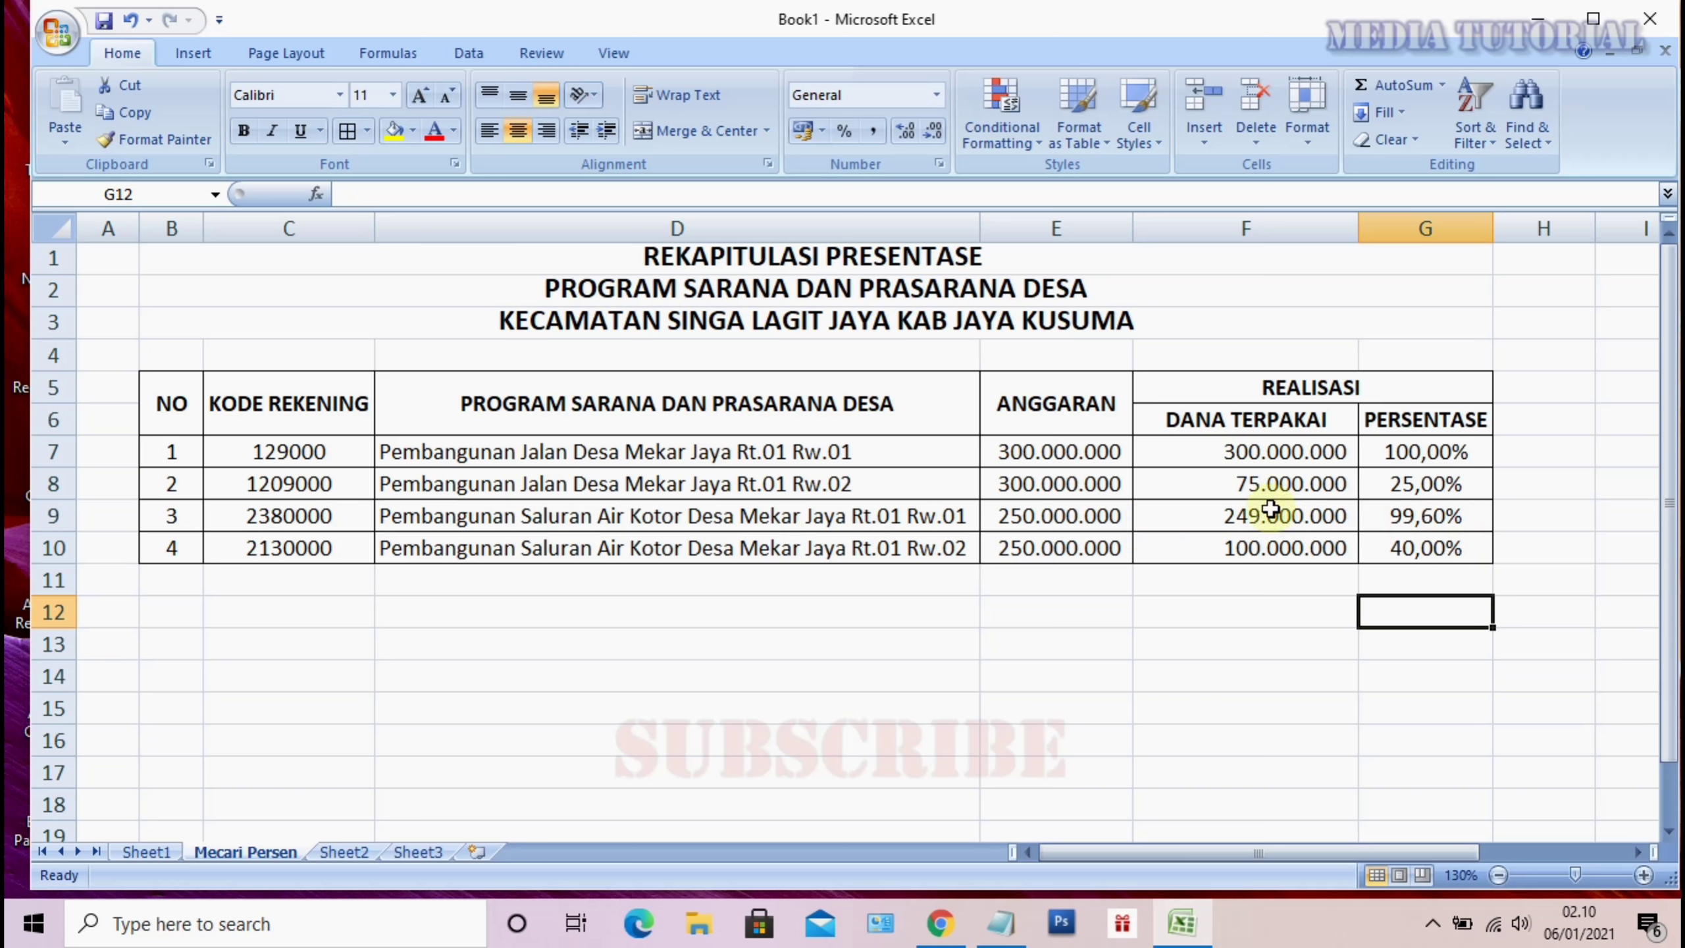
double_click(1251, 523)
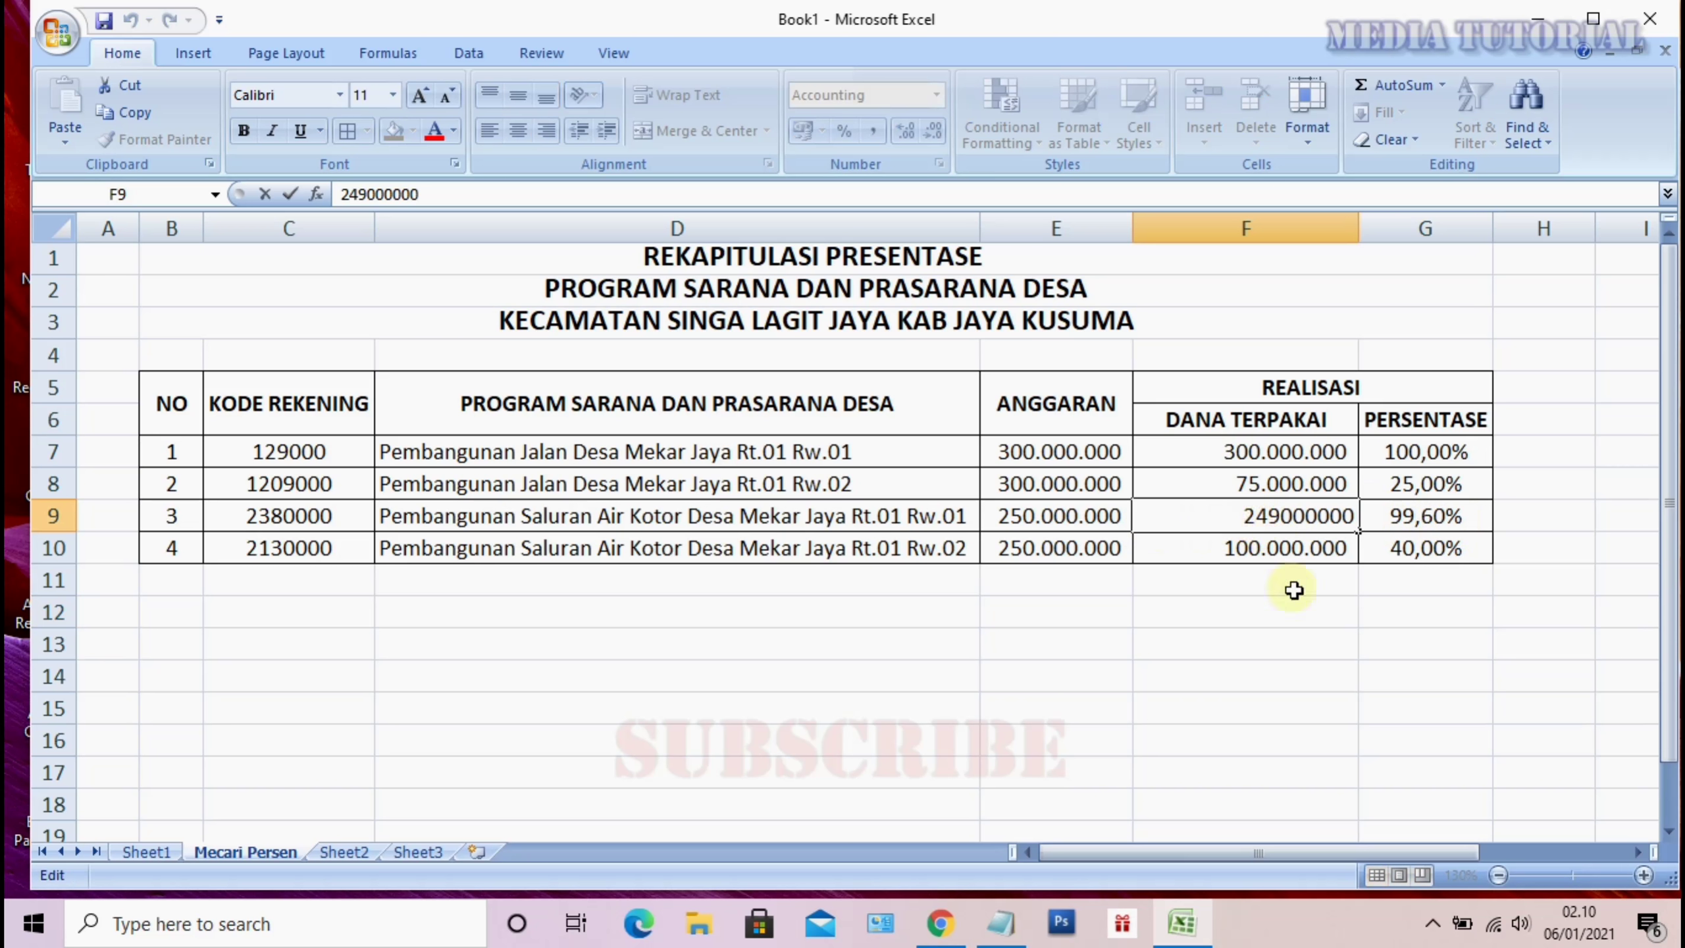
double_click(1321, 612)
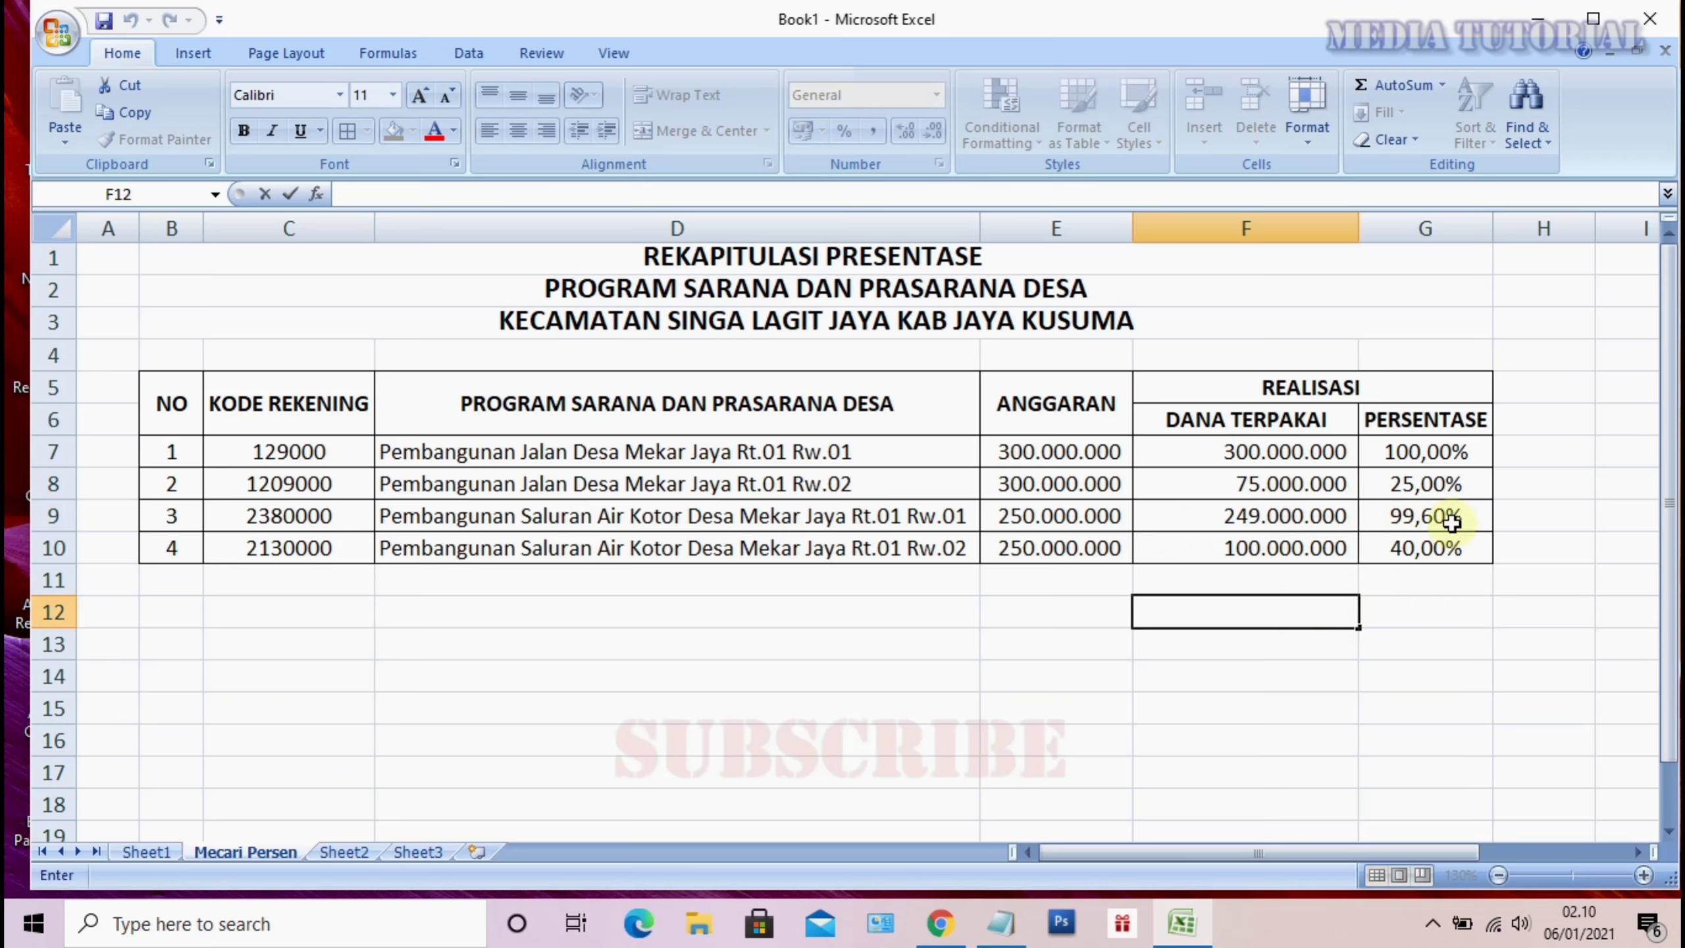
left_click(896, 616)
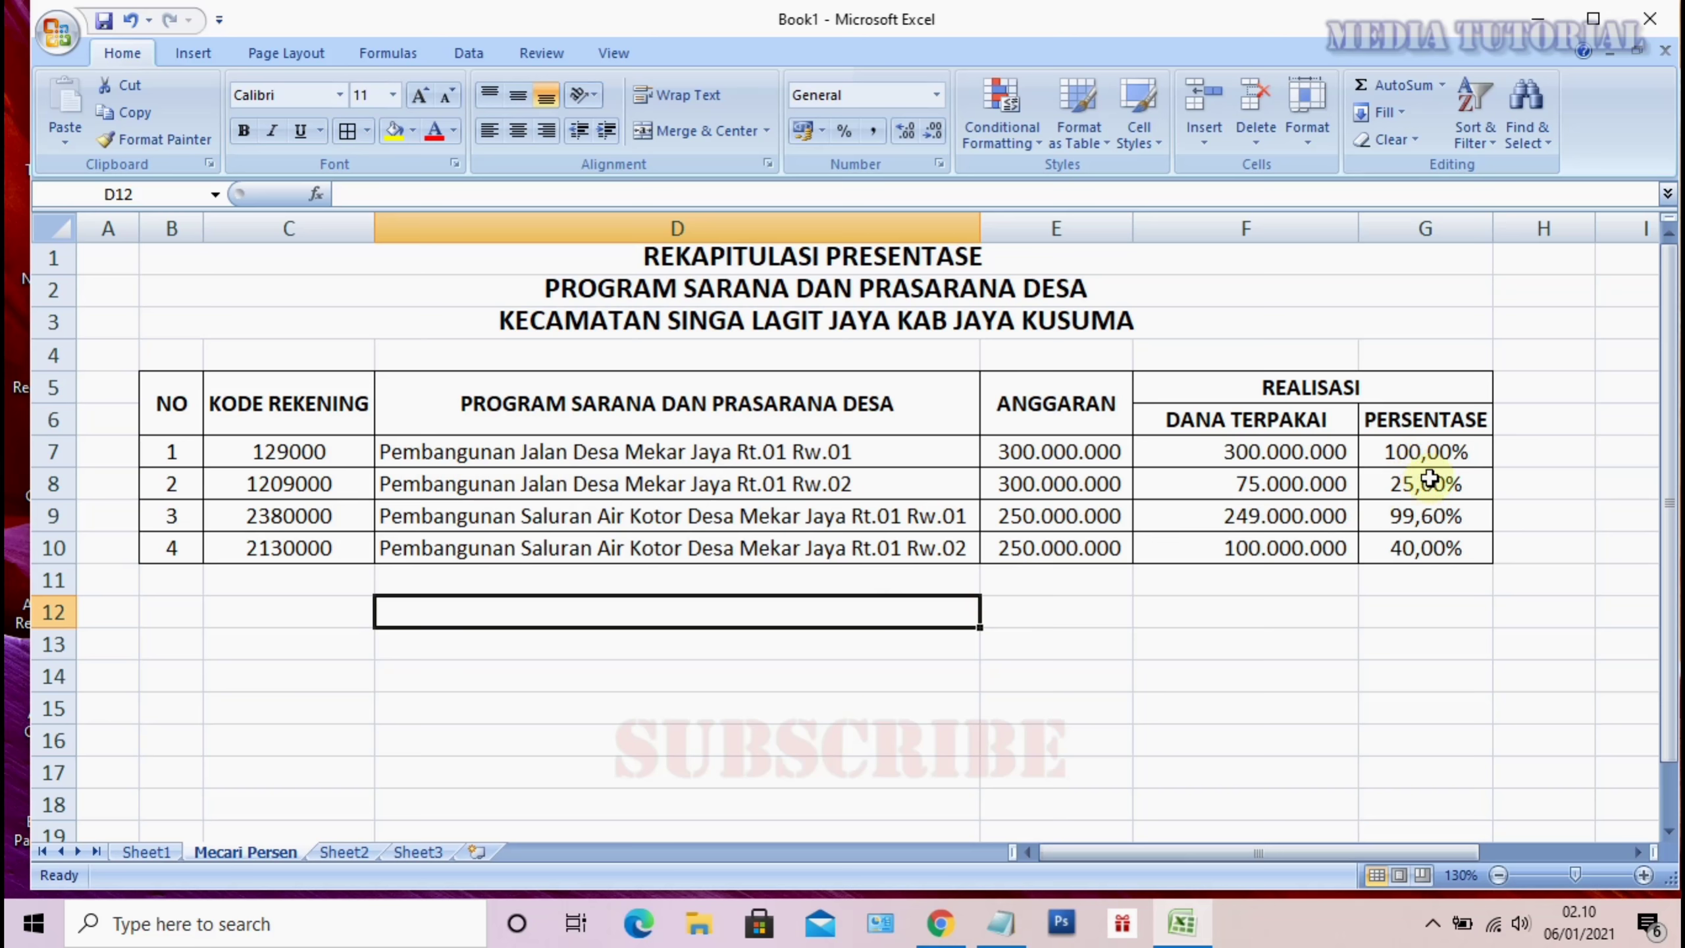
left_click(1423, 457)
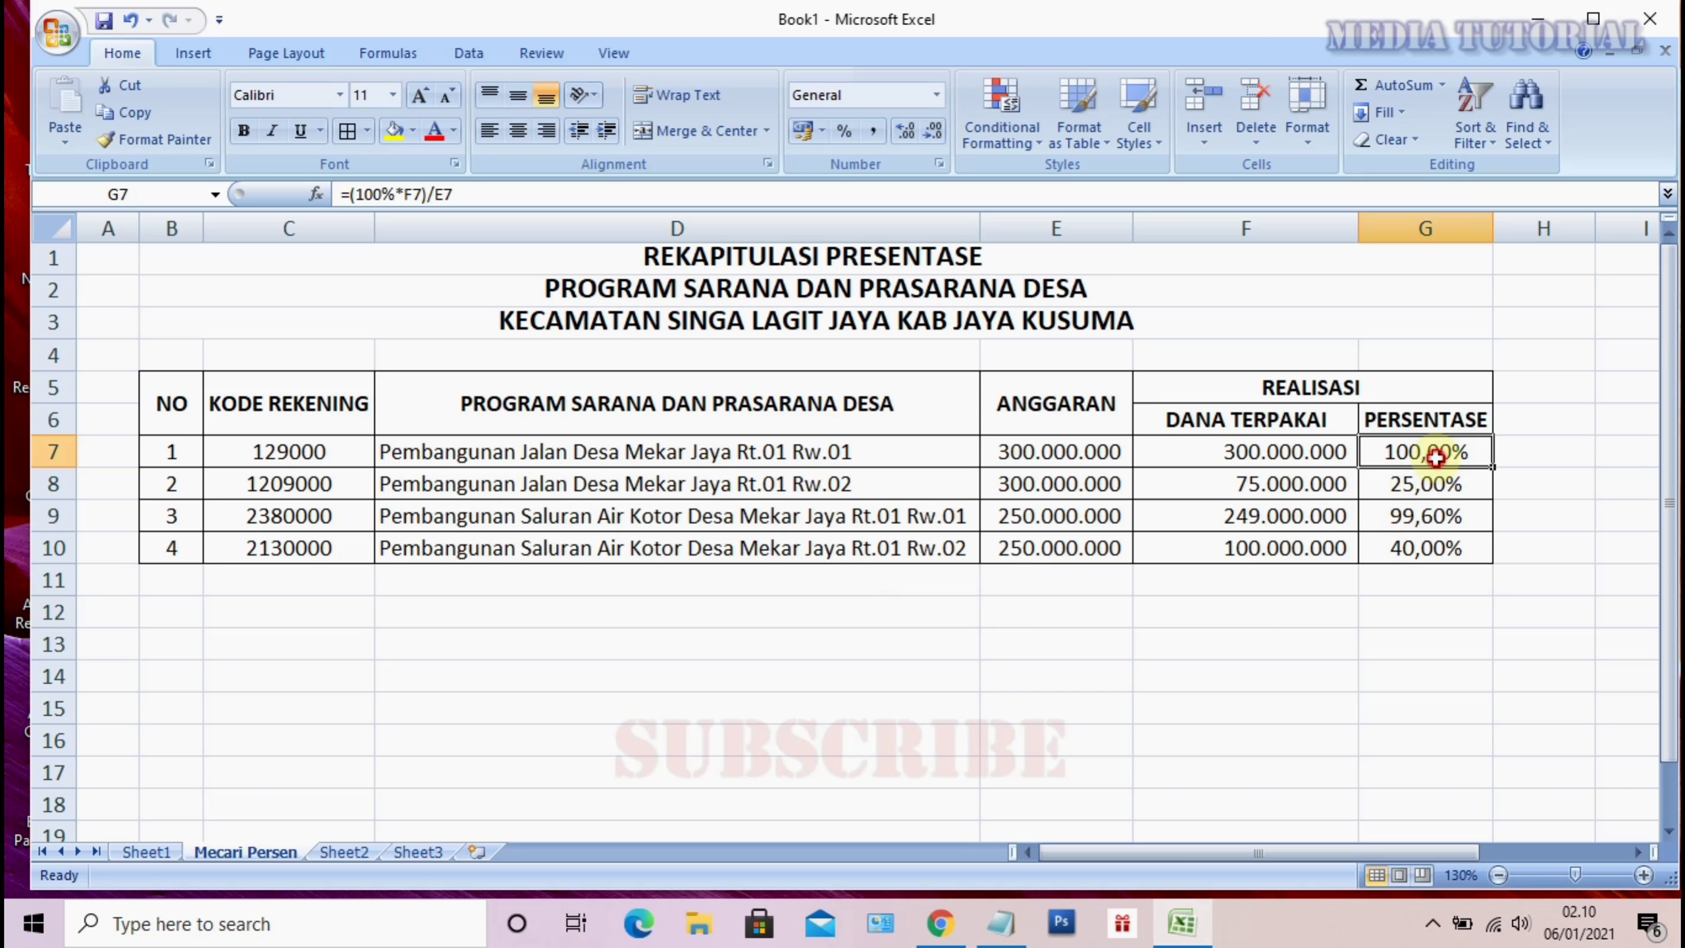
left_click(942, 607)
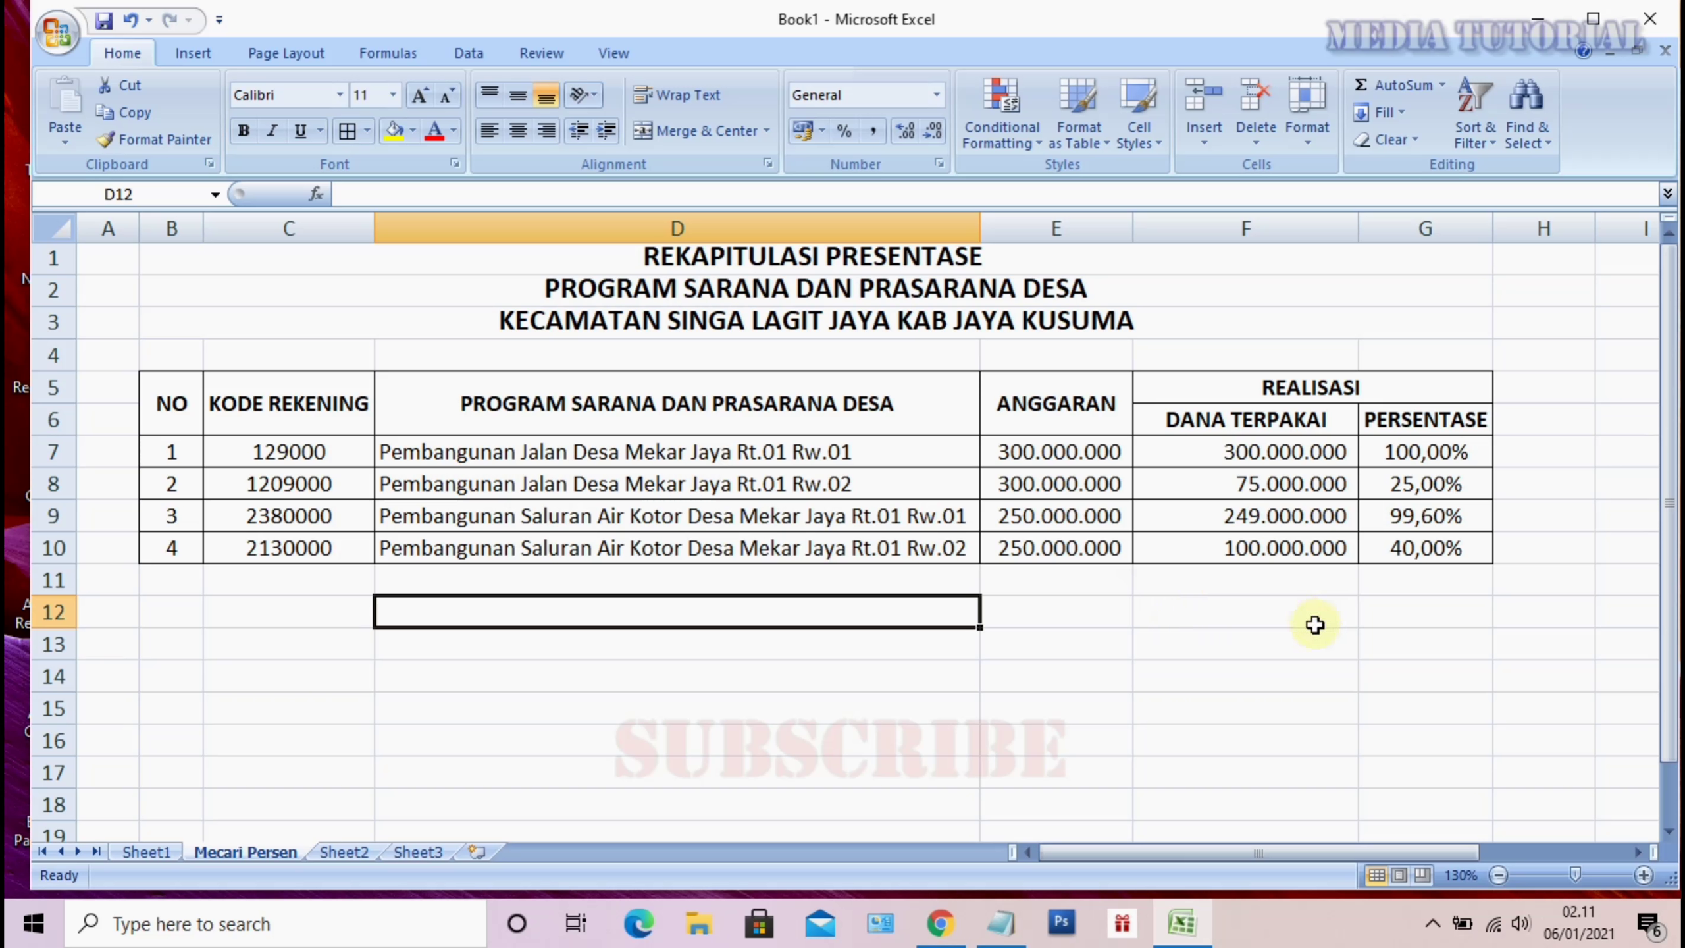
left_click(1264, 492)
left_click(1298, 639)
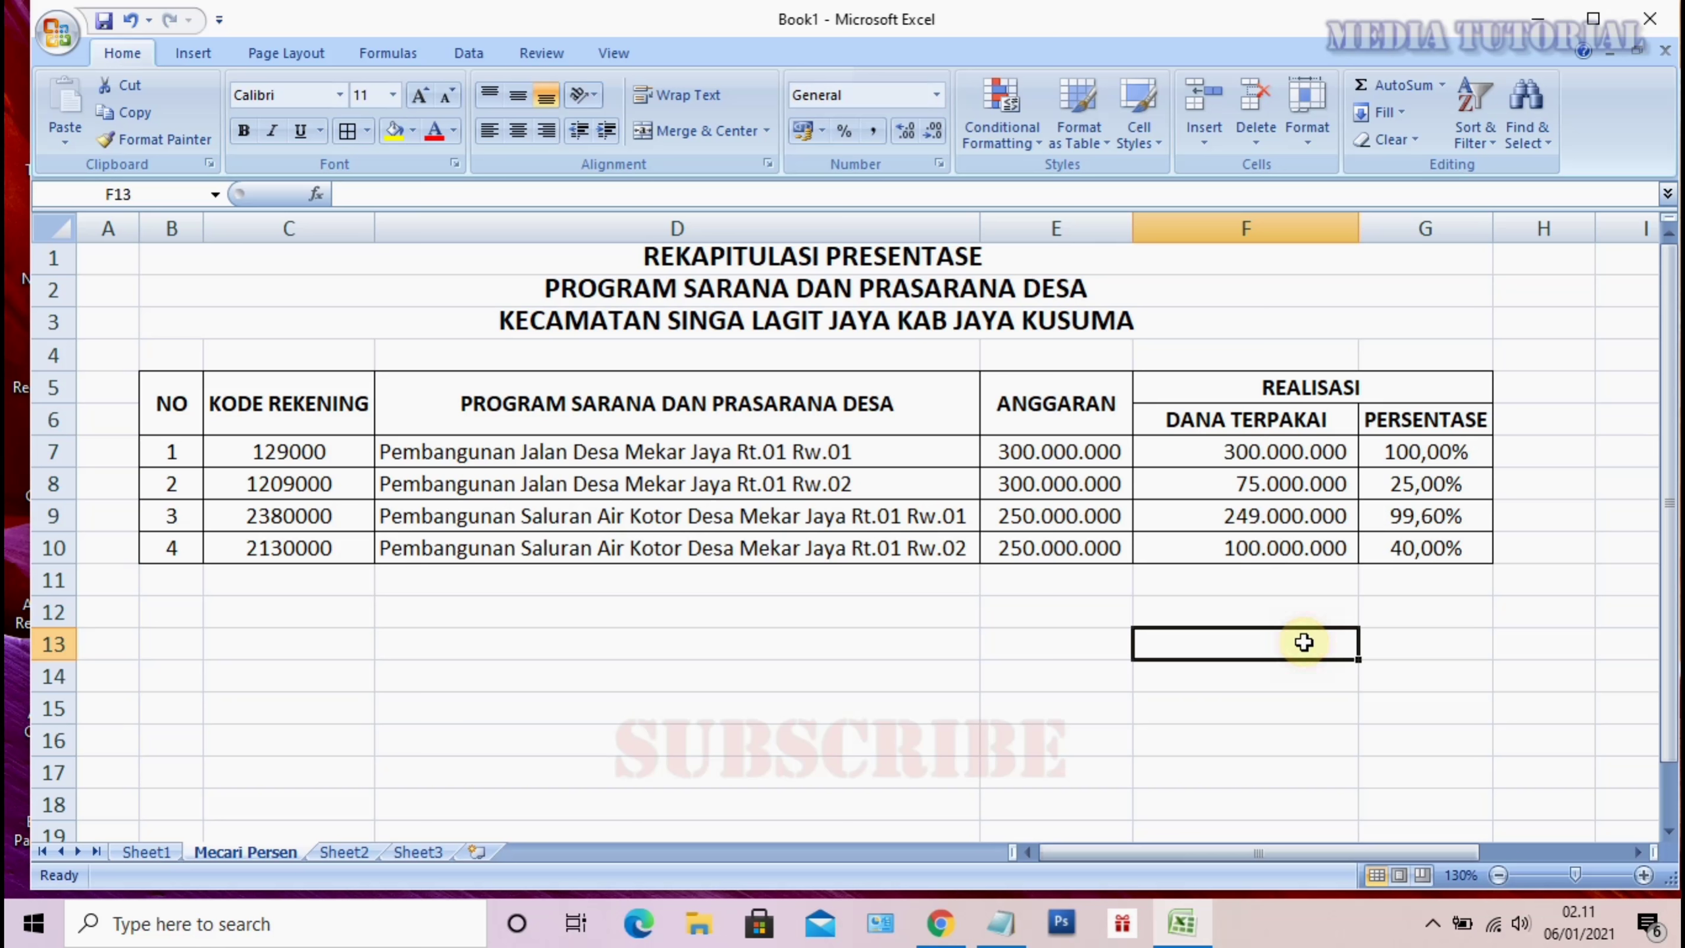
Go to the Sheet1 recap table and start editing empty cell D13 below it
left_click(147, 853)
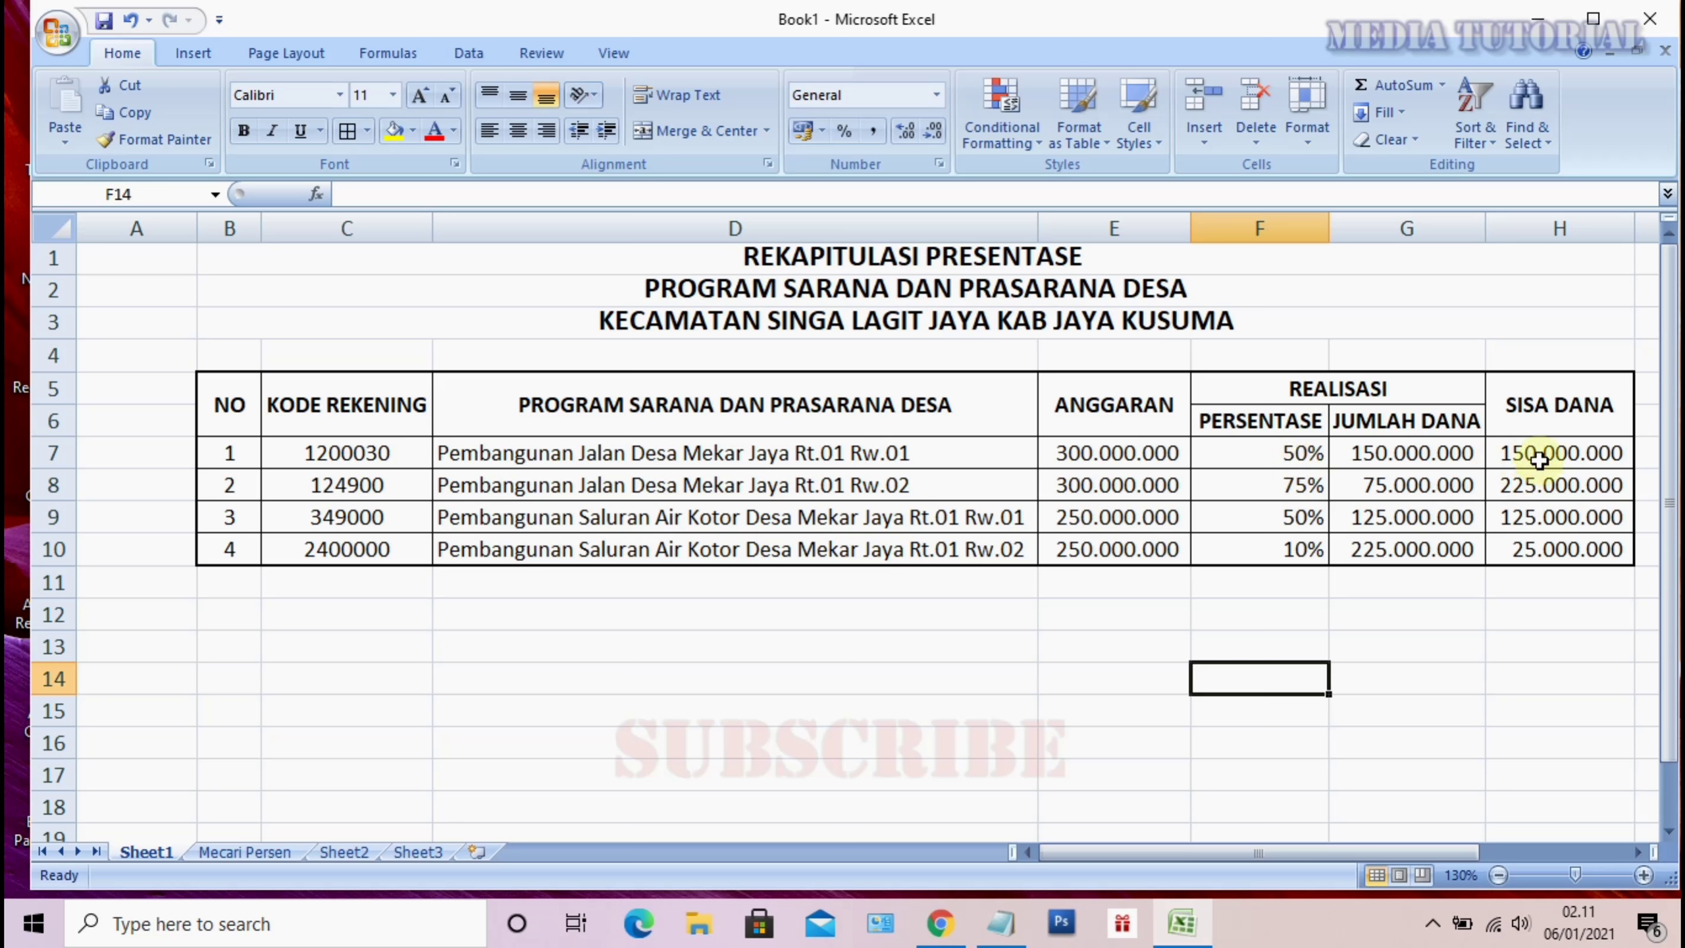
left_click(1522, 614)
double_click(856, 641)
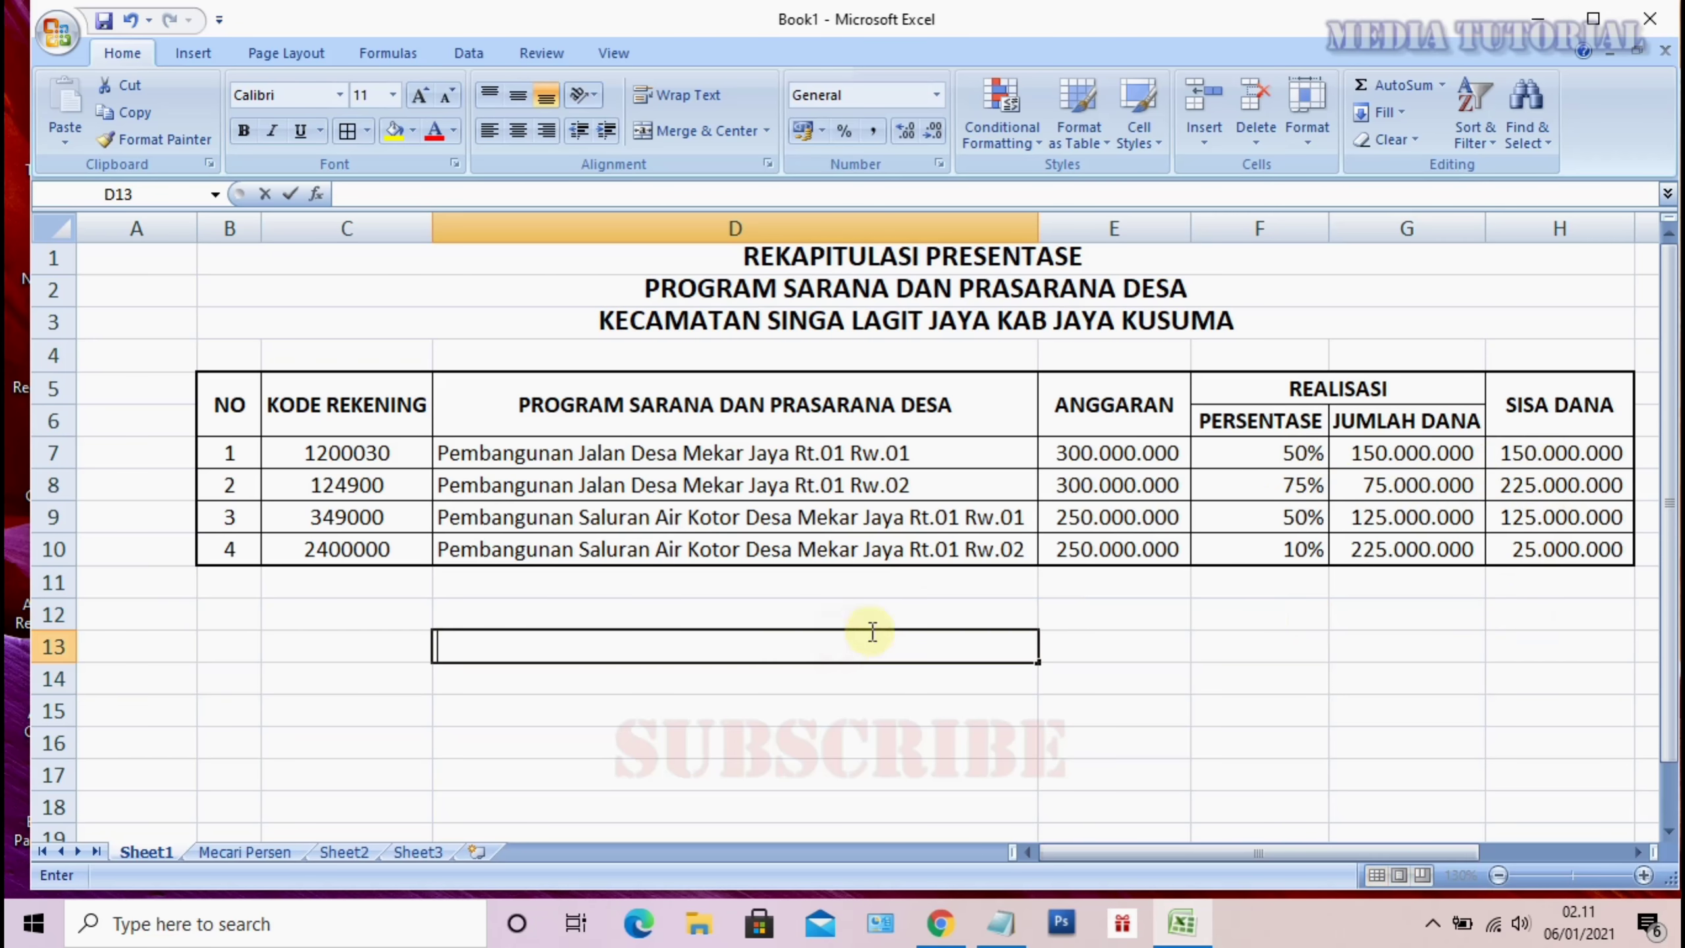